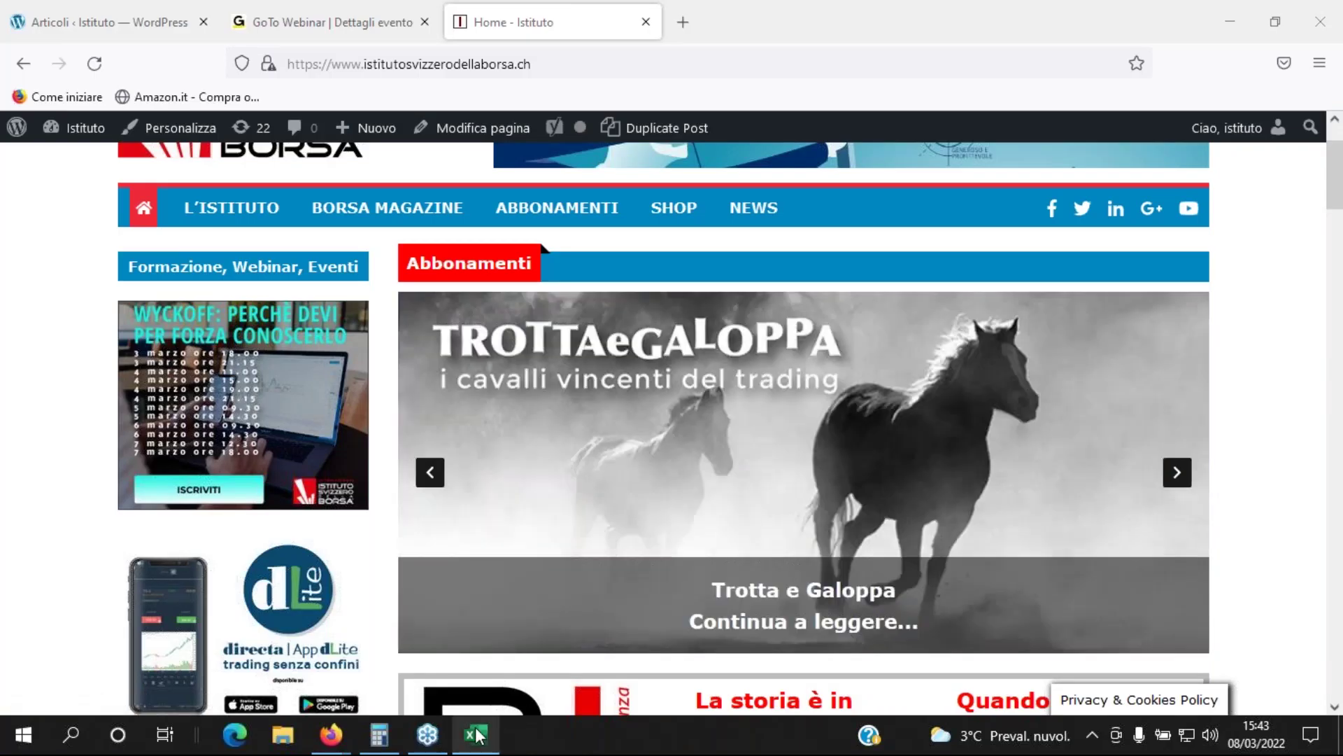
- Open the published Segnale operativo post dated 15/02/2022 from the WordPress list of Target posts
mouse_move(476, 734)
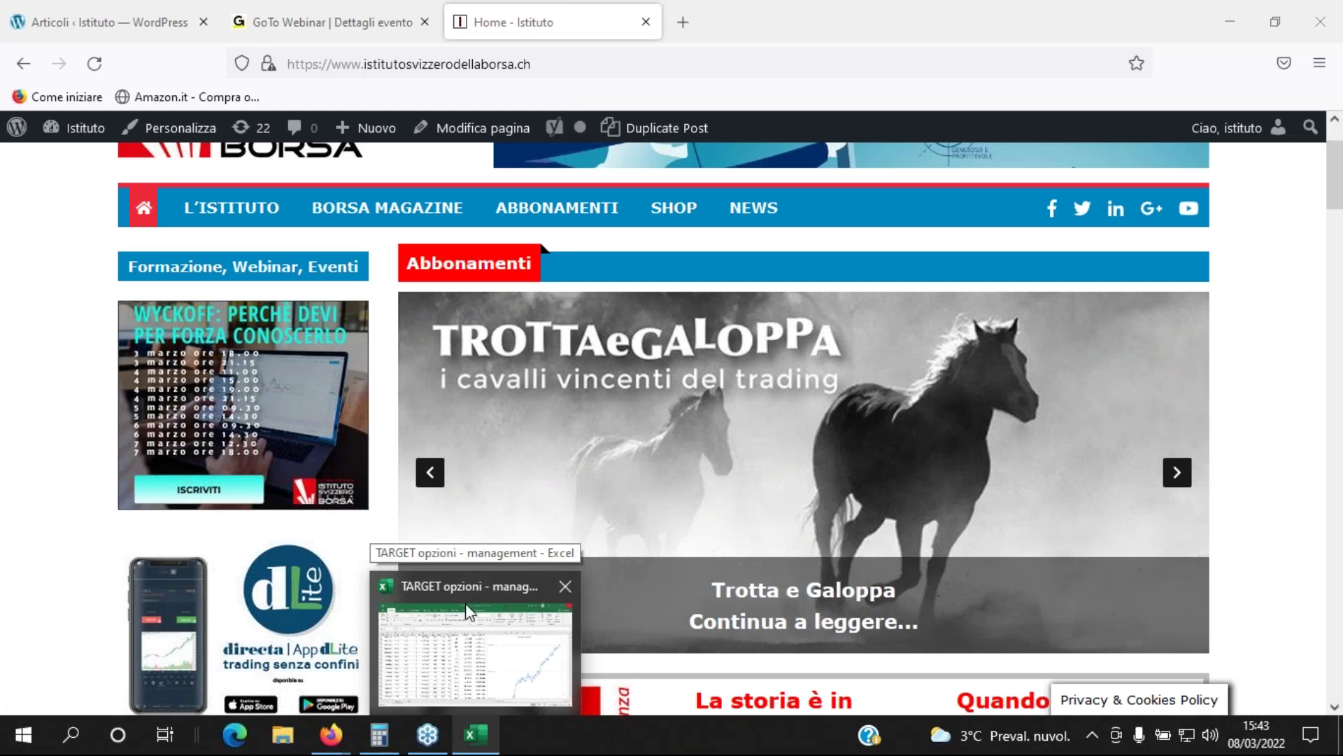
click(107, 31)
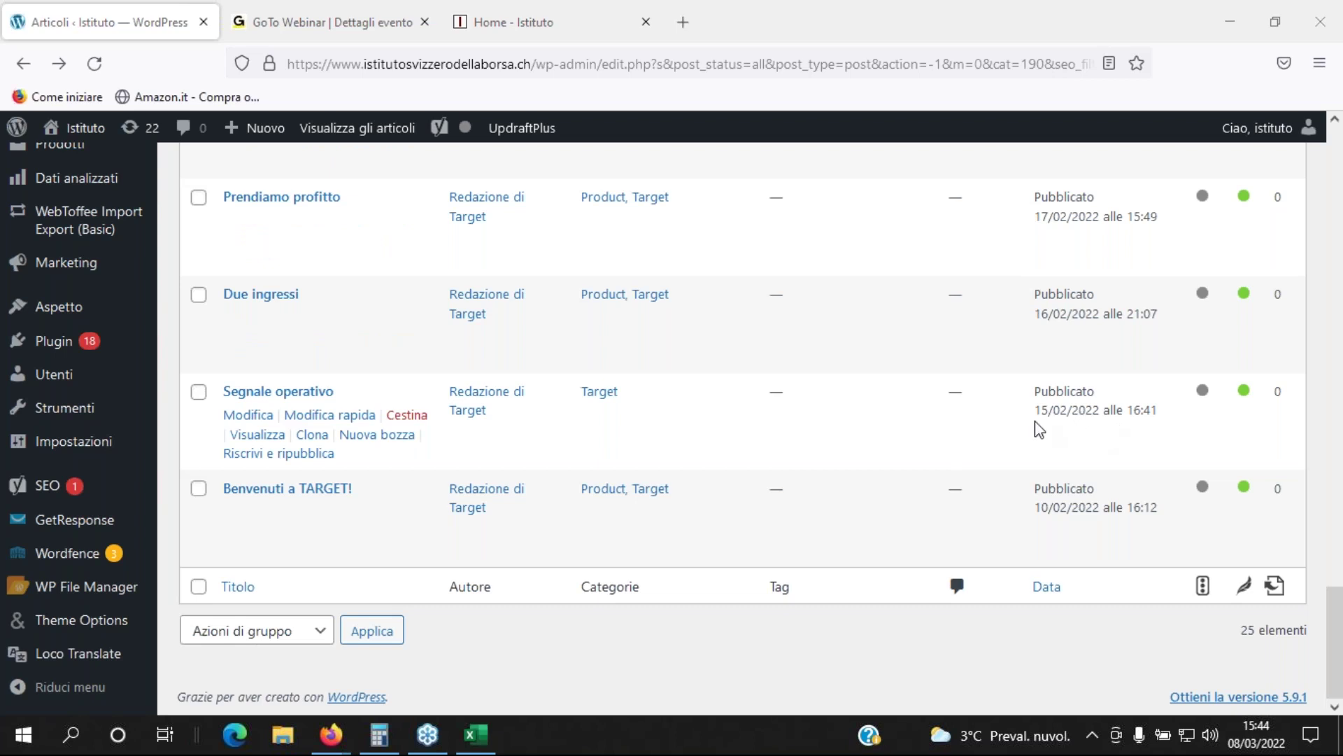
click(262, 437)
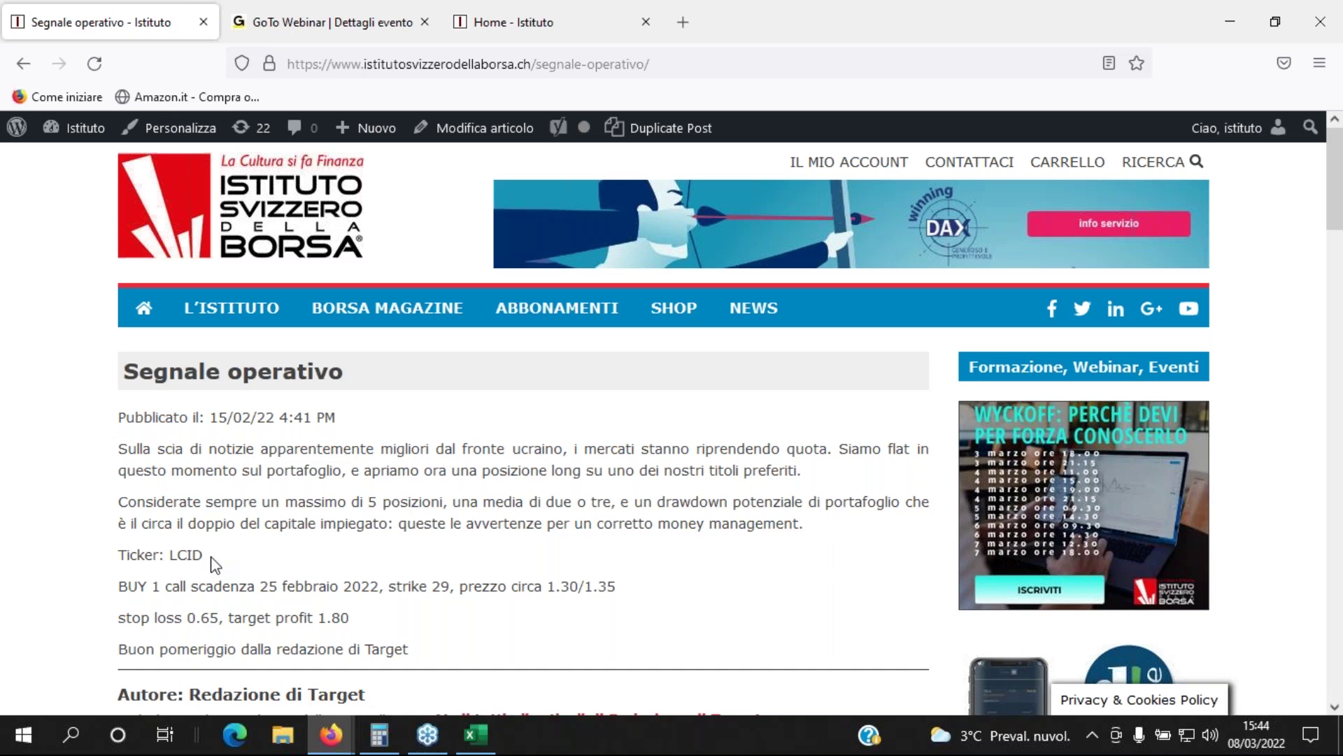
click(520, 39)
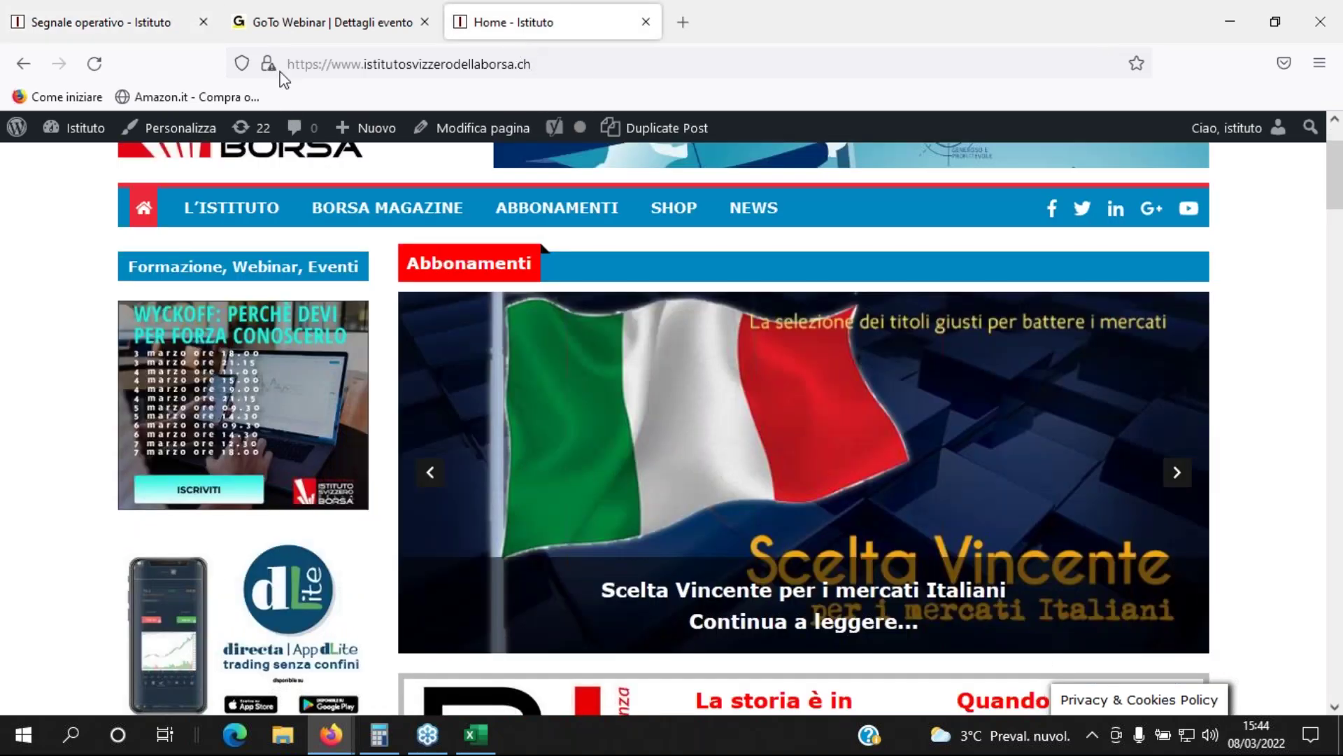
click(302, 33)
click(476, 28)
click(83, 17)
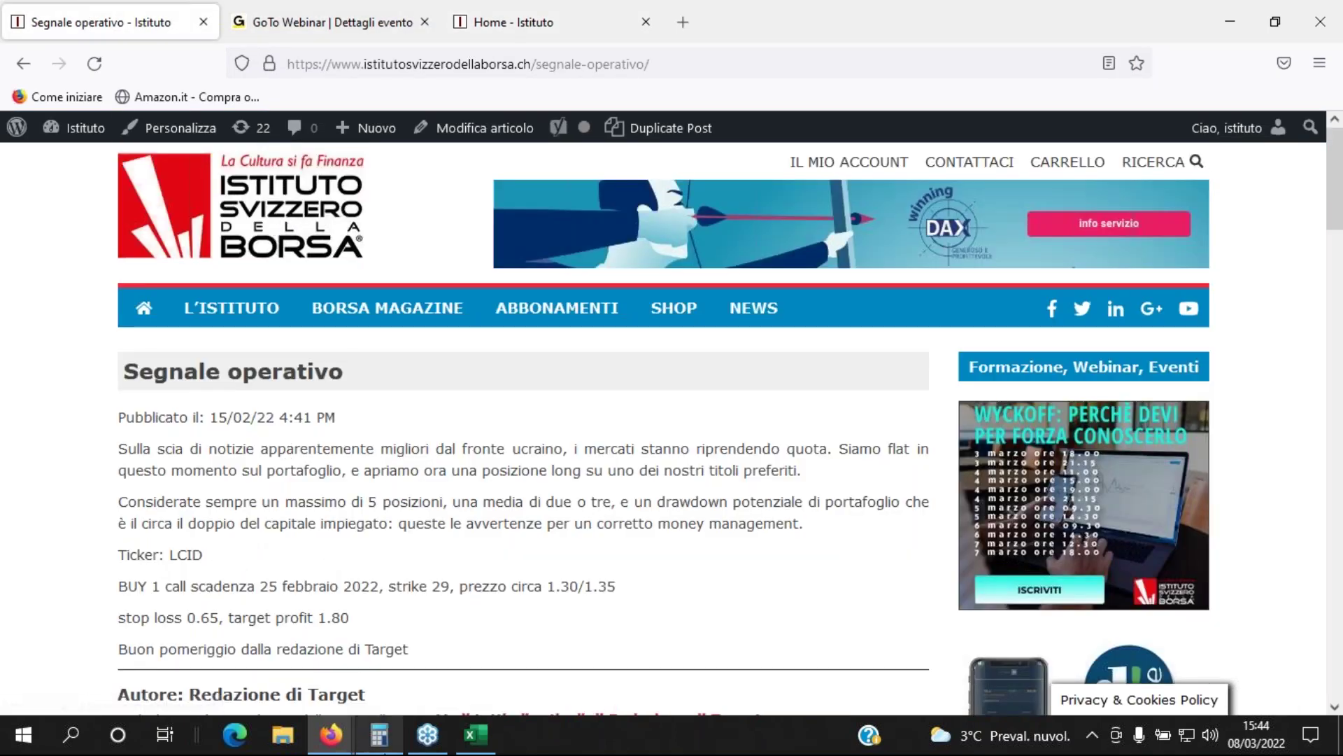
- Switch to the TradingView window and load the NASDAQ chart for LCID, Lucid Group
mouse_move(330, 734)
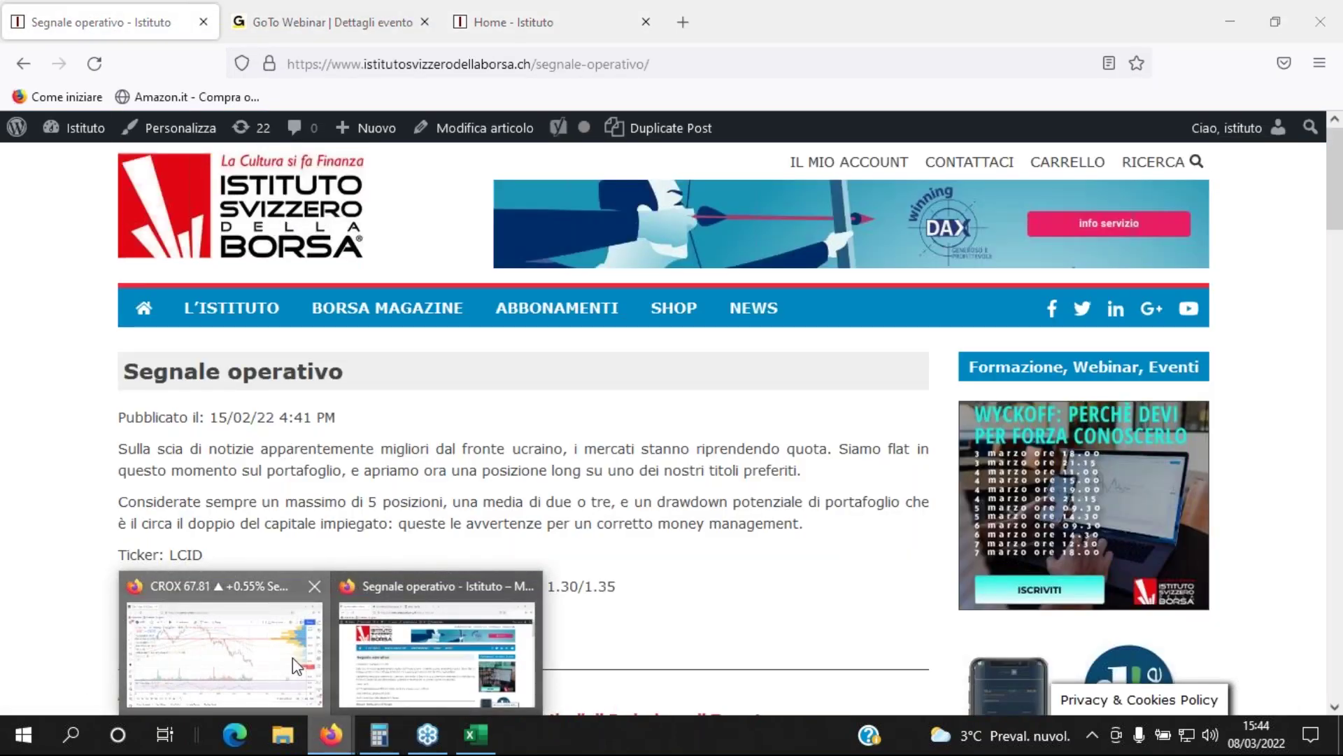
click(297, 667)
click(142, 128)
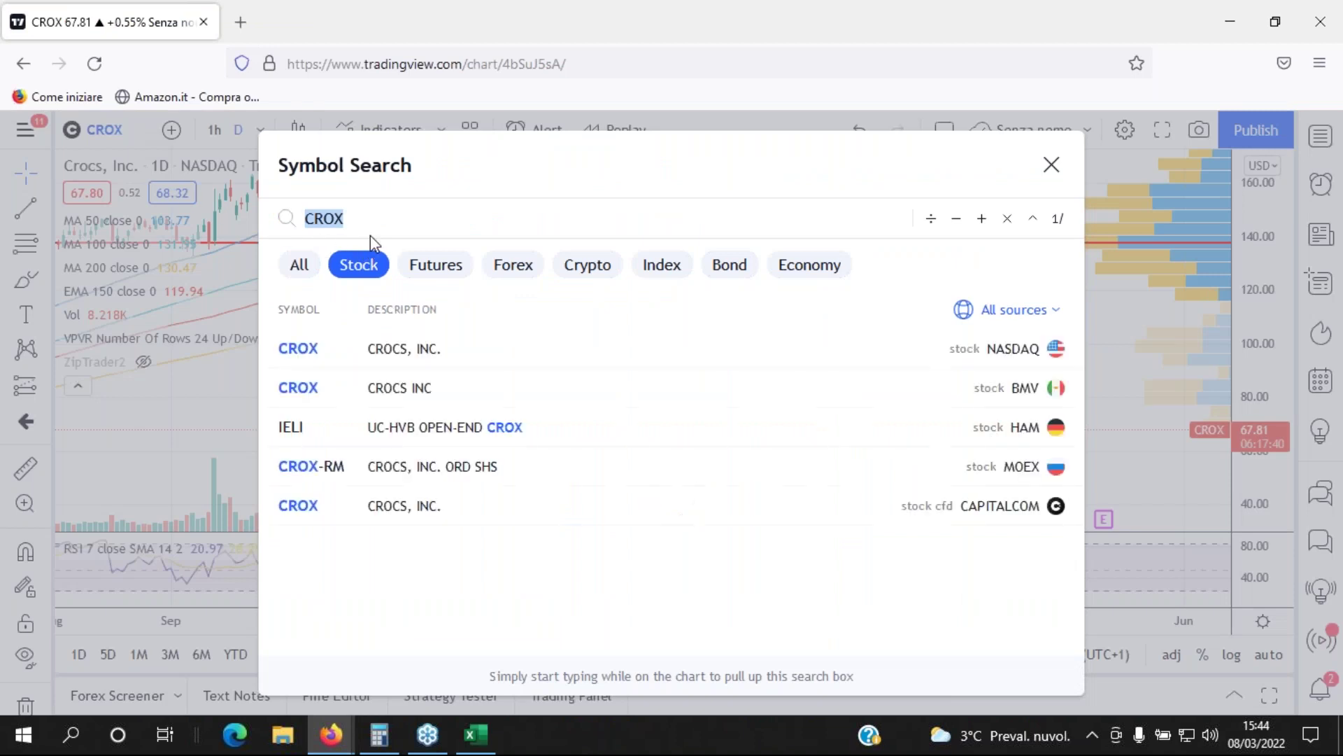
text(LCID)
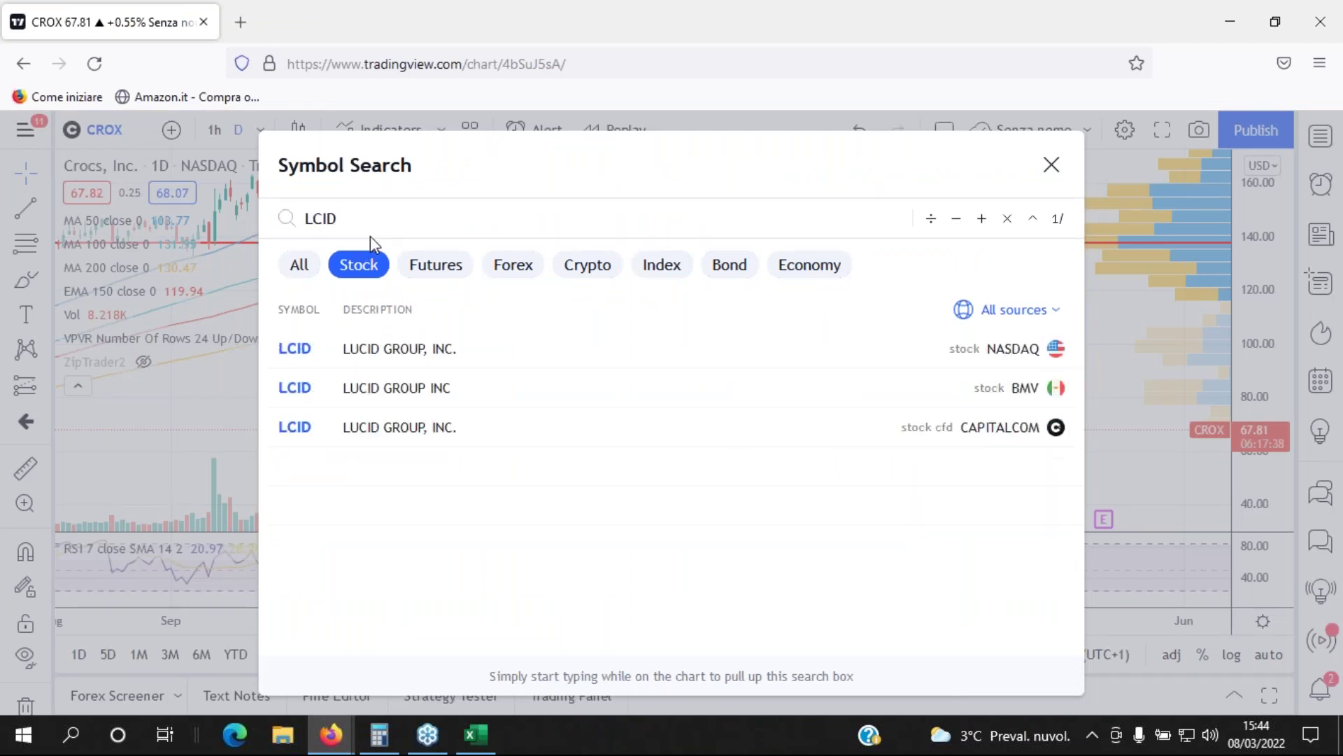
click(290, 350)
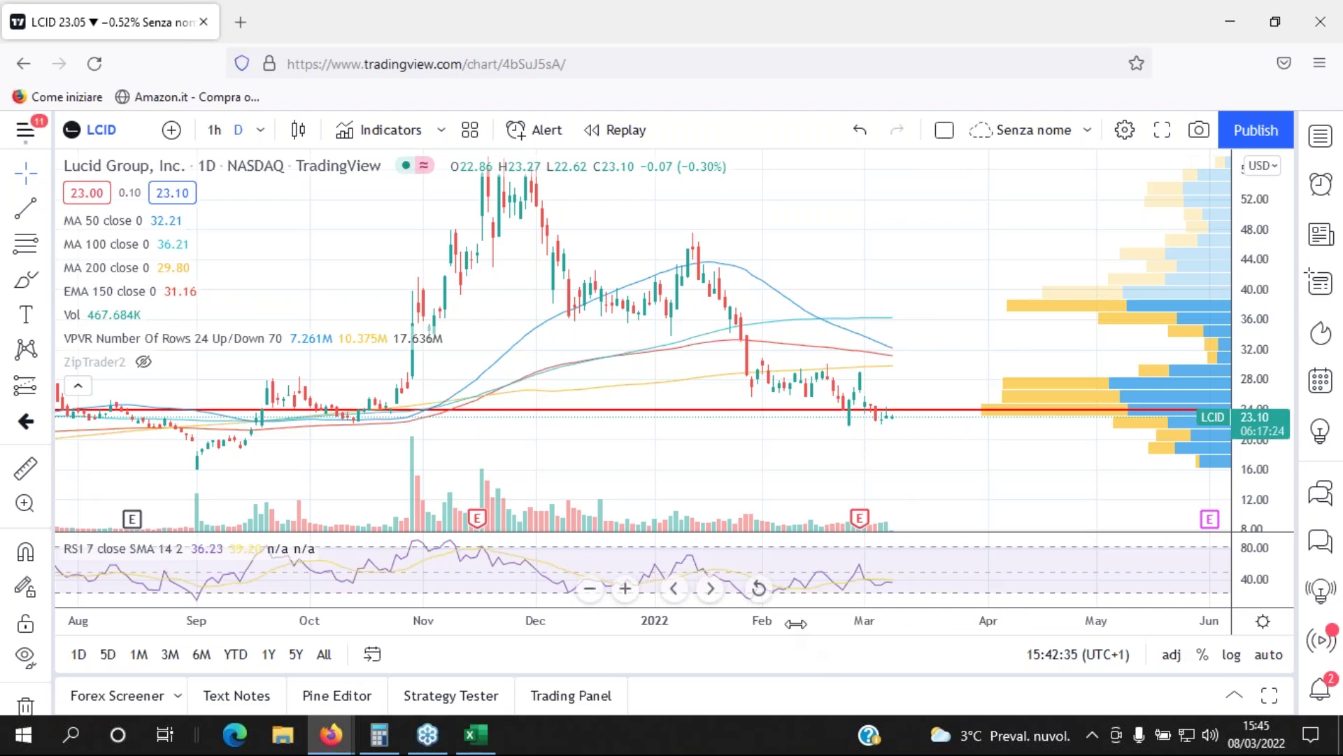
- Examine the LCID daily candles from mid-February to early March 2022 at a larger time and price scale
drag(762, 619, 703, 618)
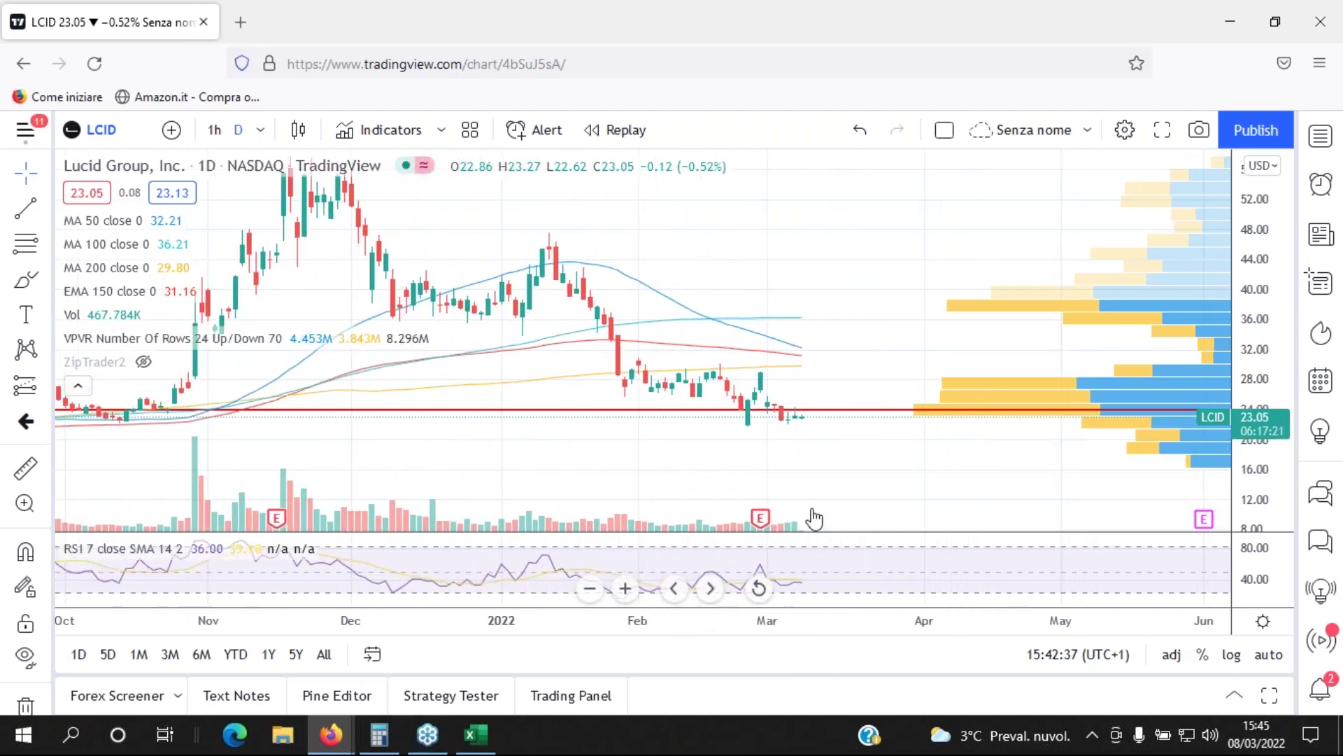
drag(833, 489, 1073, 514)
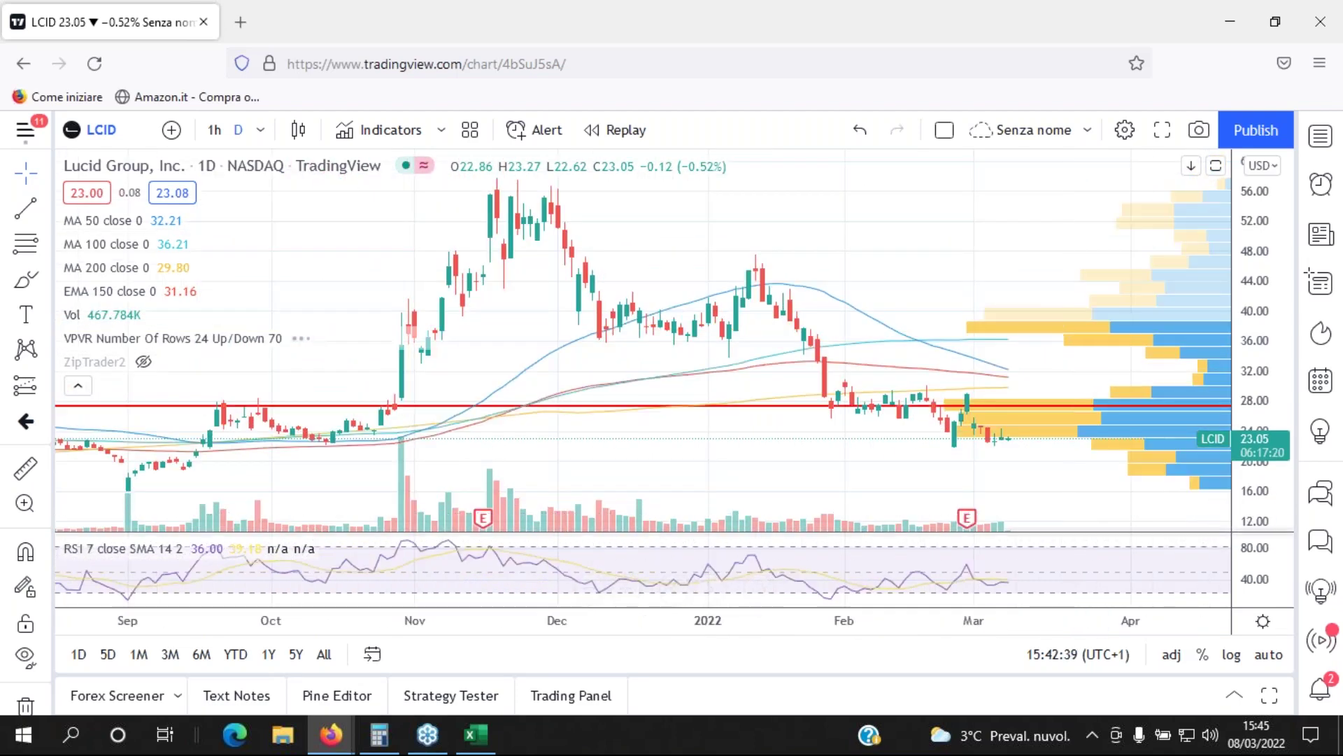
drag(794, 614, 764, 615)
drag(1266, 553, 1268, 388)
drag(1029, 413, 988, 281)
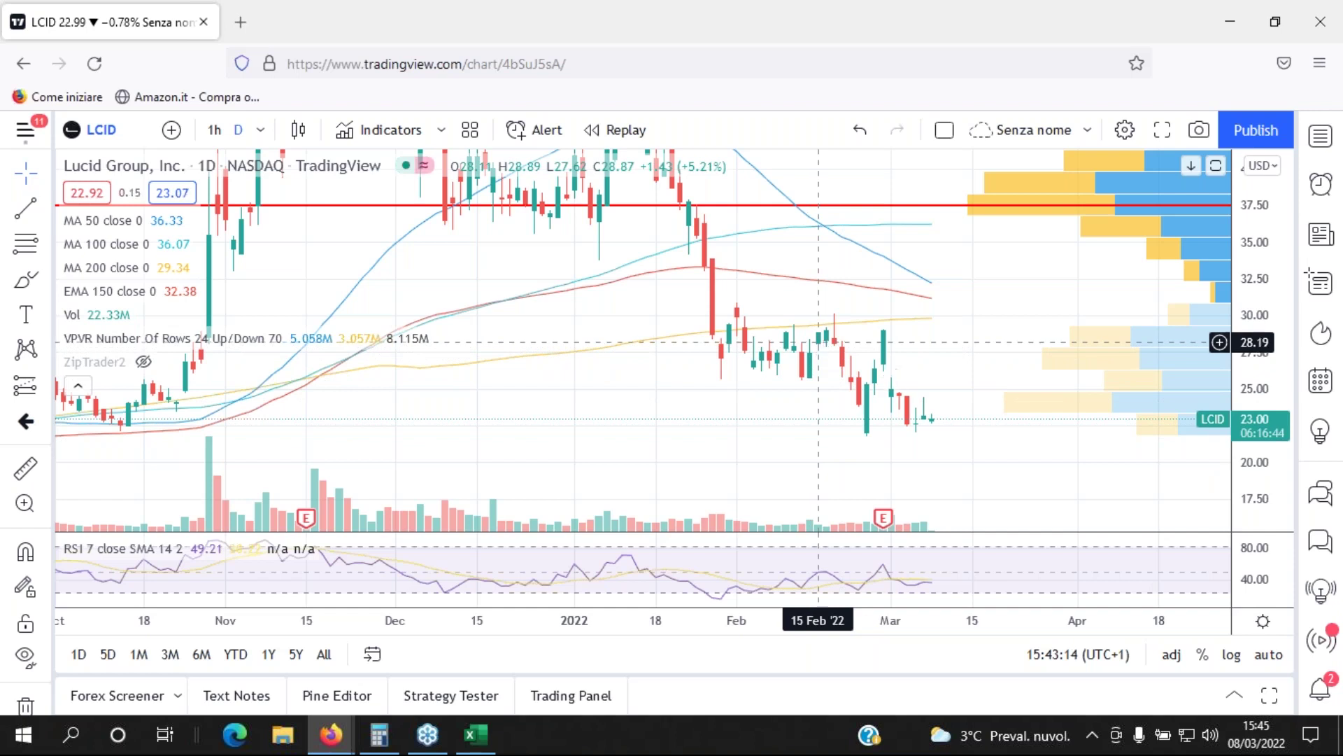
drag(1215, 450, 1215, 397)
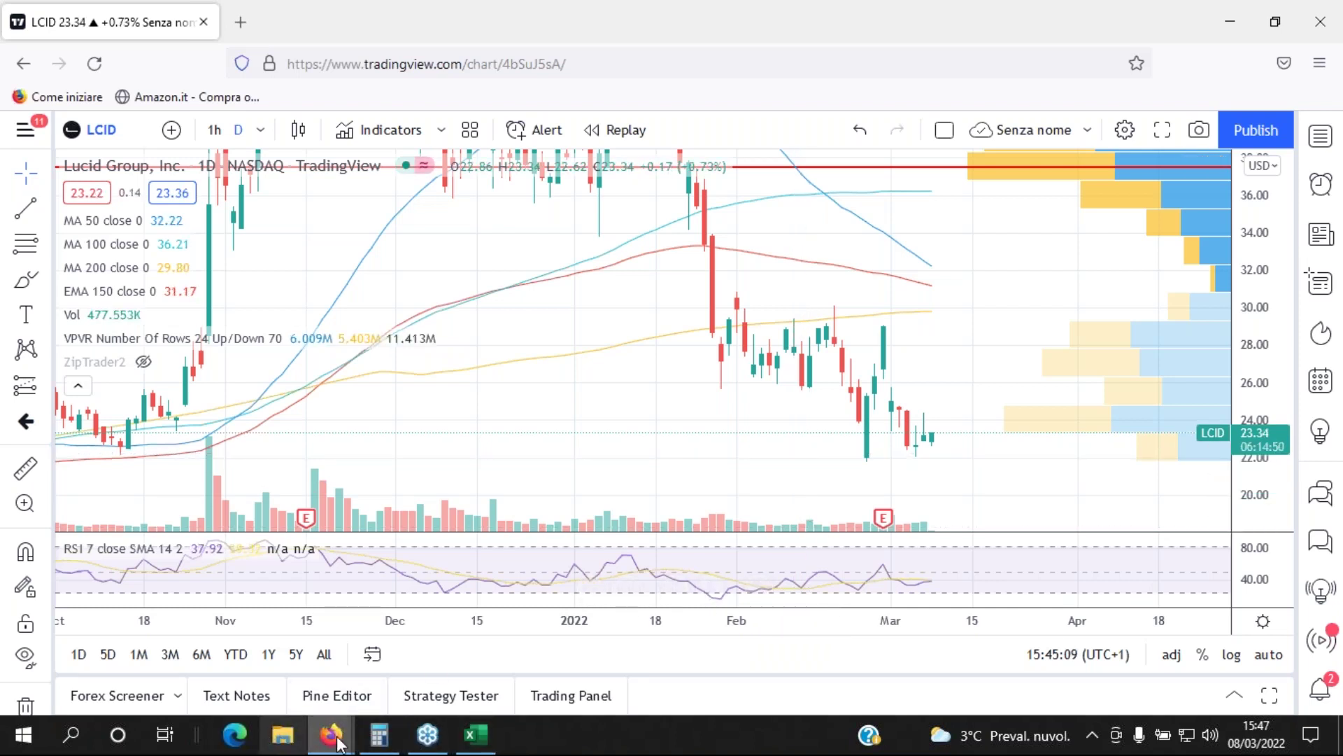
- Return to the WordPress post list and open the Segnale operativo post published on 23/02/2022
mouse_move(338, 740)
click(384, 685)
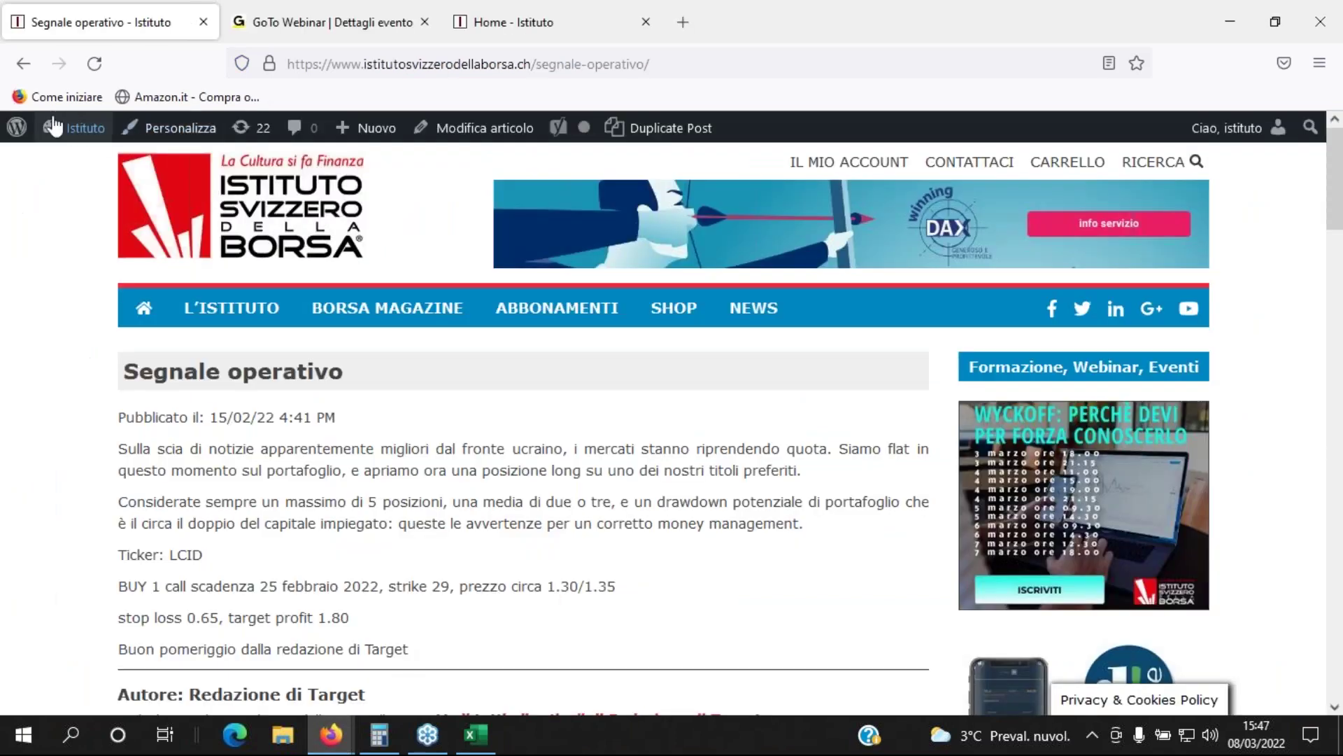
click(21, 67)
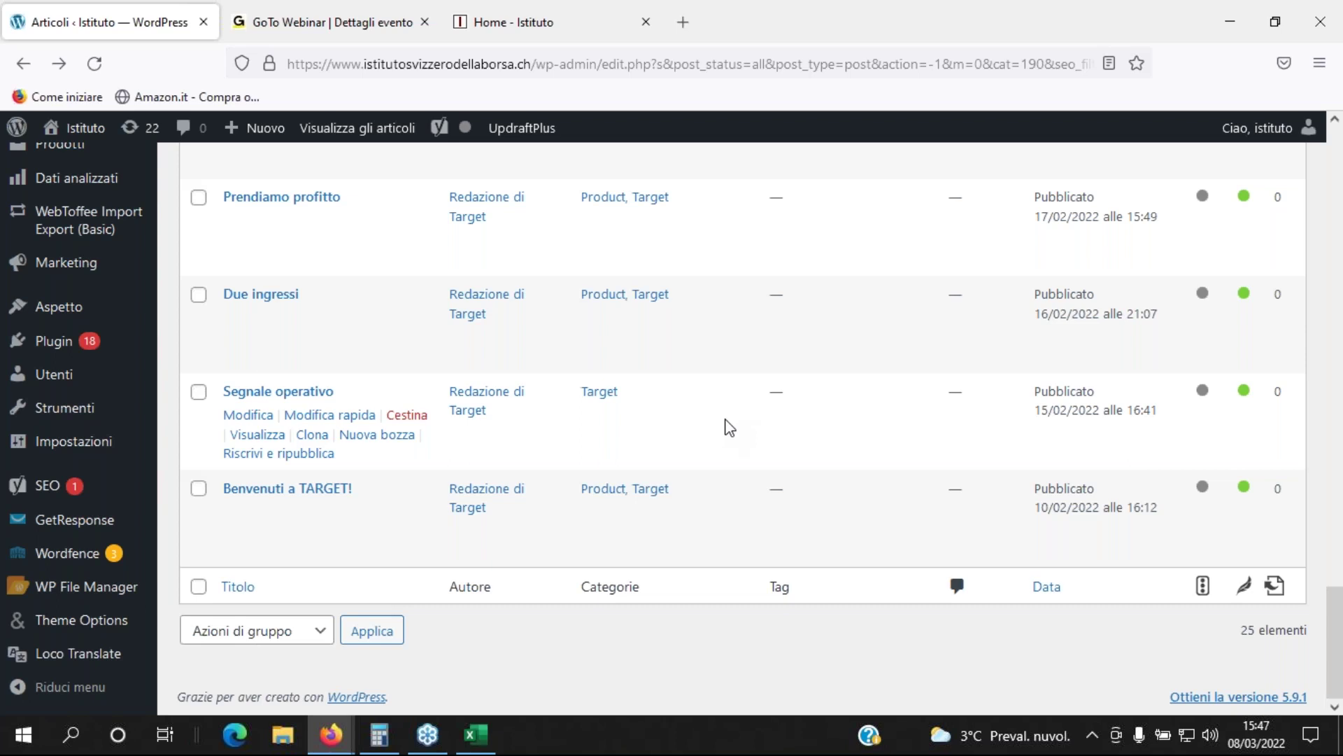
scroll(724, 423, up, 8)
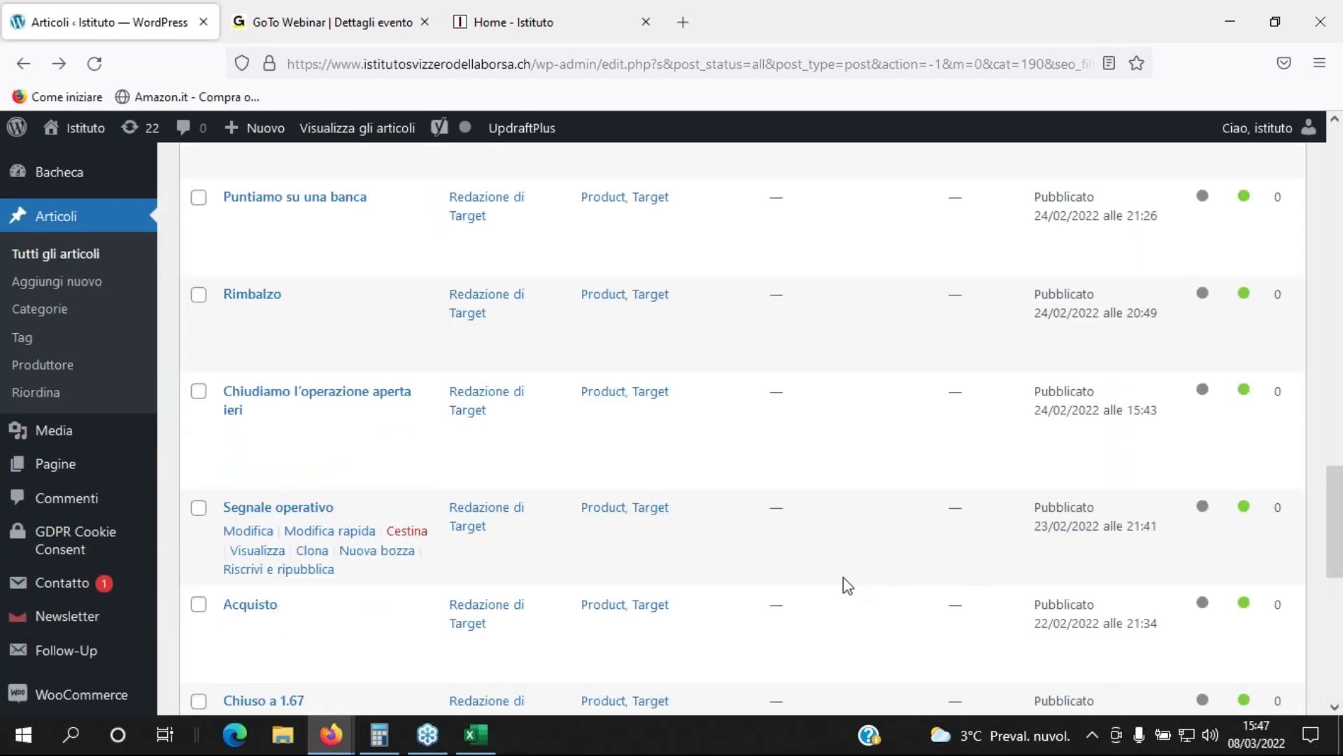
scroll(818, 579, down, 1)
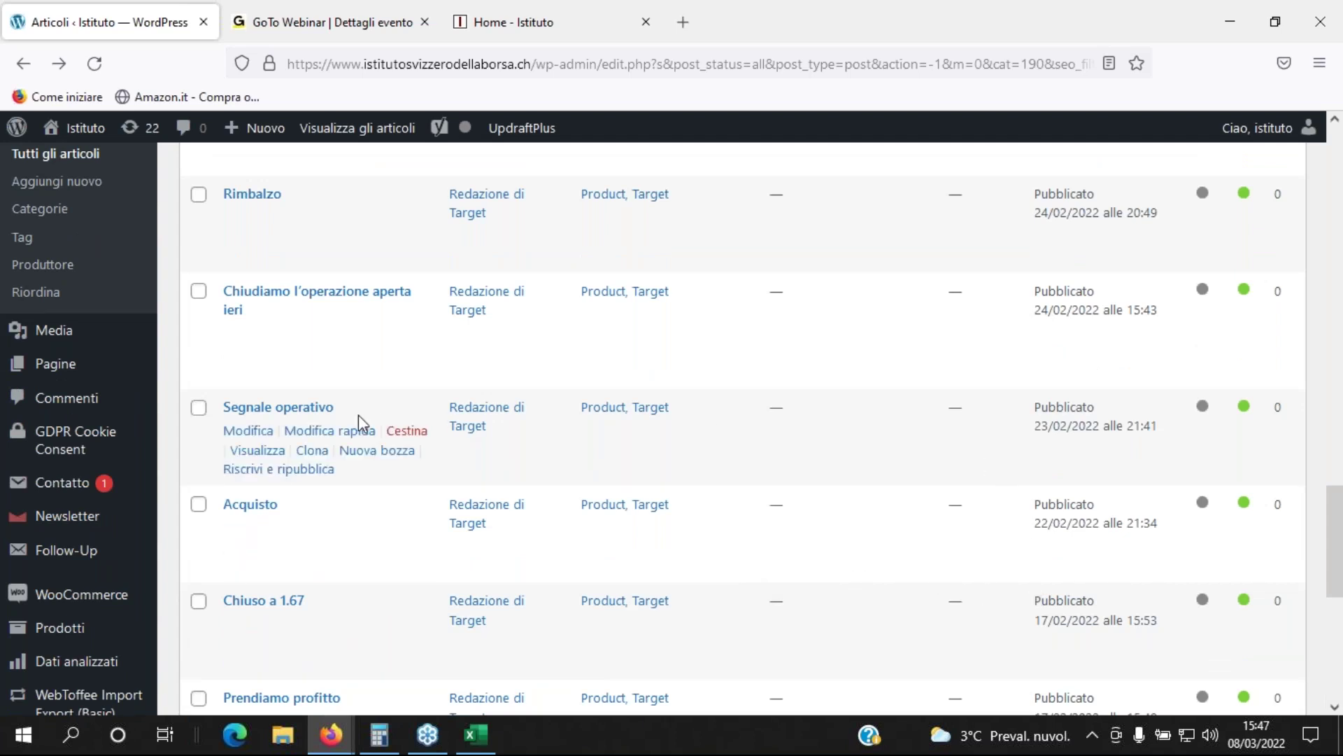
click(257, 450)
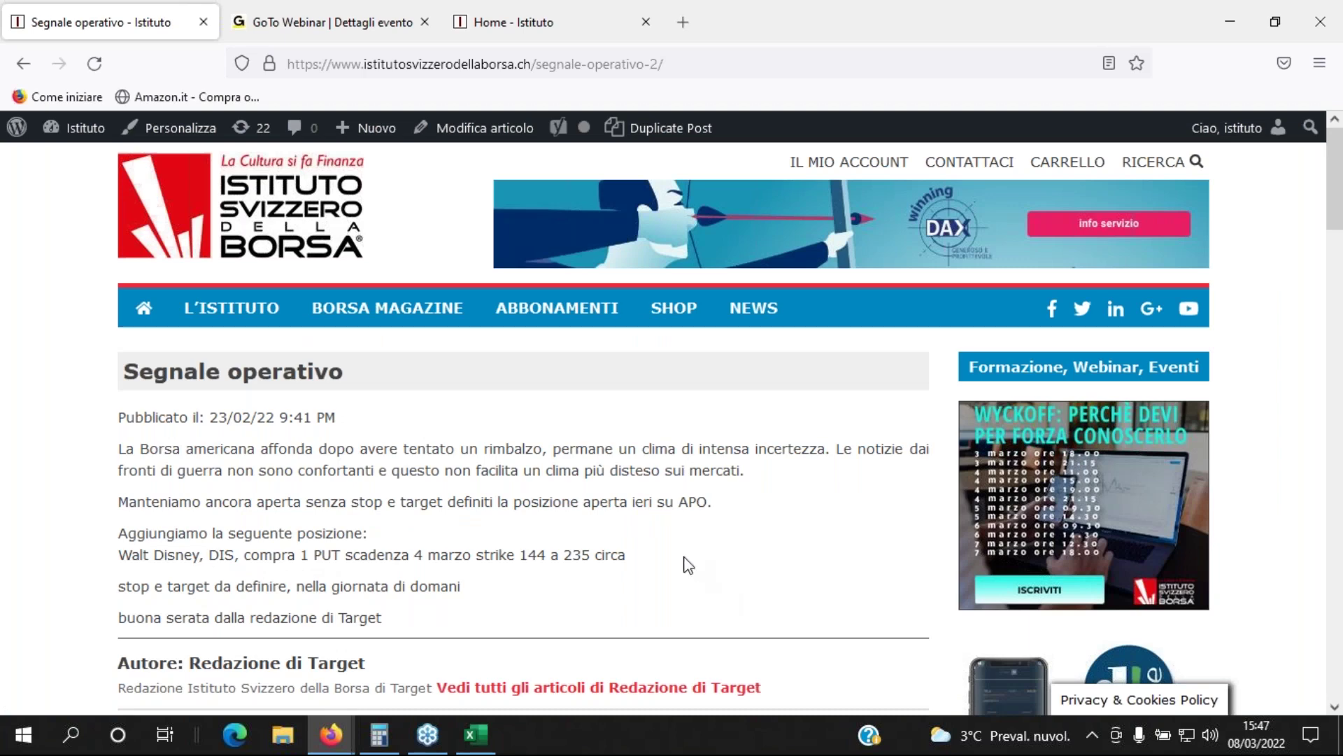
- Read the signal post, highlighting the Walt Disney PUT position line and the sentence about the APO position
drag(673, 556, 87, 567)
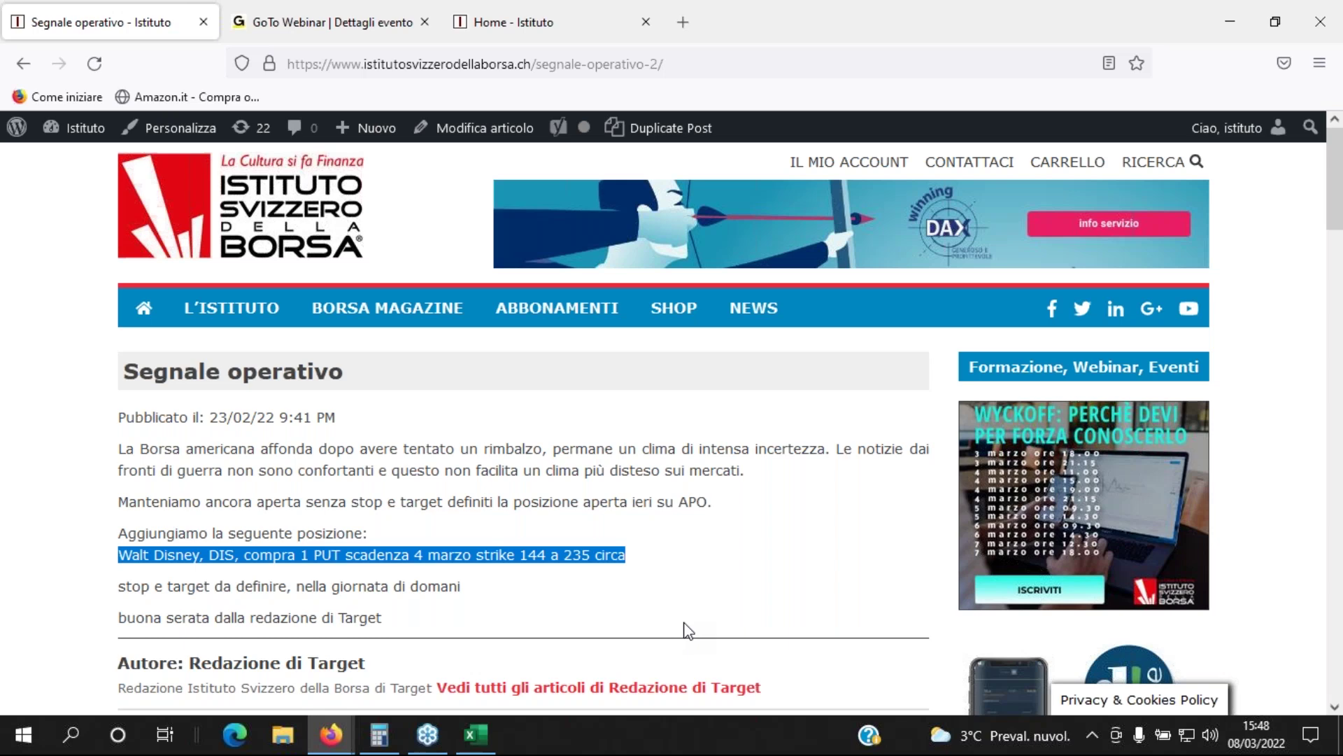
drag(728, 498, 78, 508)
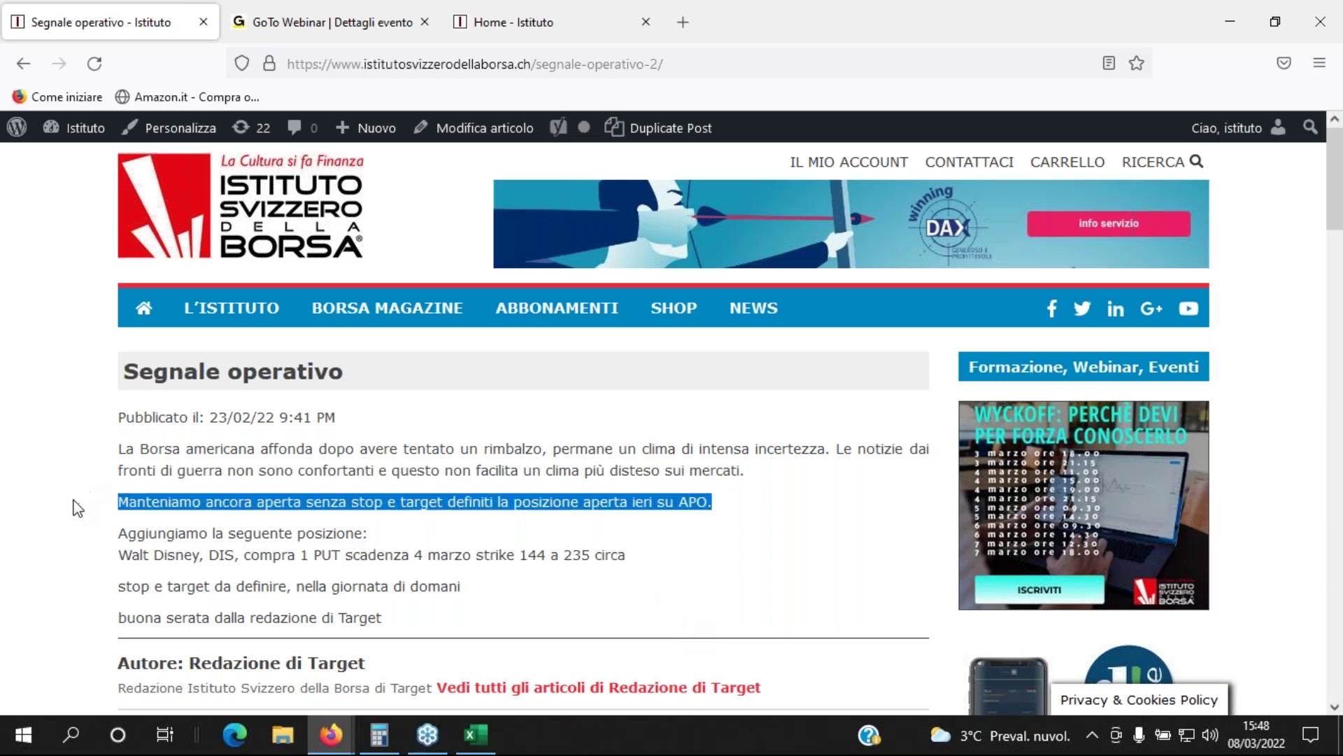
click(666, 563)
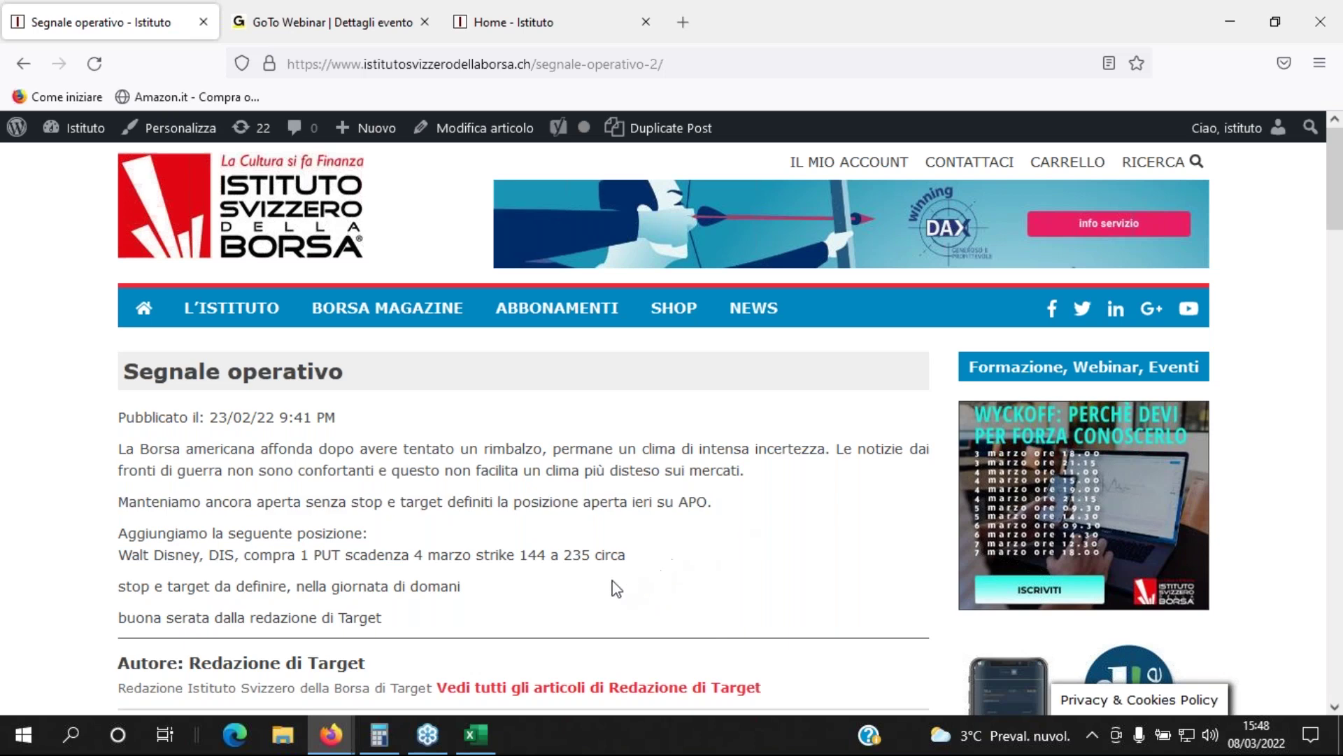
scroll(603, 581, down, 5)
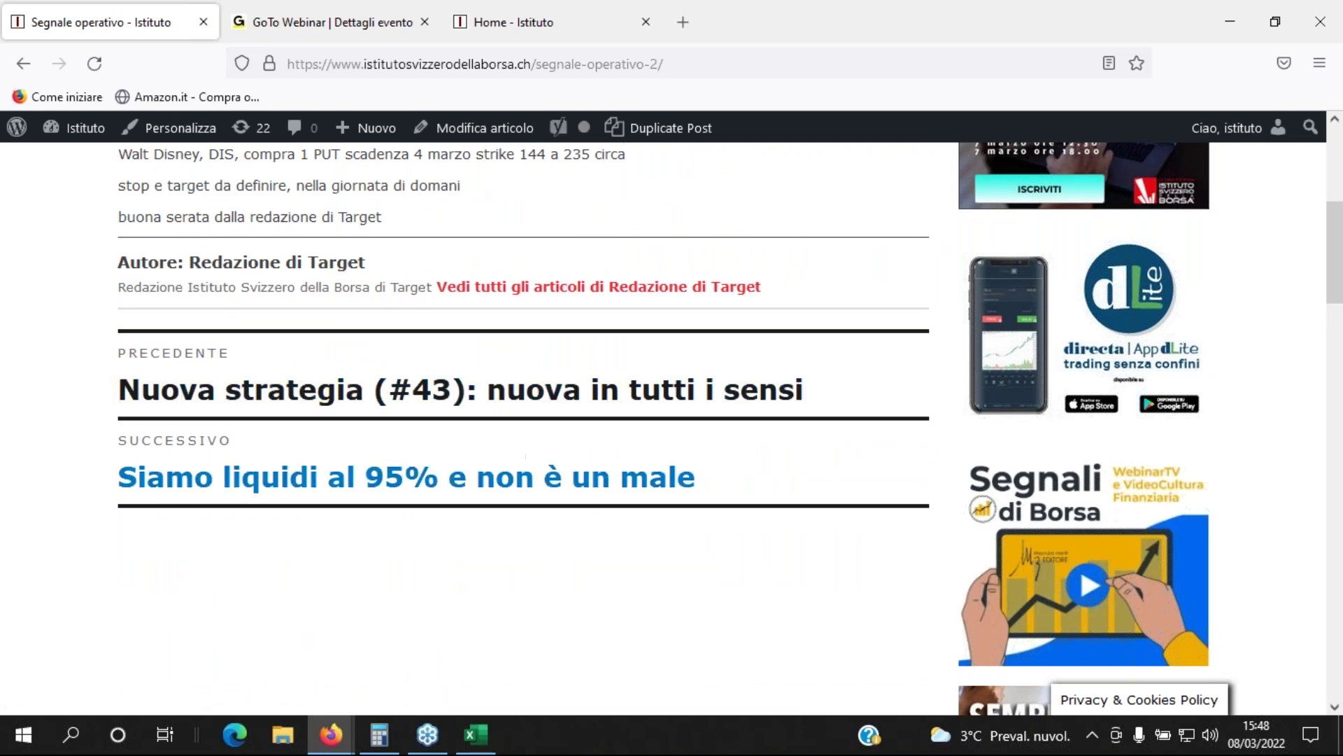
- Switch to the TradingView window and load the NYSE chart for DIS, Walt Disney Company
click(557, 20)
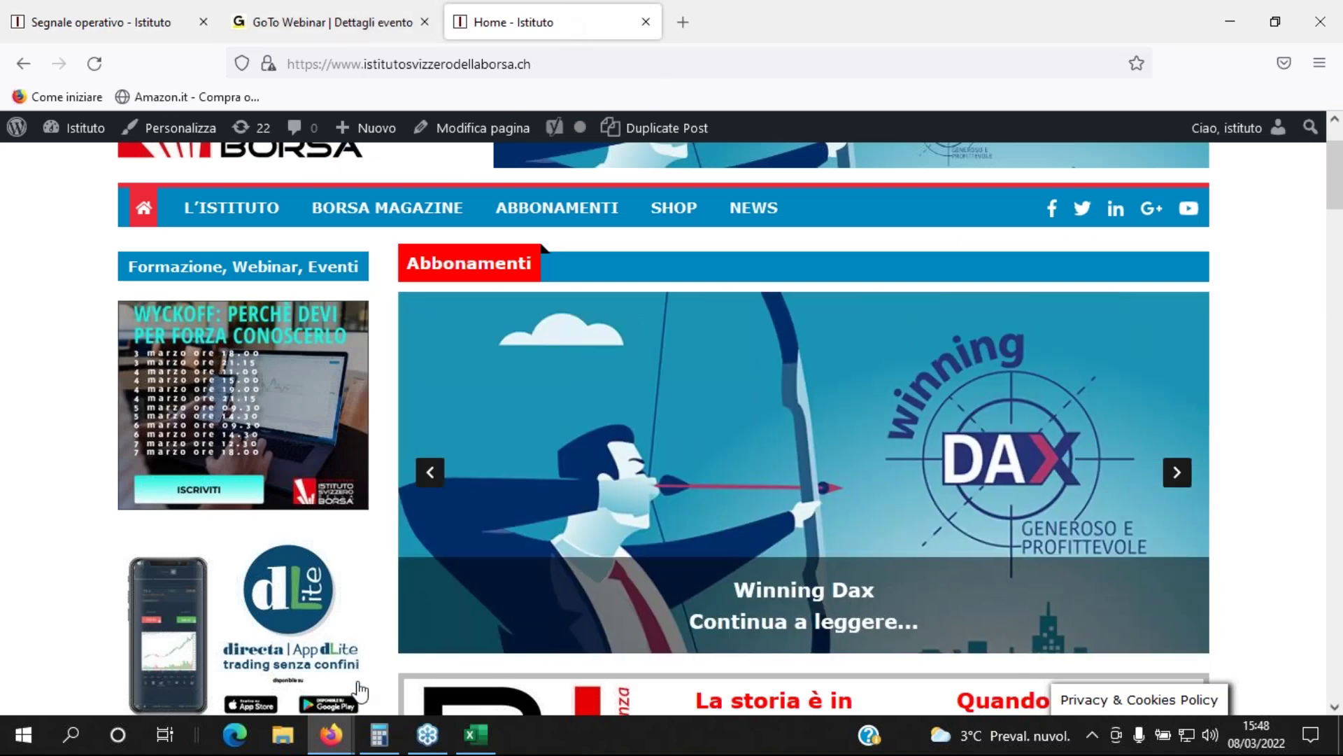
mouse_move(324, 734)
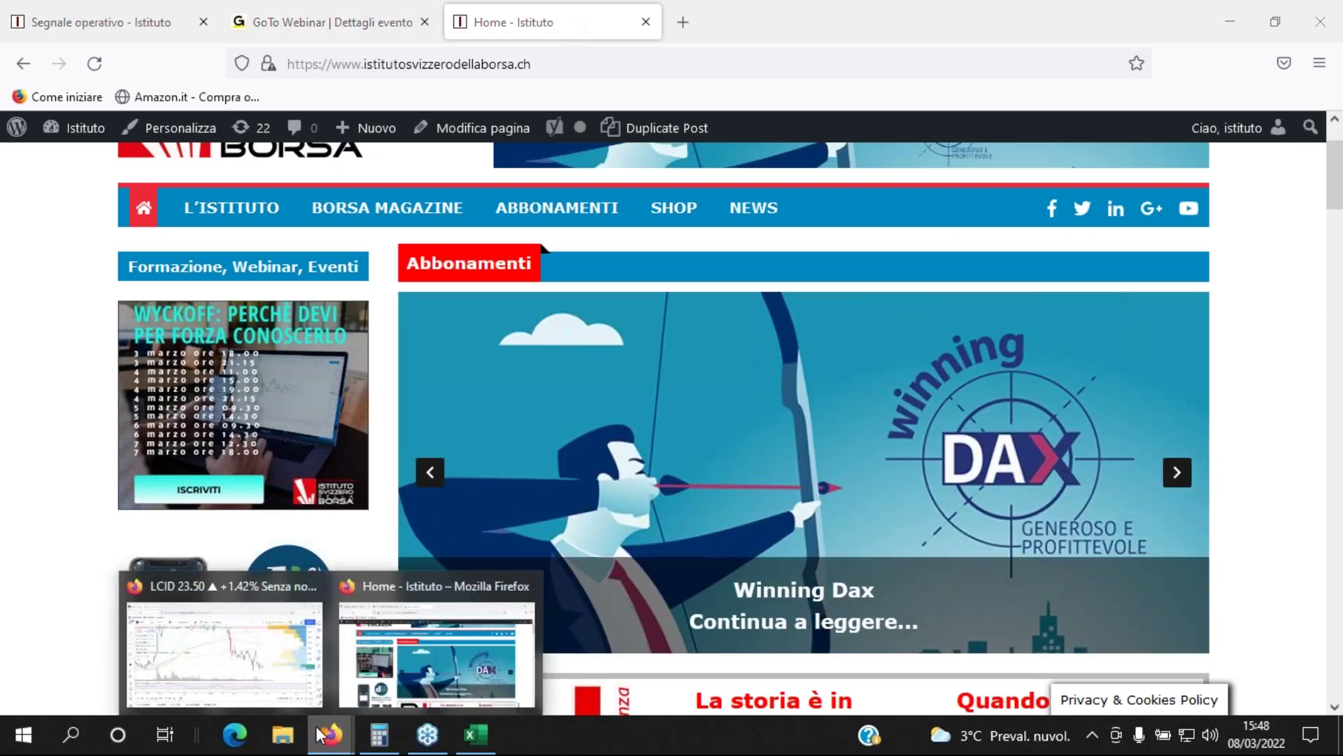
click(279, 697)
click(106, 133)
text(DIS)
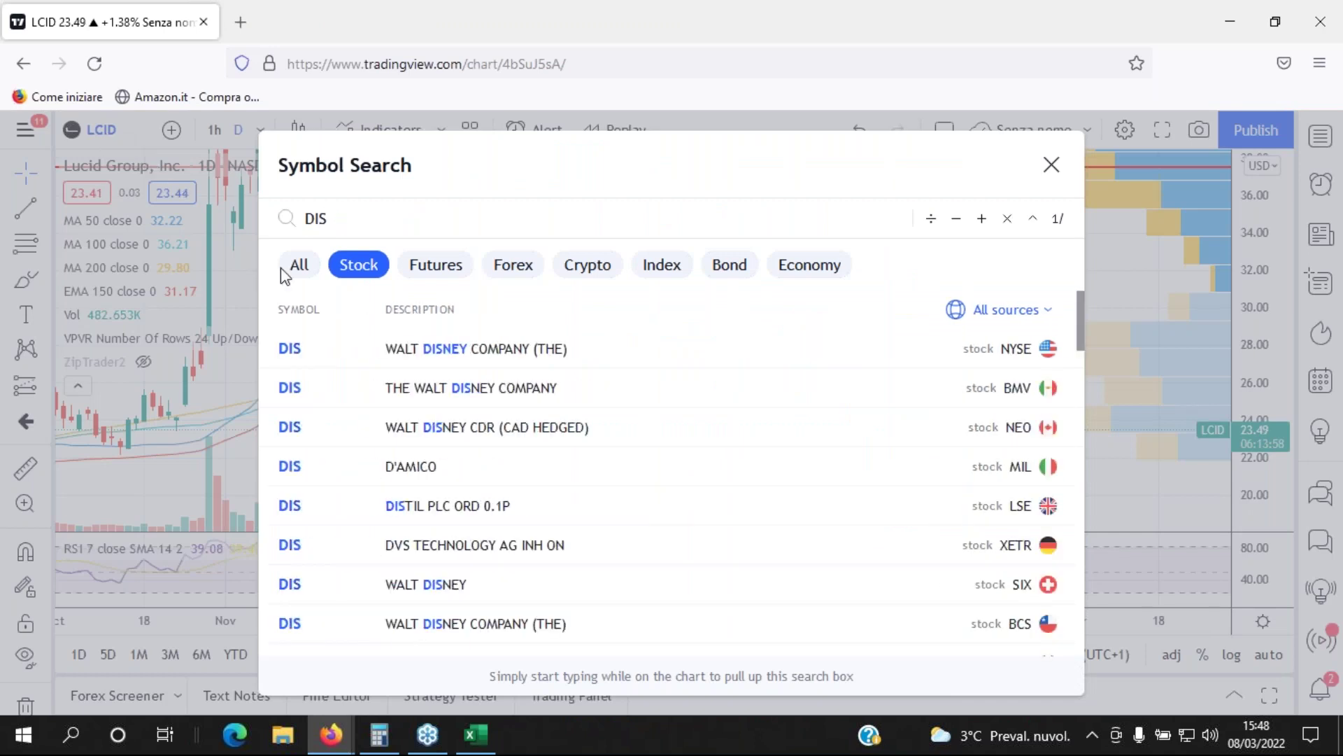
click(297, 354)
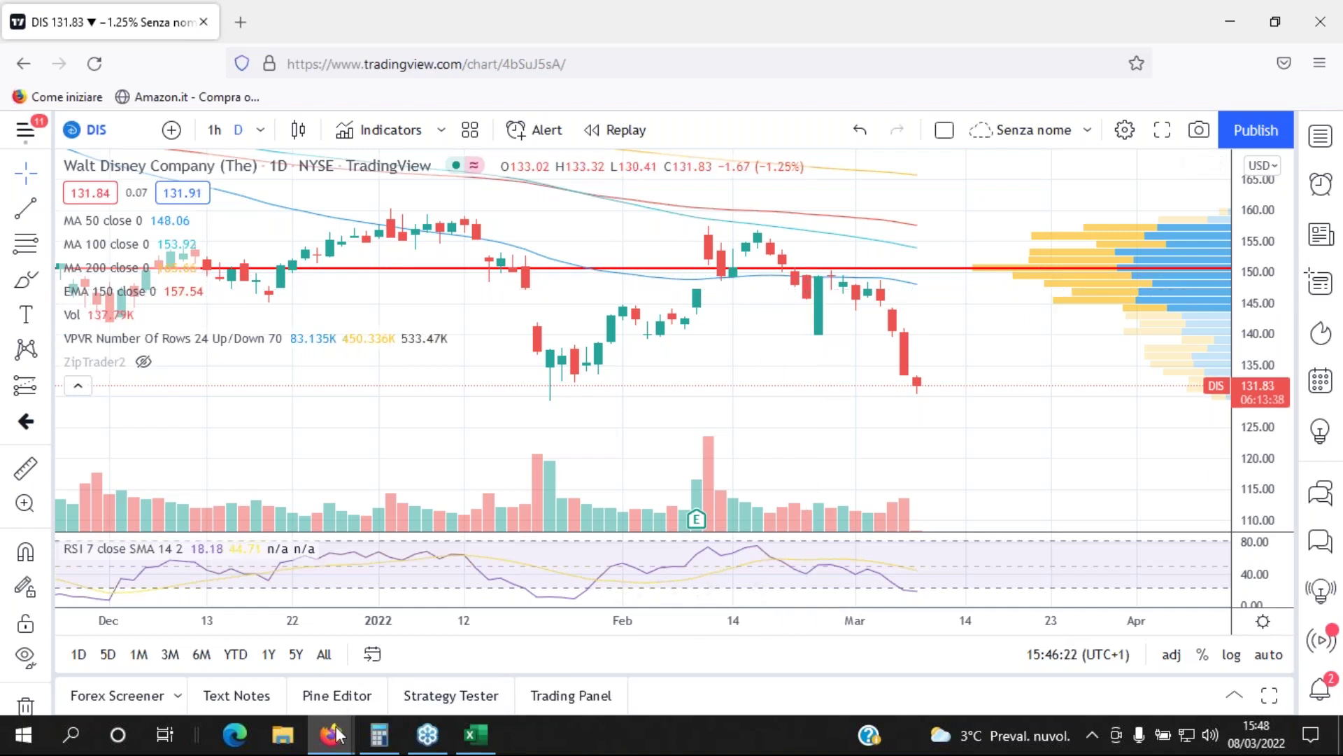
- Return to the 23/02/2022 Segnale operativo post and review the Walt Disney PUT signal details
mouse_move(327, 736)
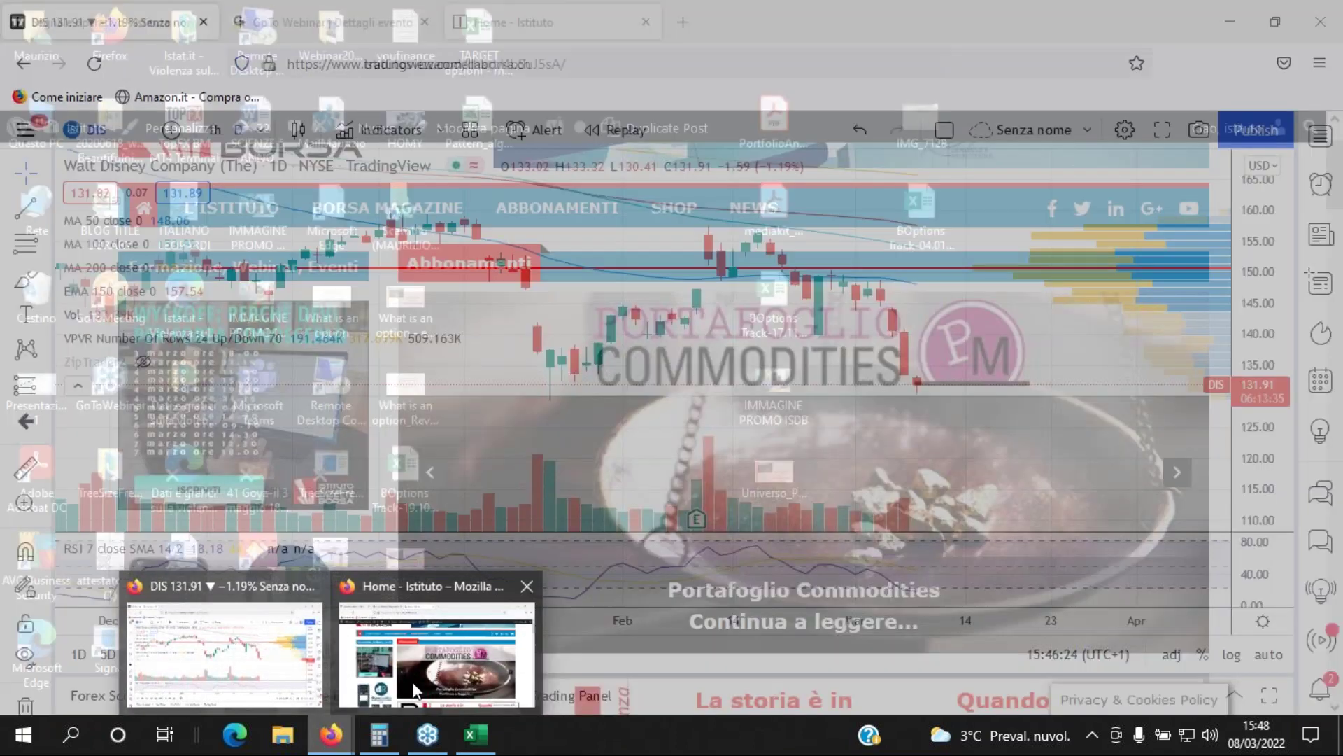
click(415, 689)
click(74, 22)
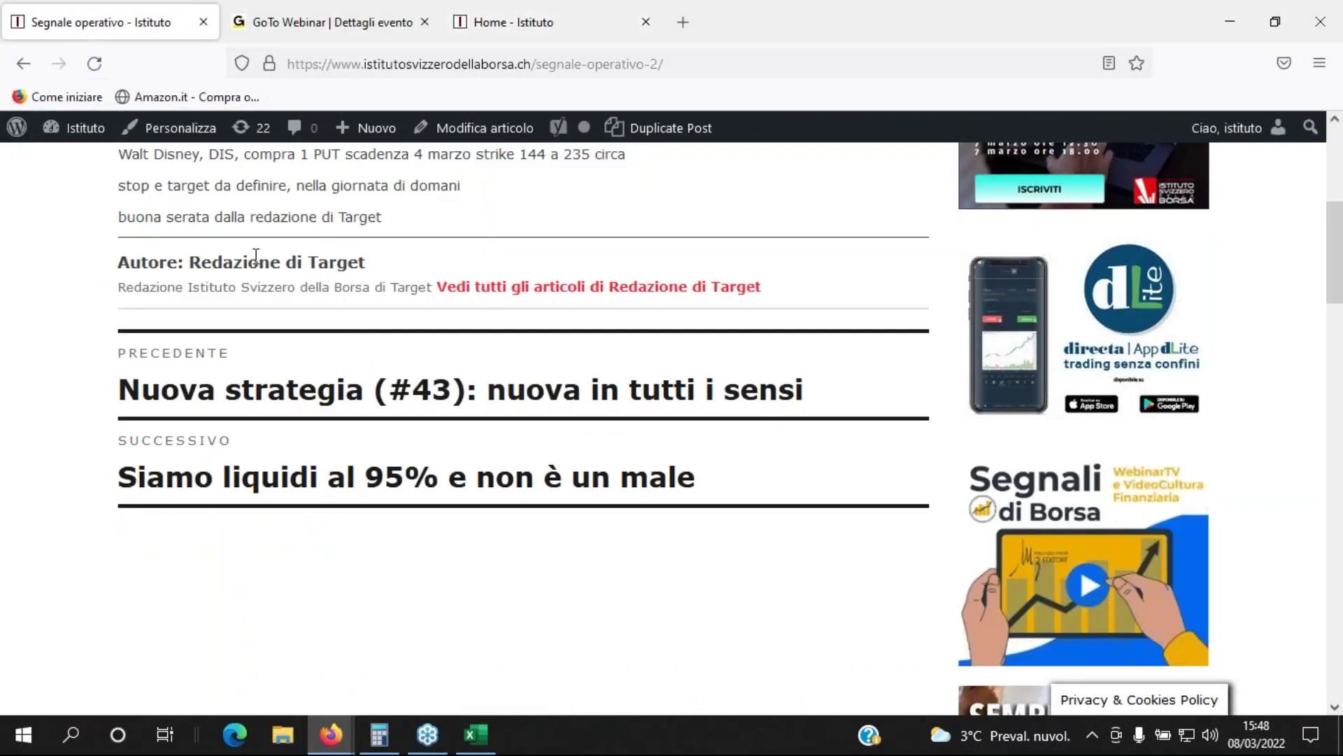
scroll(298, 270, up, 4)
scroll(298, 270, down, 4)
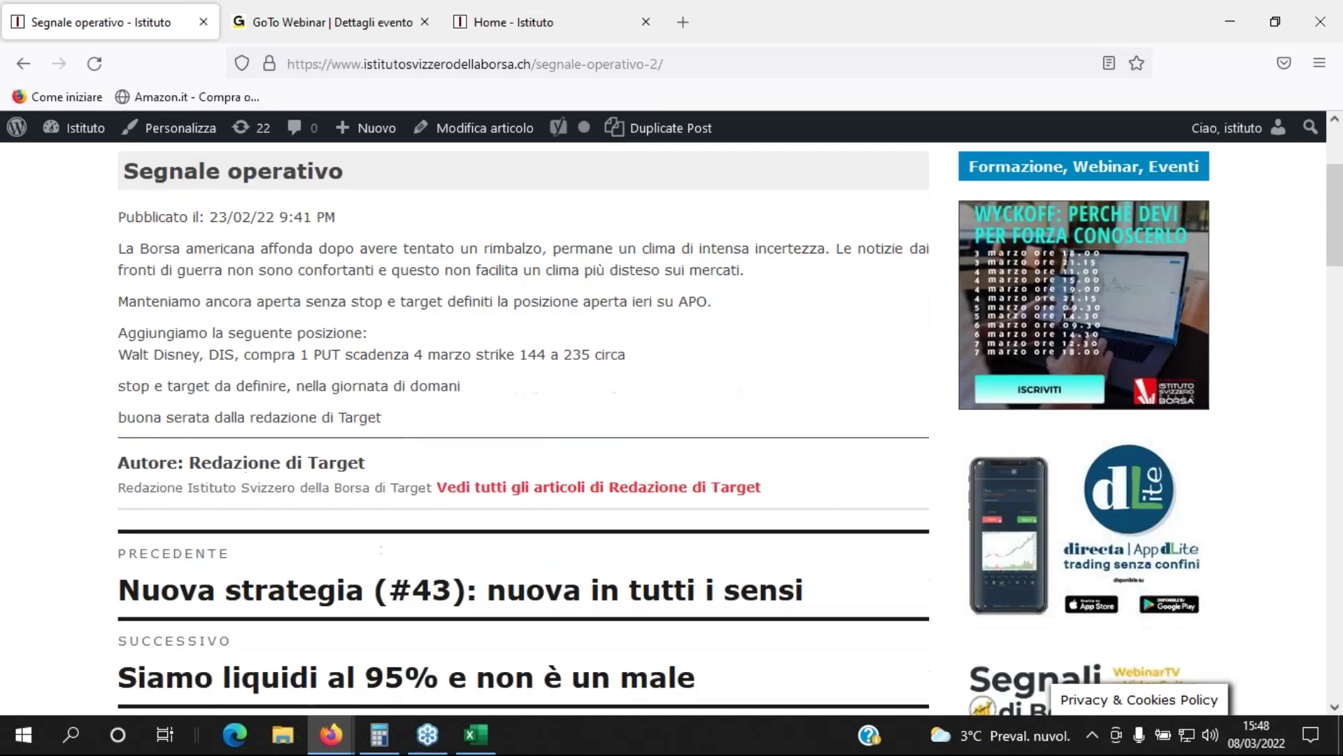
scroll(298, 270, down, 3)
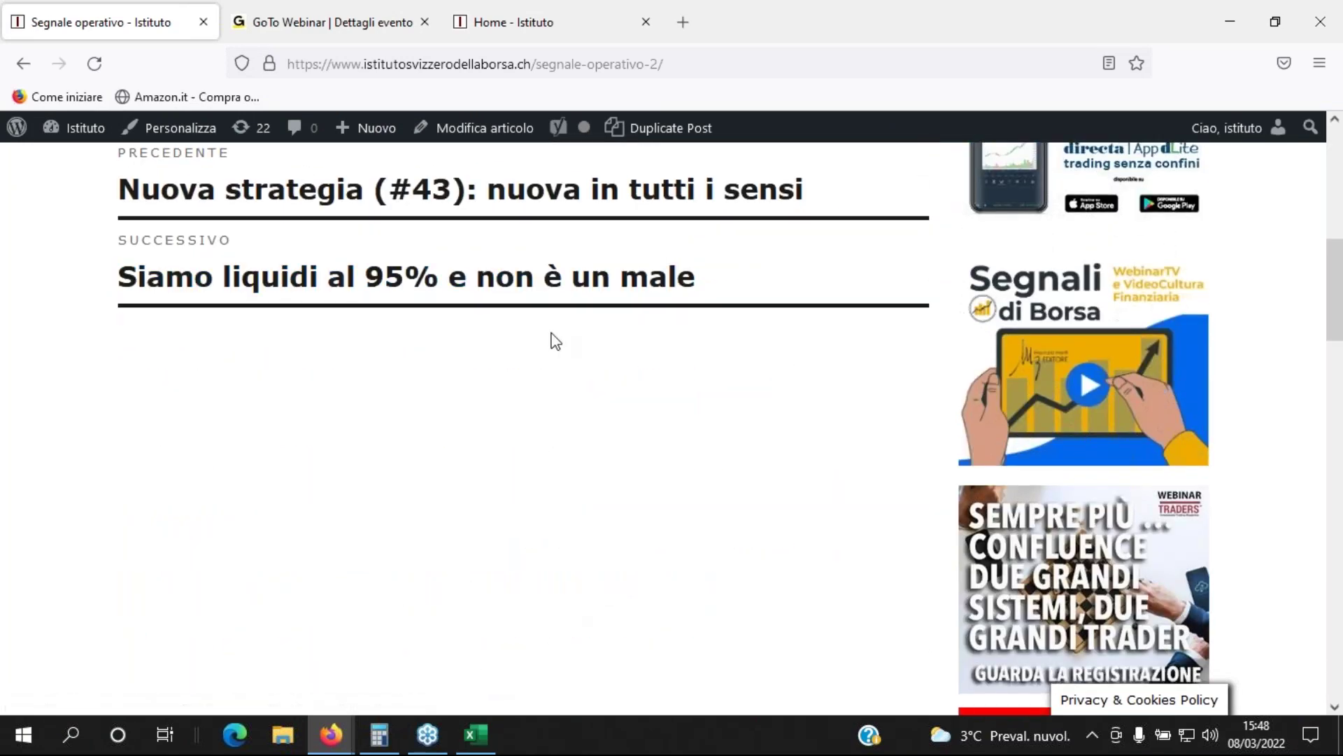
- Go back to the TradingView window and examine the DIS daily price action since mid-February 2022
mouse_move(331, 738)
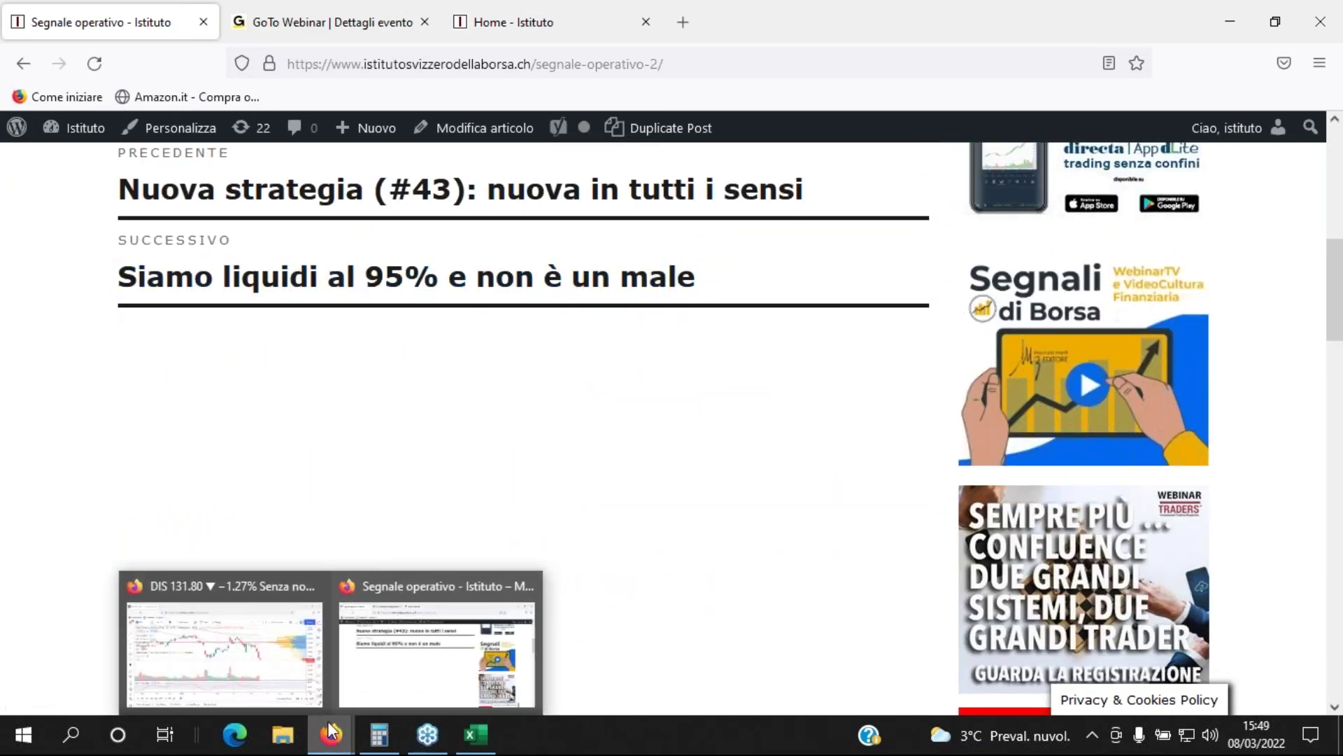
click(308, 675)
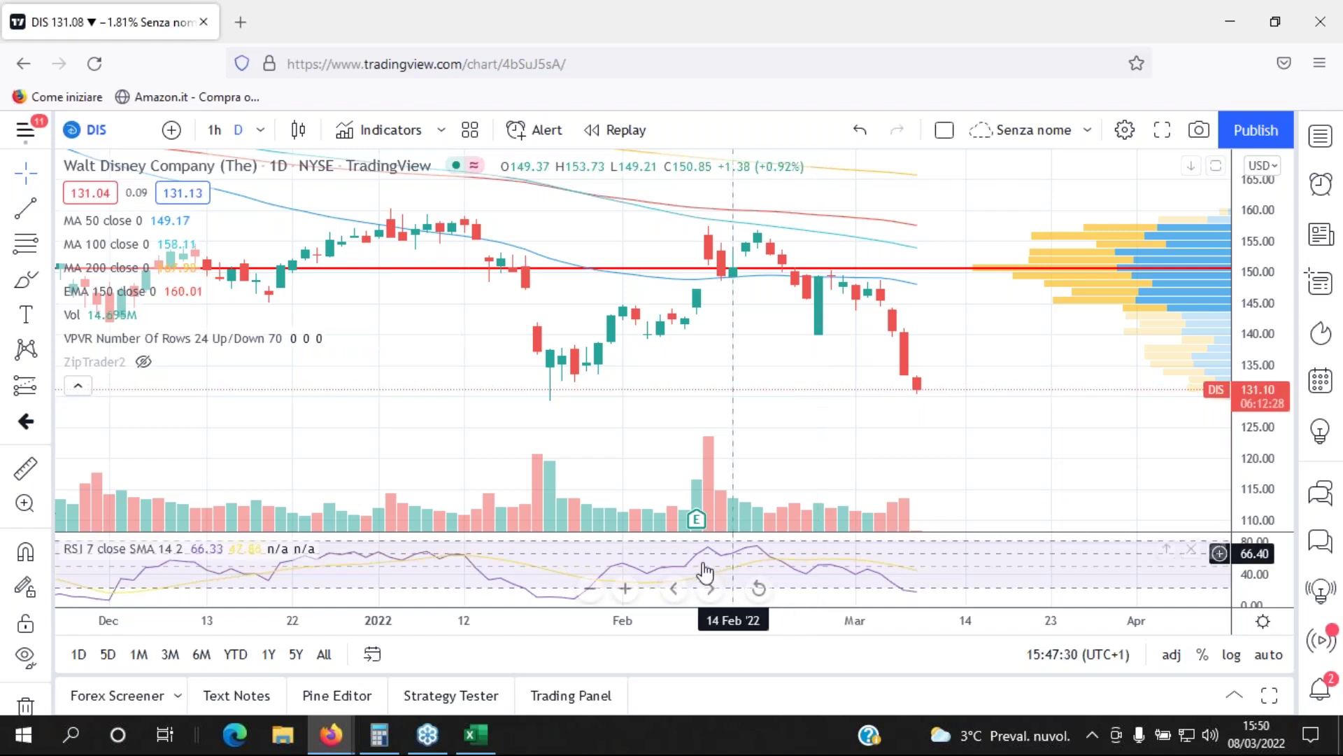
mouse_move(343, 738)
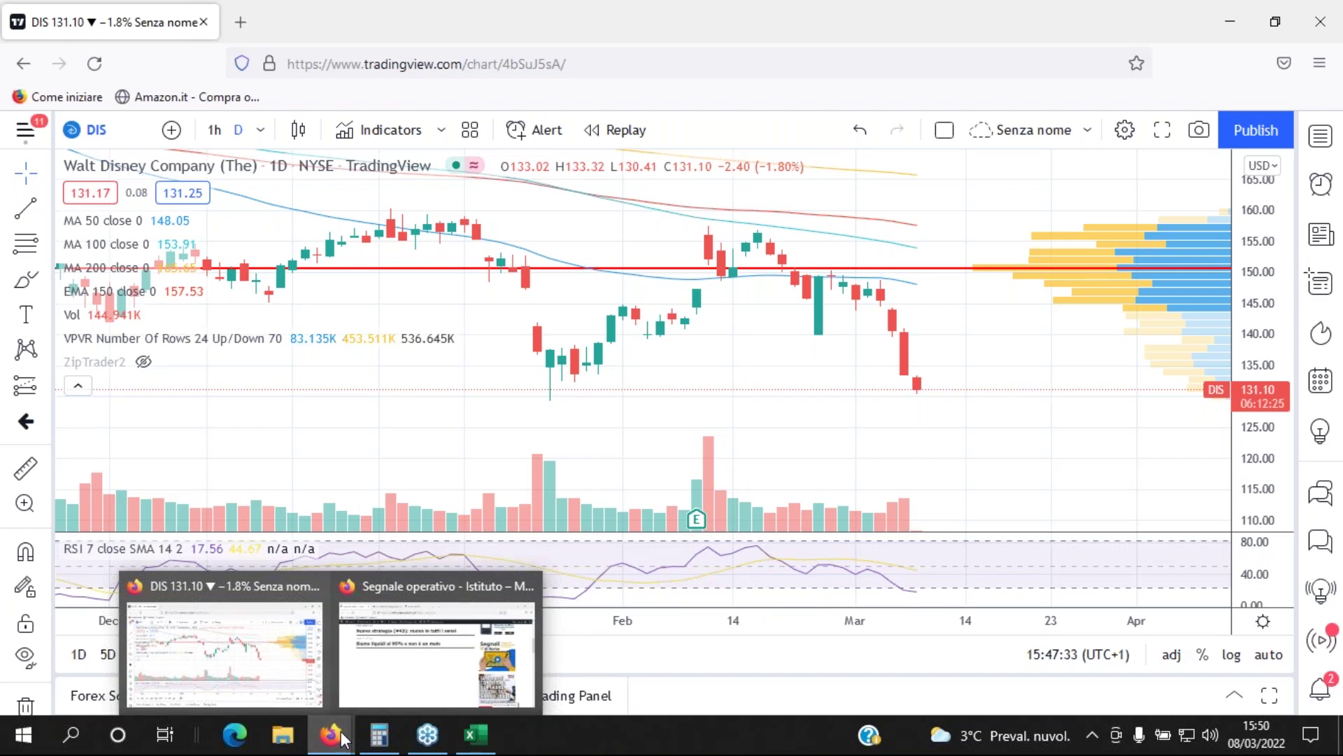
click(300, 690)
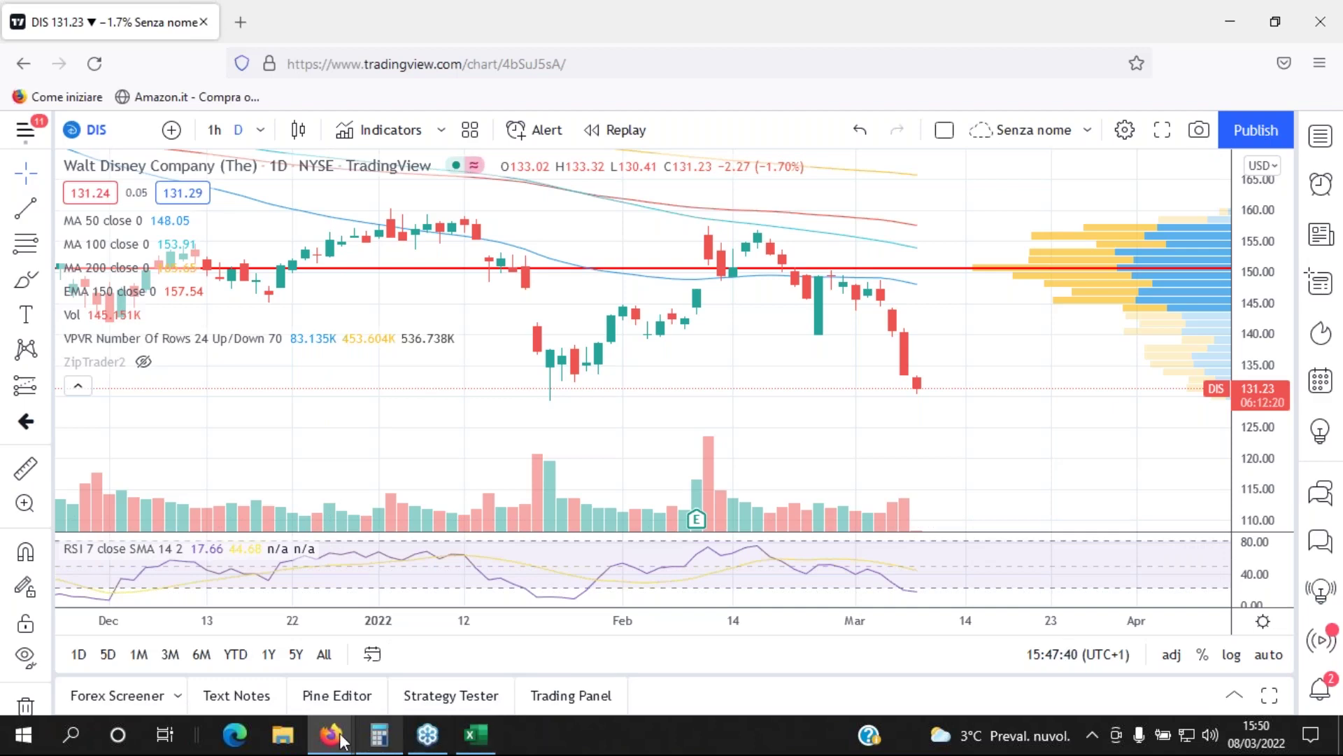
- Return to the Istituto site window, go back to the article list and open the Rimbalzo post published 24/02/2022
mouse_move(321, 740)
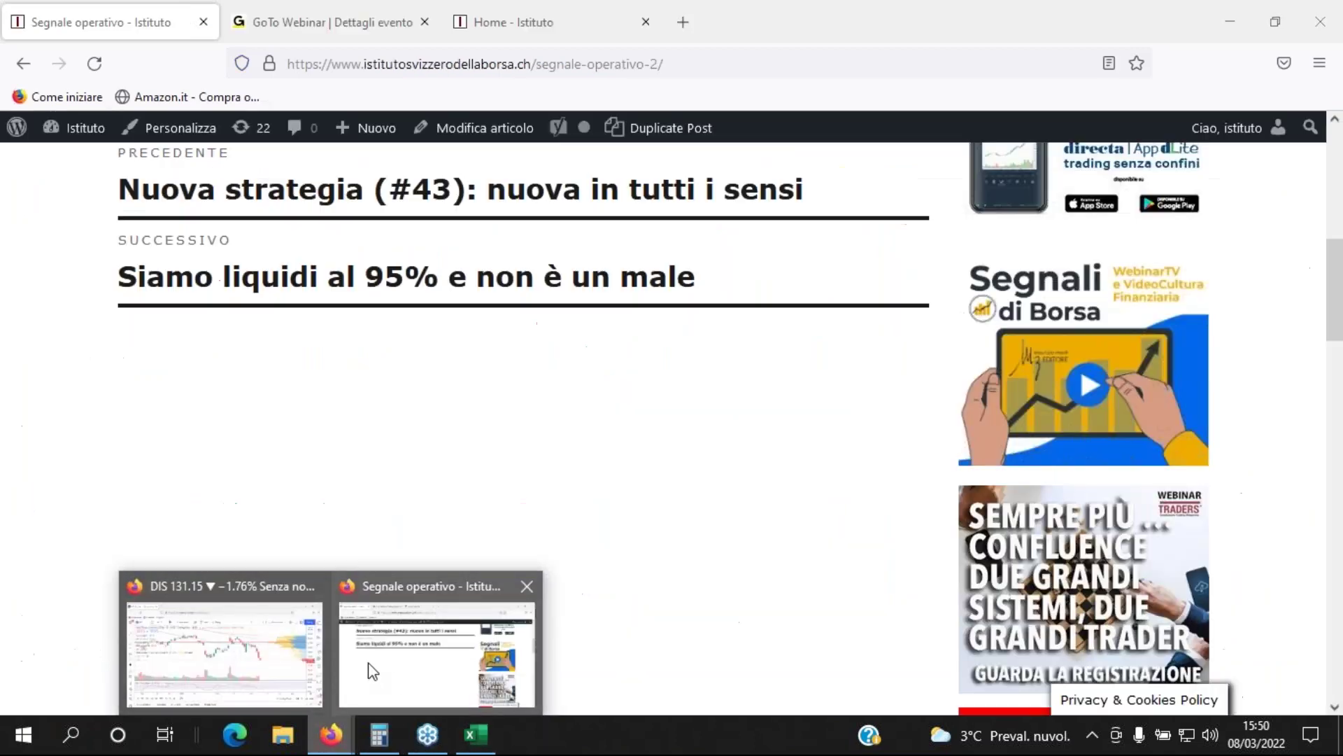
click(366, 665)
scroll(290, 175, up, 4)
click(23, 63)
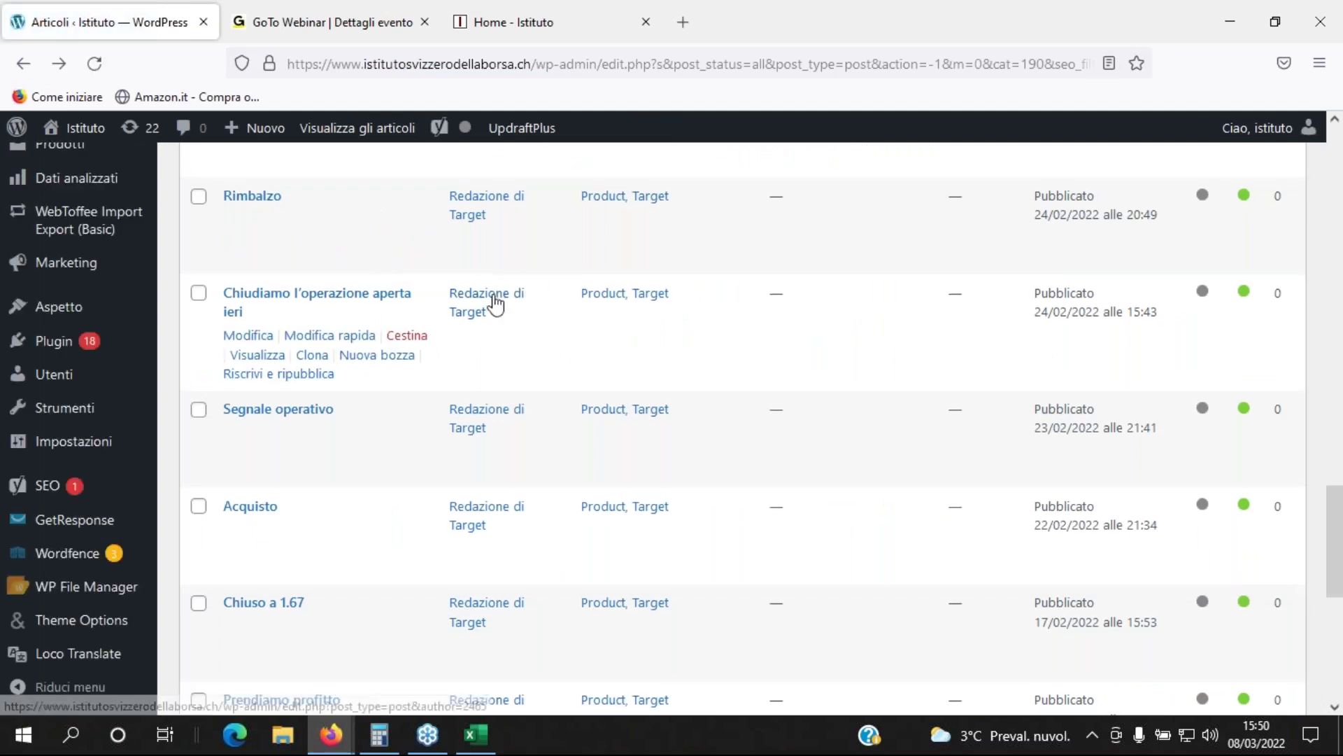
scroll(495, 302, up, 5)
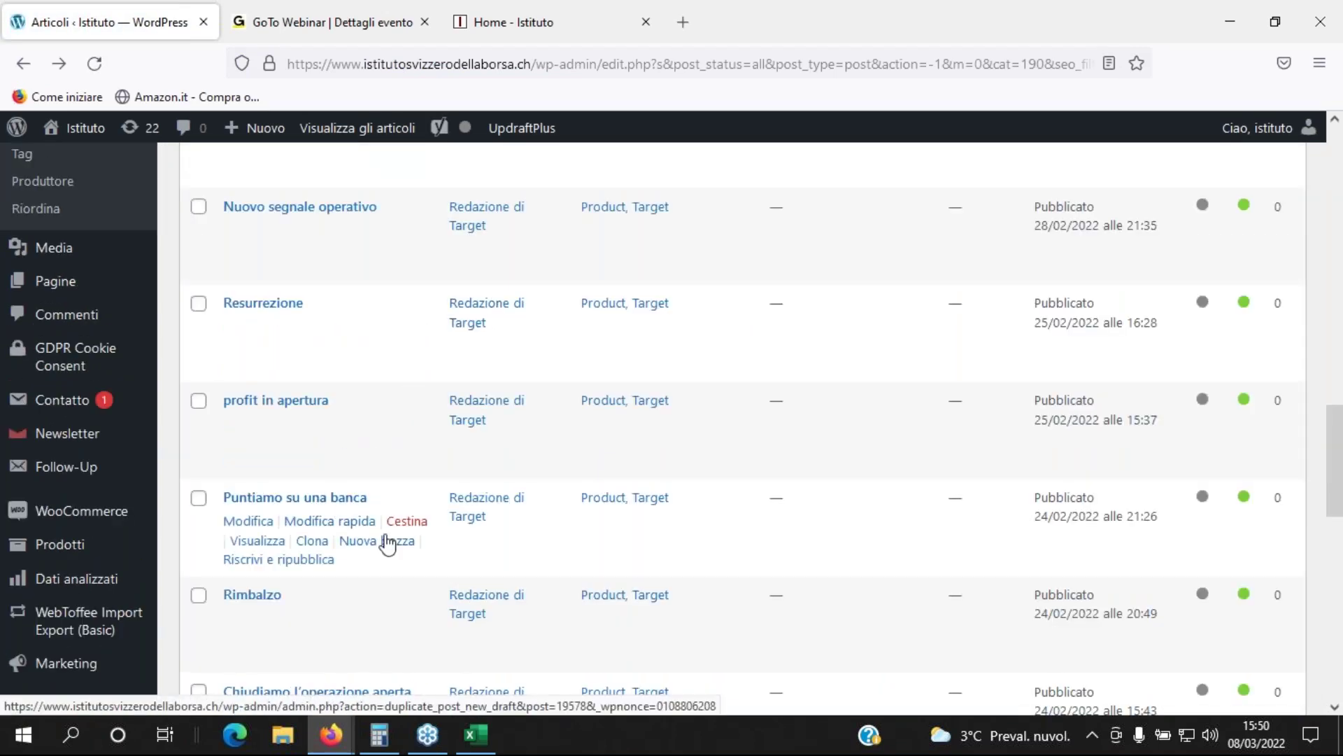
scroll(385, 532, down, 3)
click(267, 439)
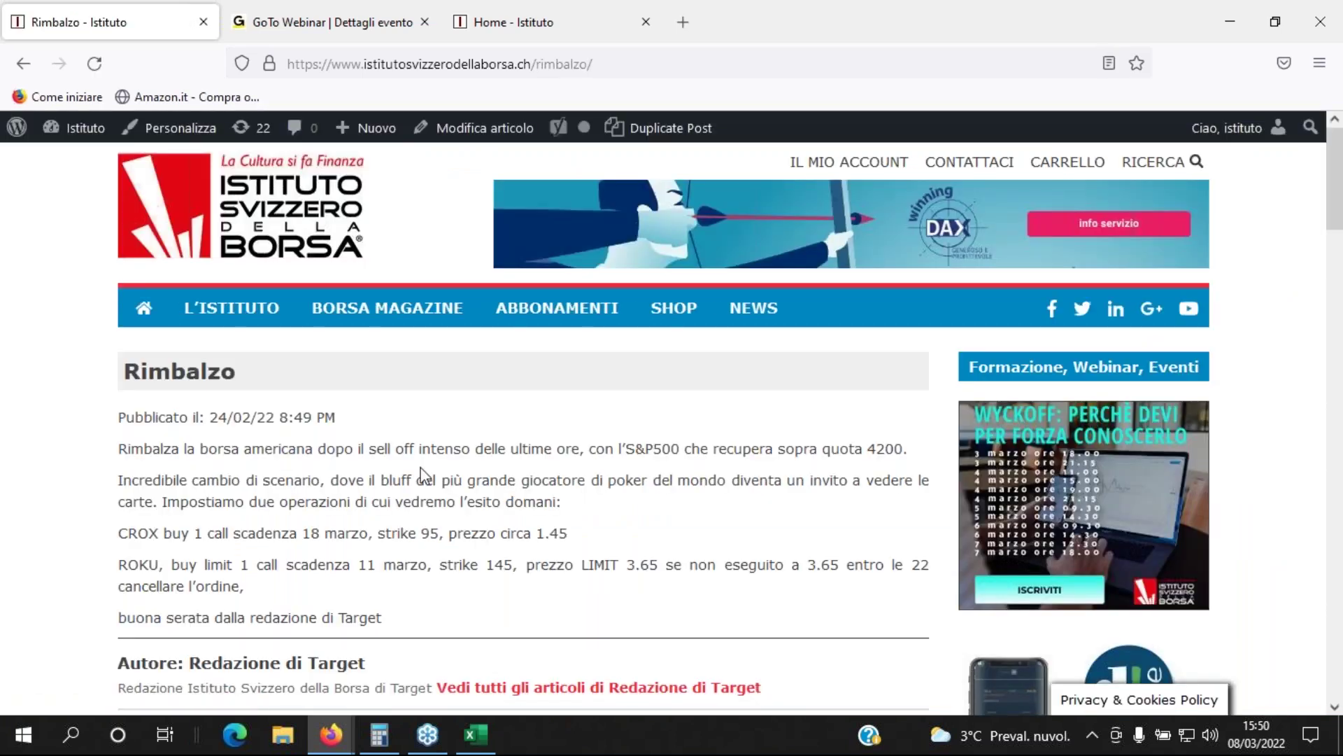
- Read the Rimbalzo post, highlighting the CROX buy call line and reviewing the ROKU order below it
scroll(413, 468, down, 1)
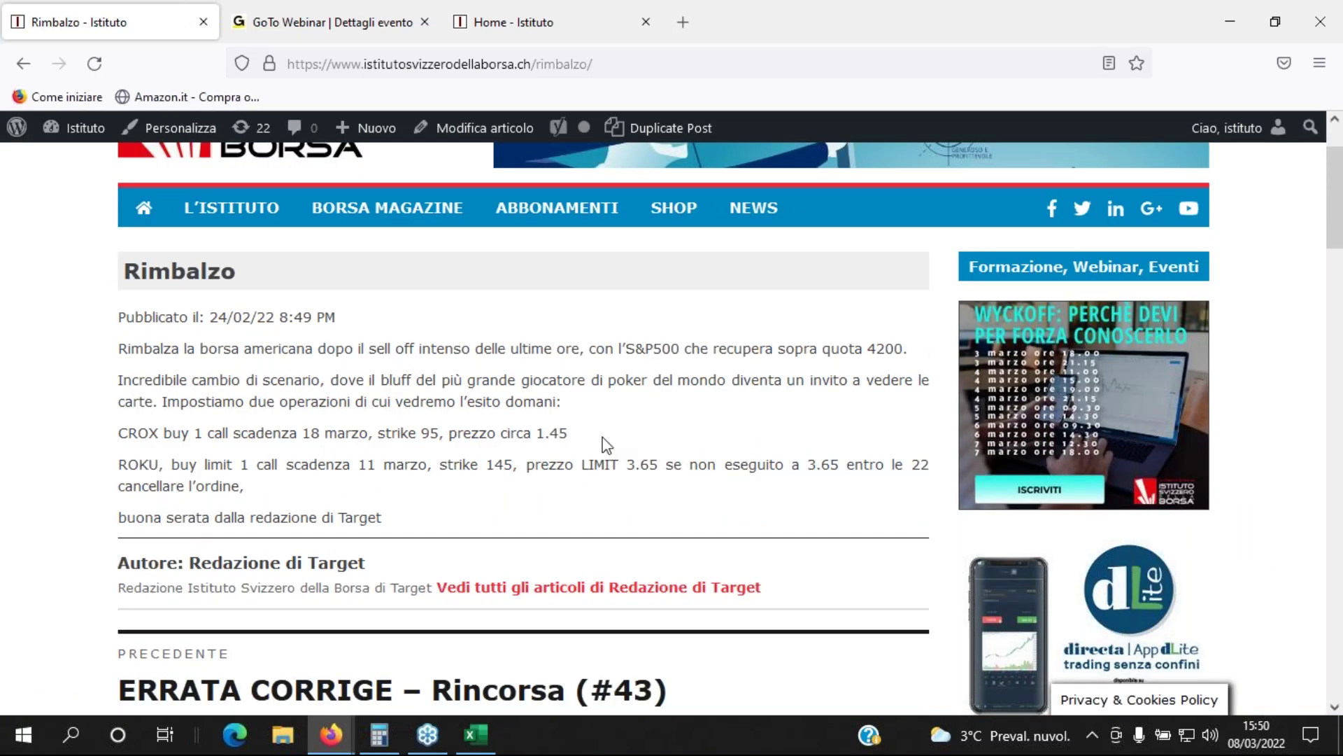
drag(598, 430, 110, 439)
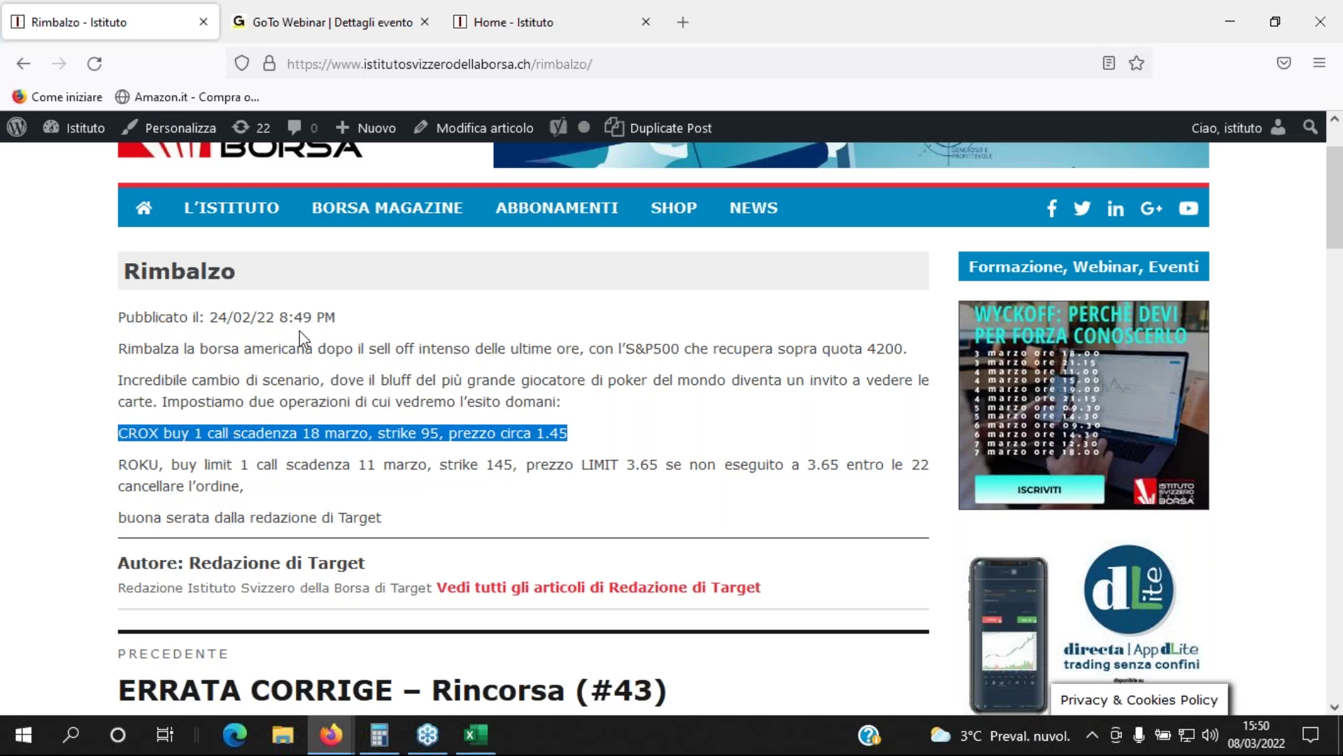
scroll(303, 339, down, 1)
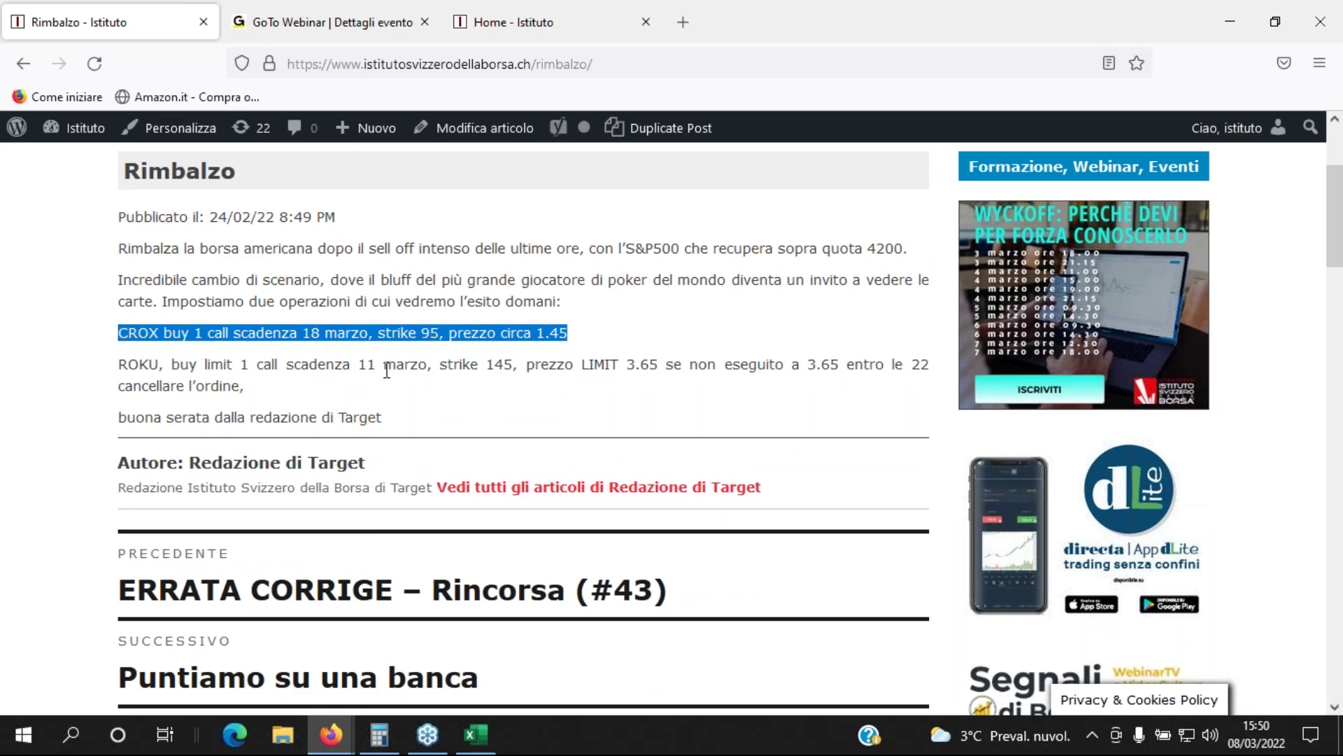
scroll(384, 369, down, 2)
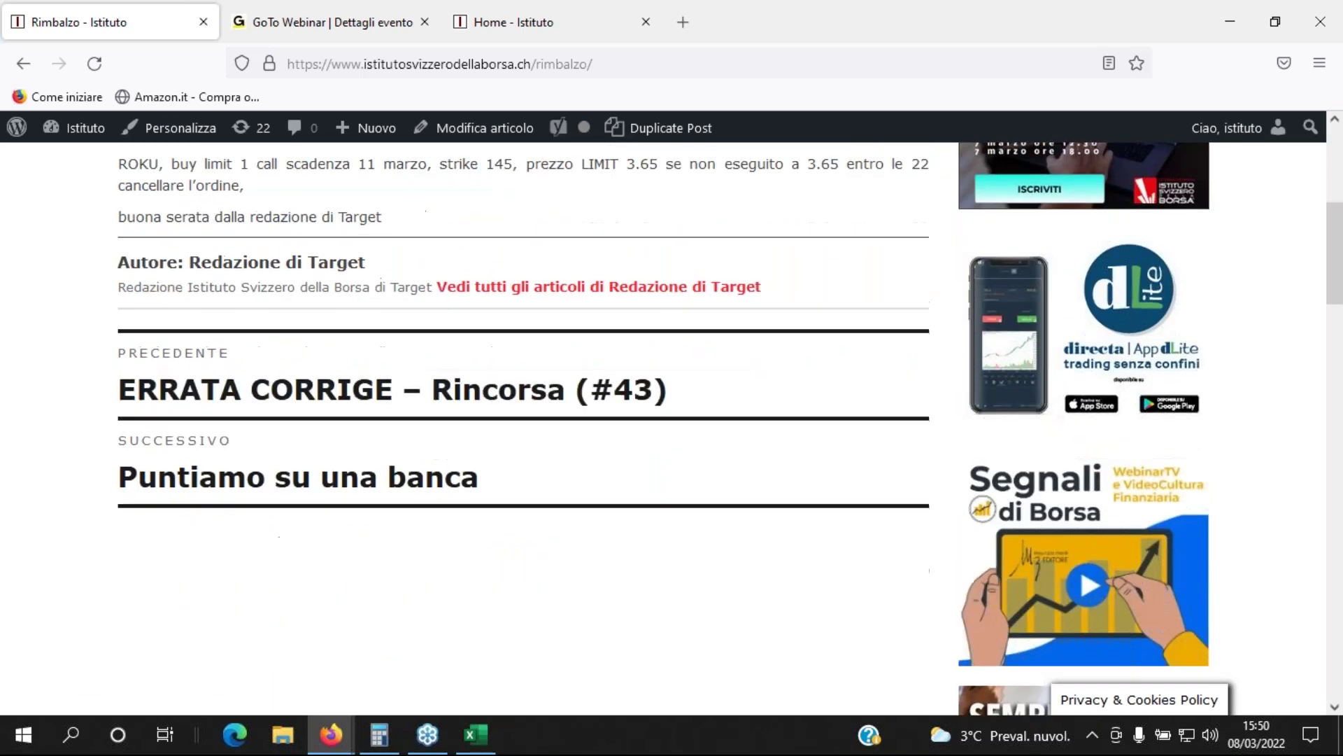
scroll(385, 389, up, 1)
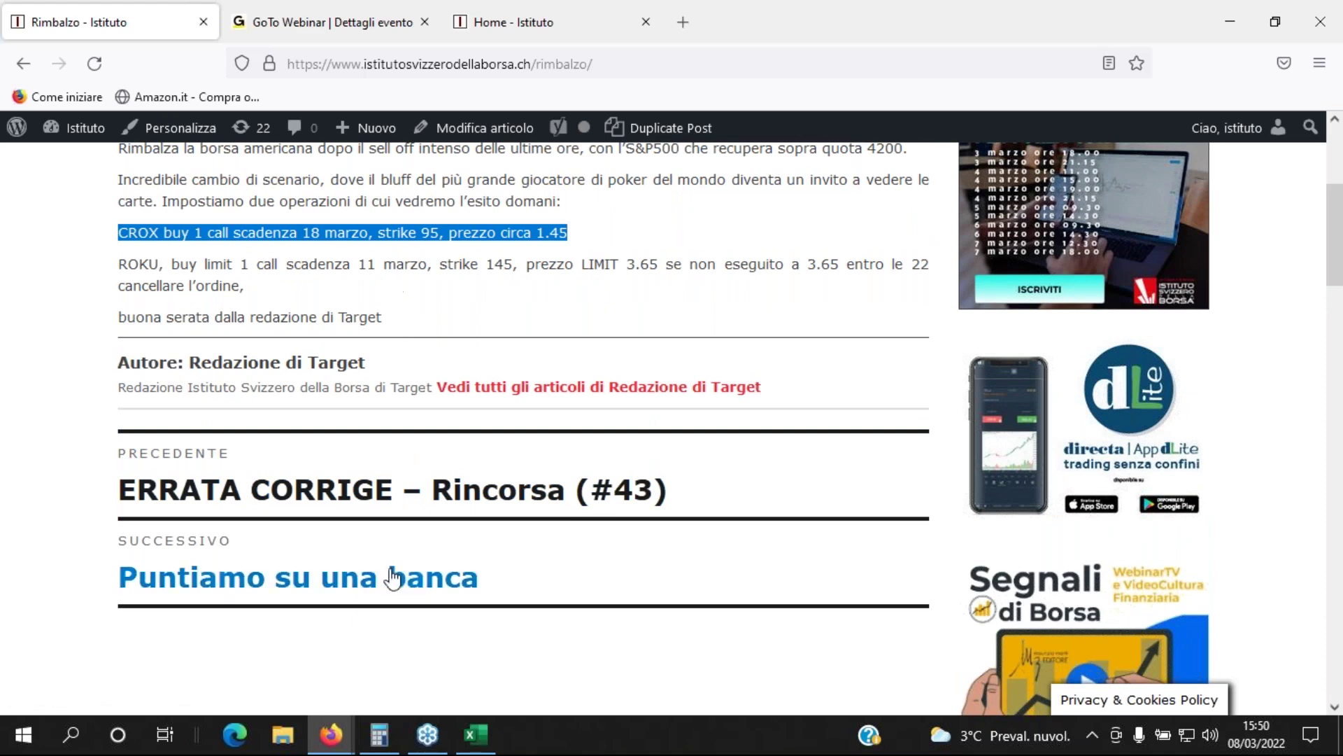
- Switch to the TradingView window and load the NASDAQ chart for CROX, Crocs, Inc
mouse_move(327, 736)
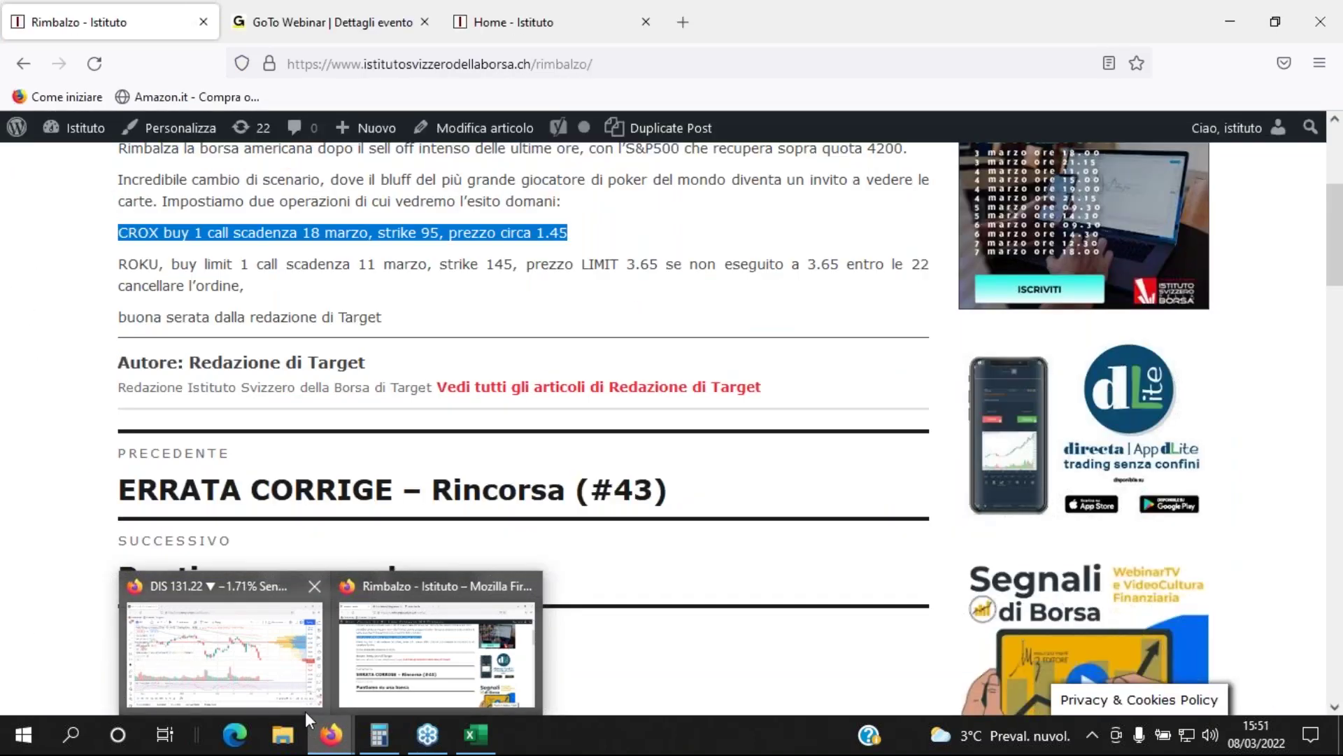
click(305, 711)
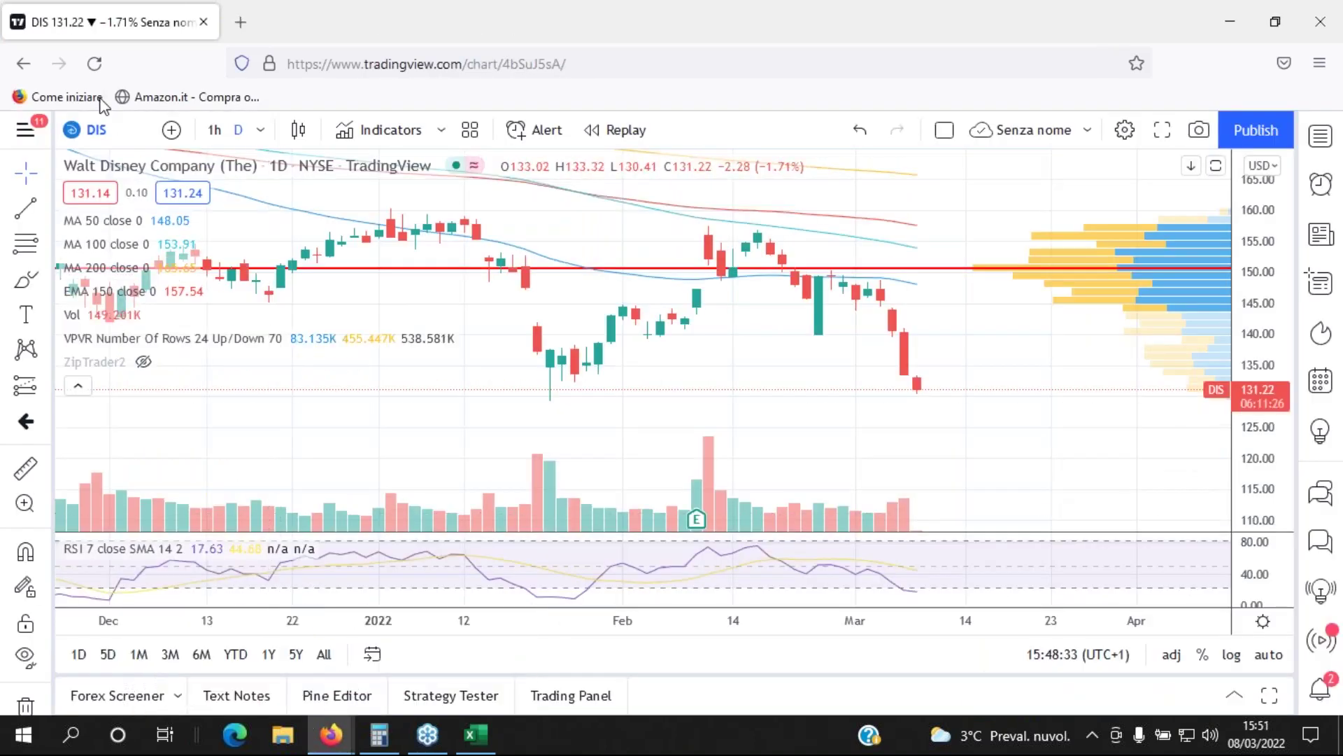
click(107, 126)
text(cor)
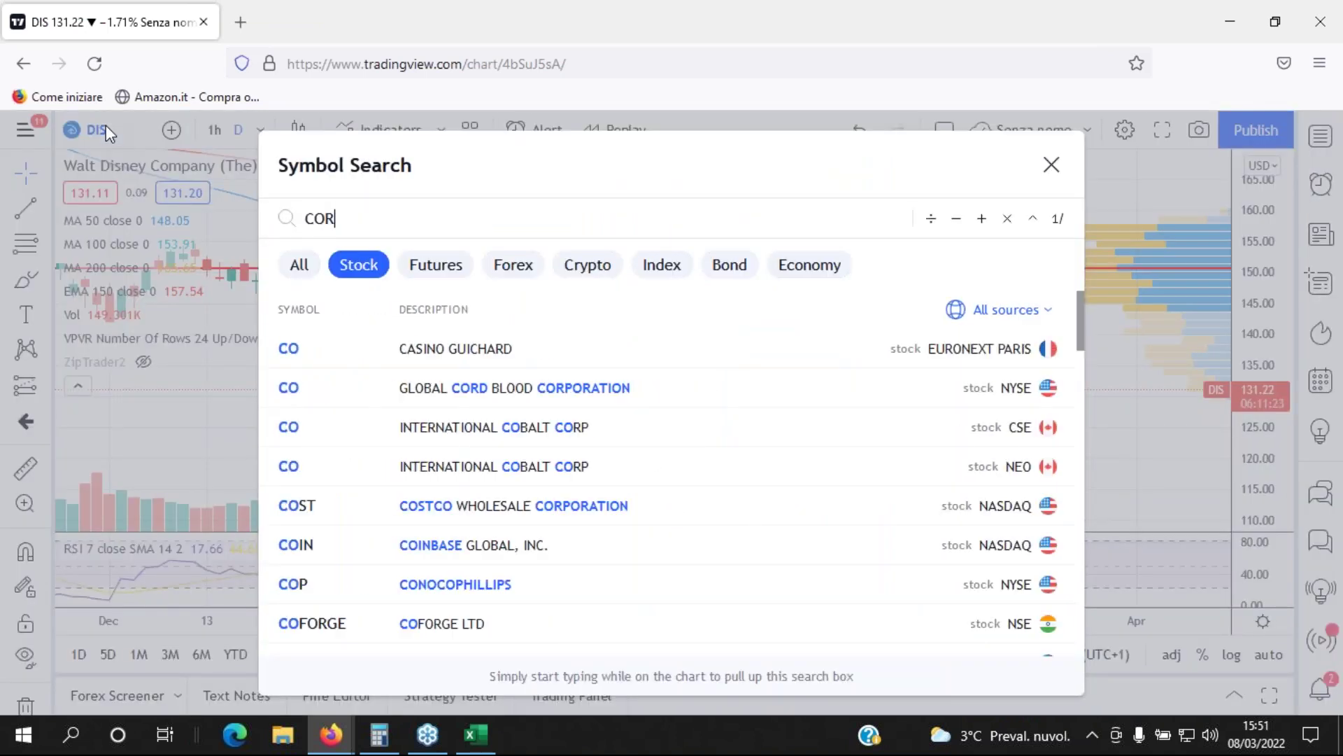
key(BackSpace)
key(BackSpace)
text(ROX)
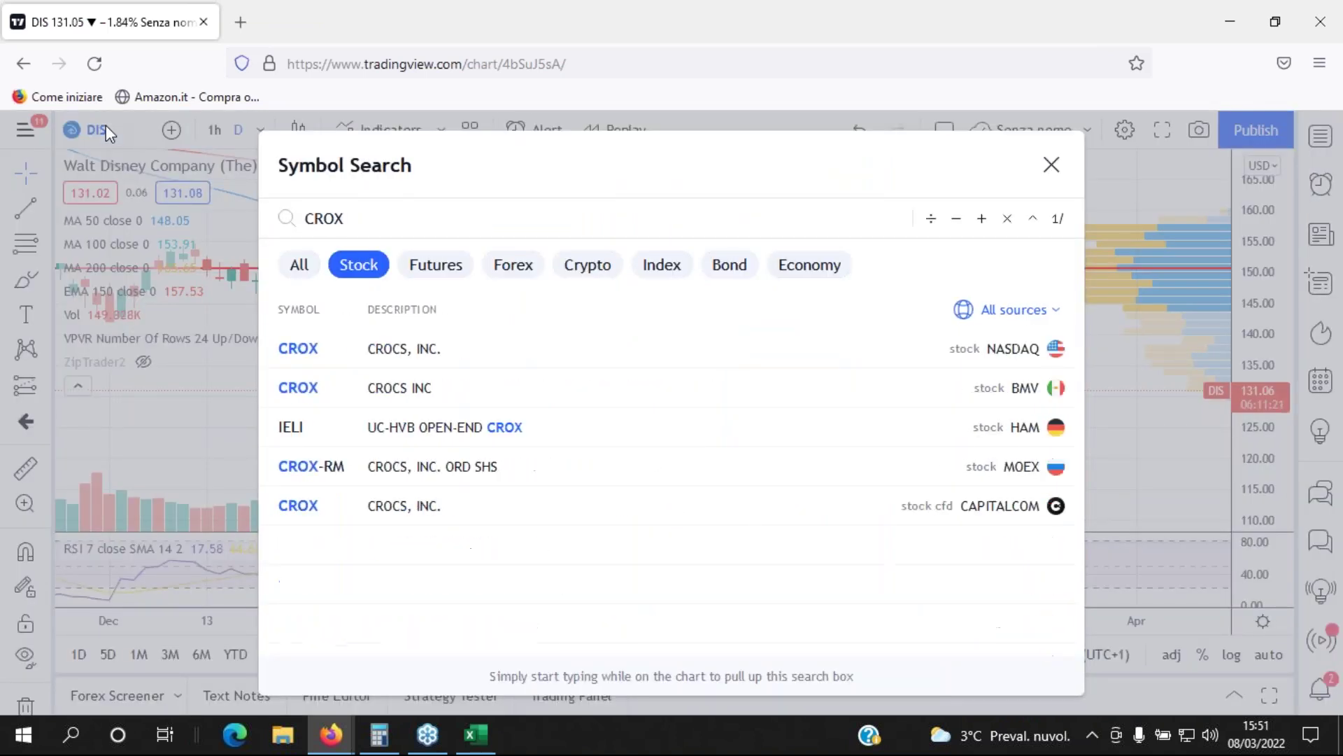
click(292, 351)
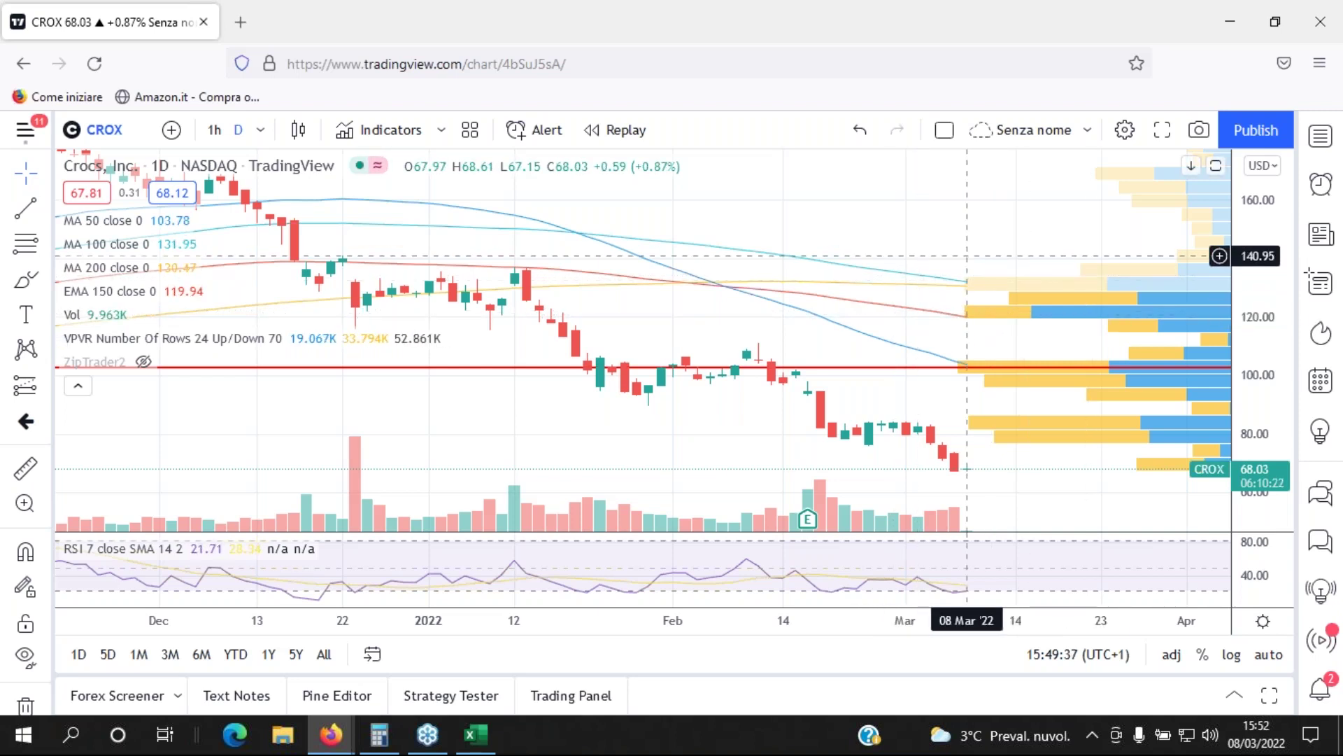
drag(967, 255, 963, 237)
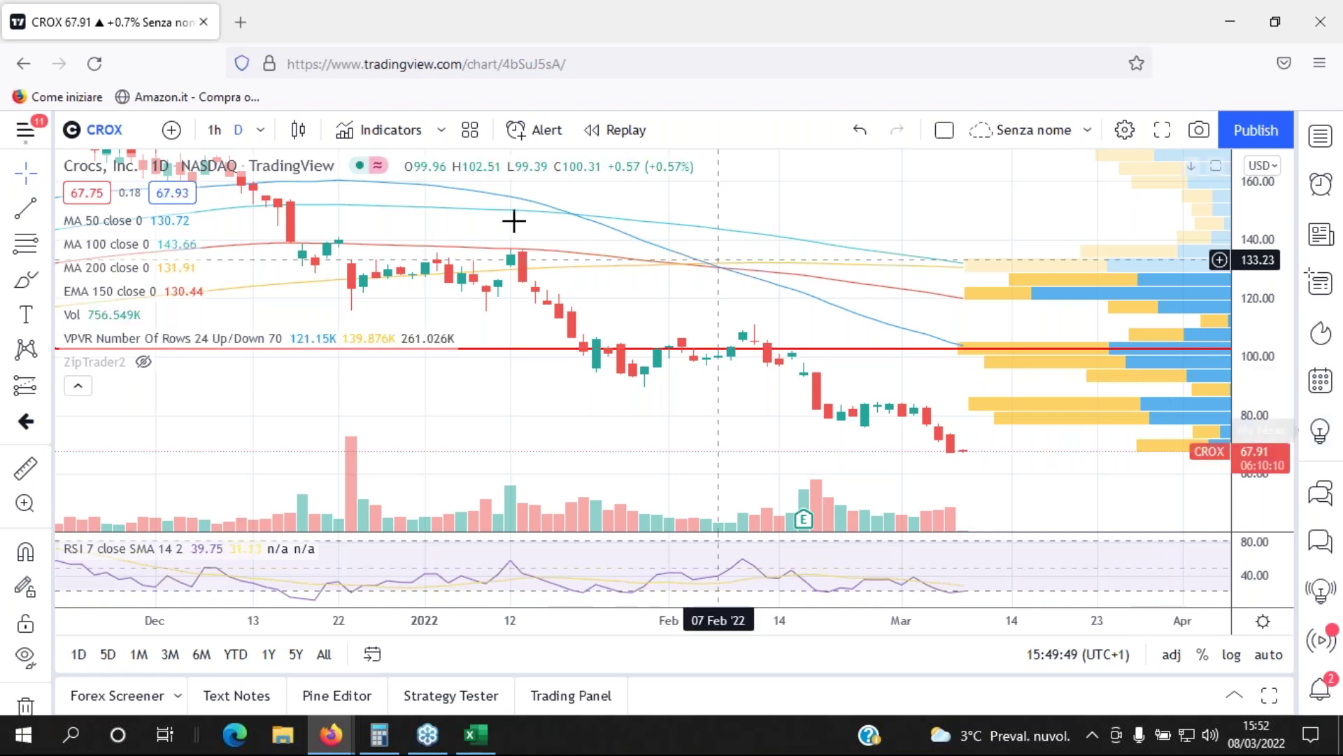
- Load the NYSE chart for APO, Apollo Global Management, Inc. (New)
click(112, 130)
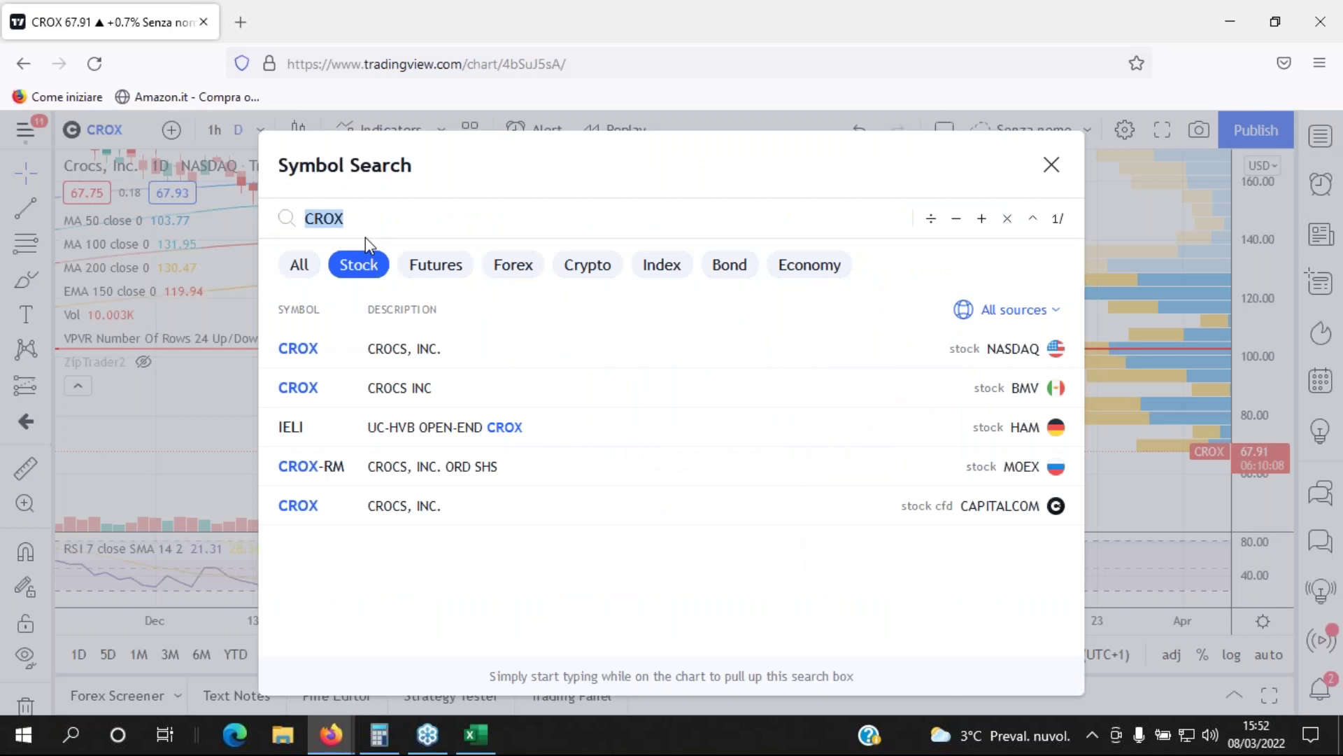
text(APO)
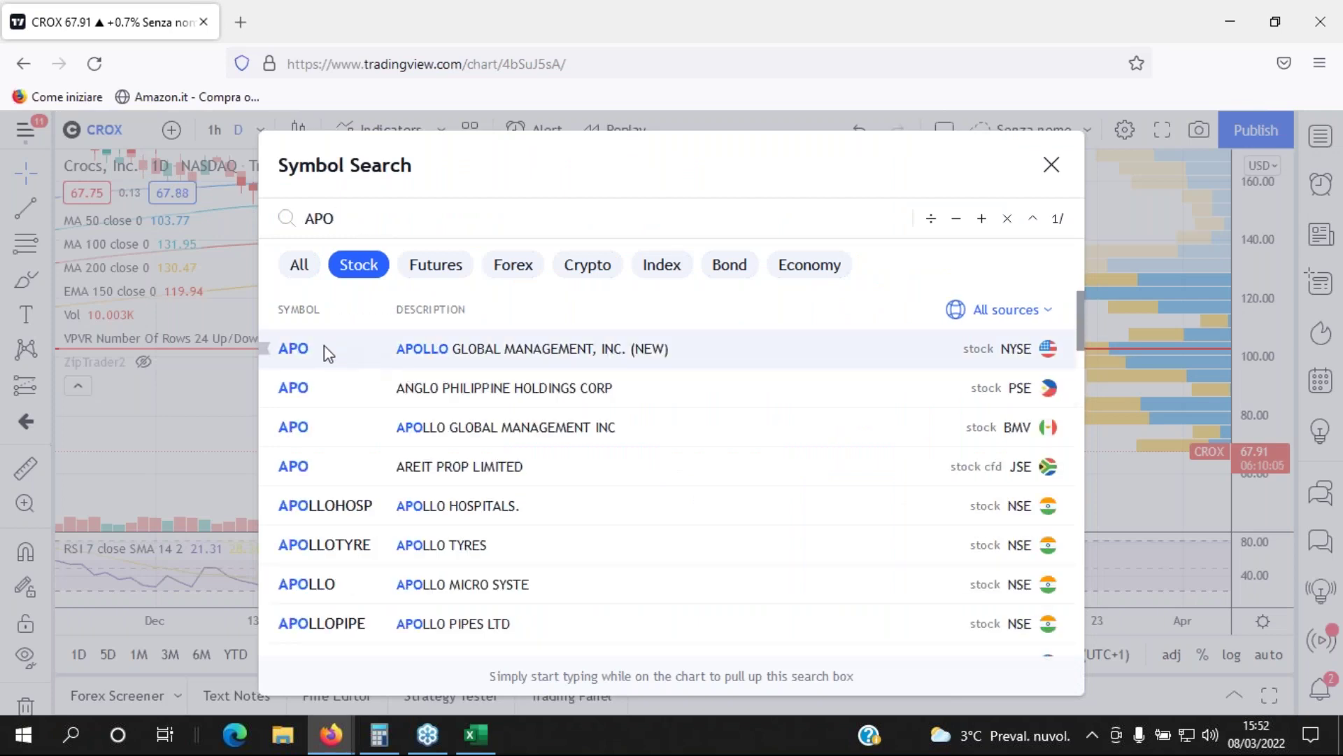
click(325, 345)
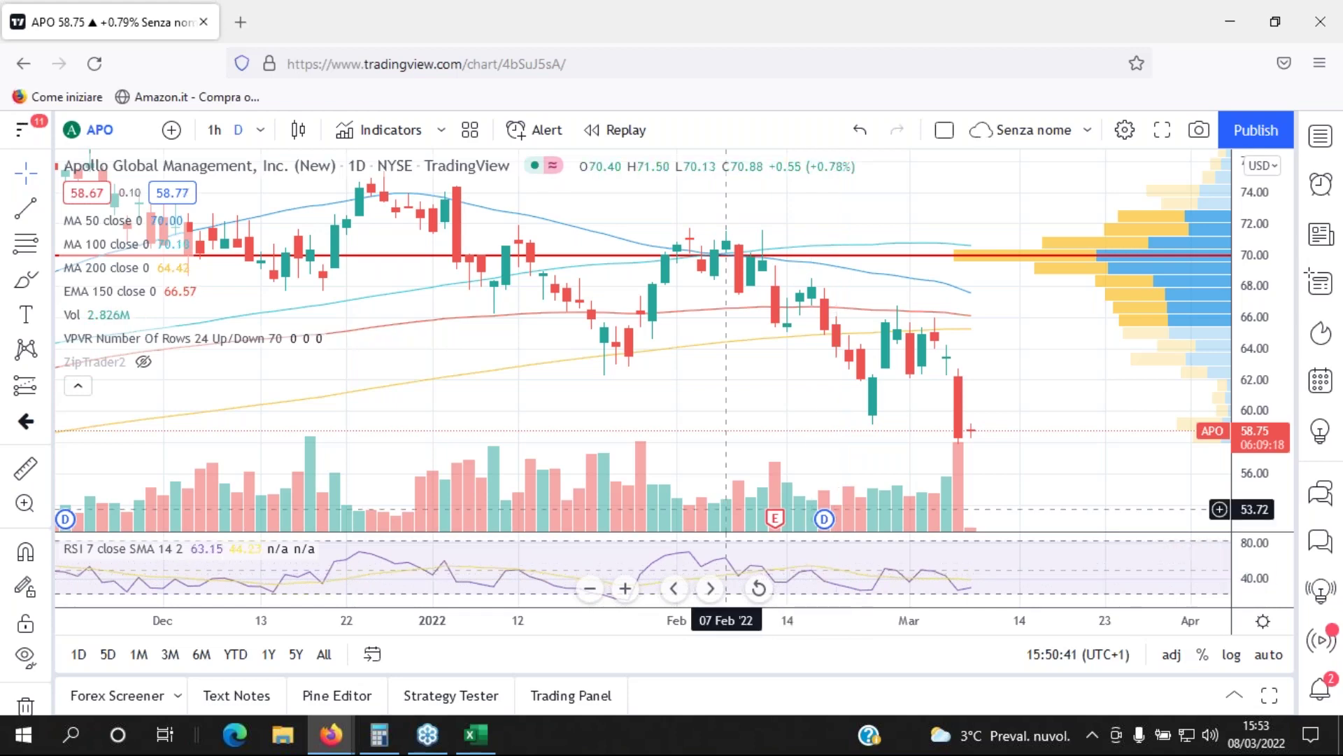
- Load the NYSE chart for BAC, Bank of America Corporation
click(105, 130)
text(BAC)
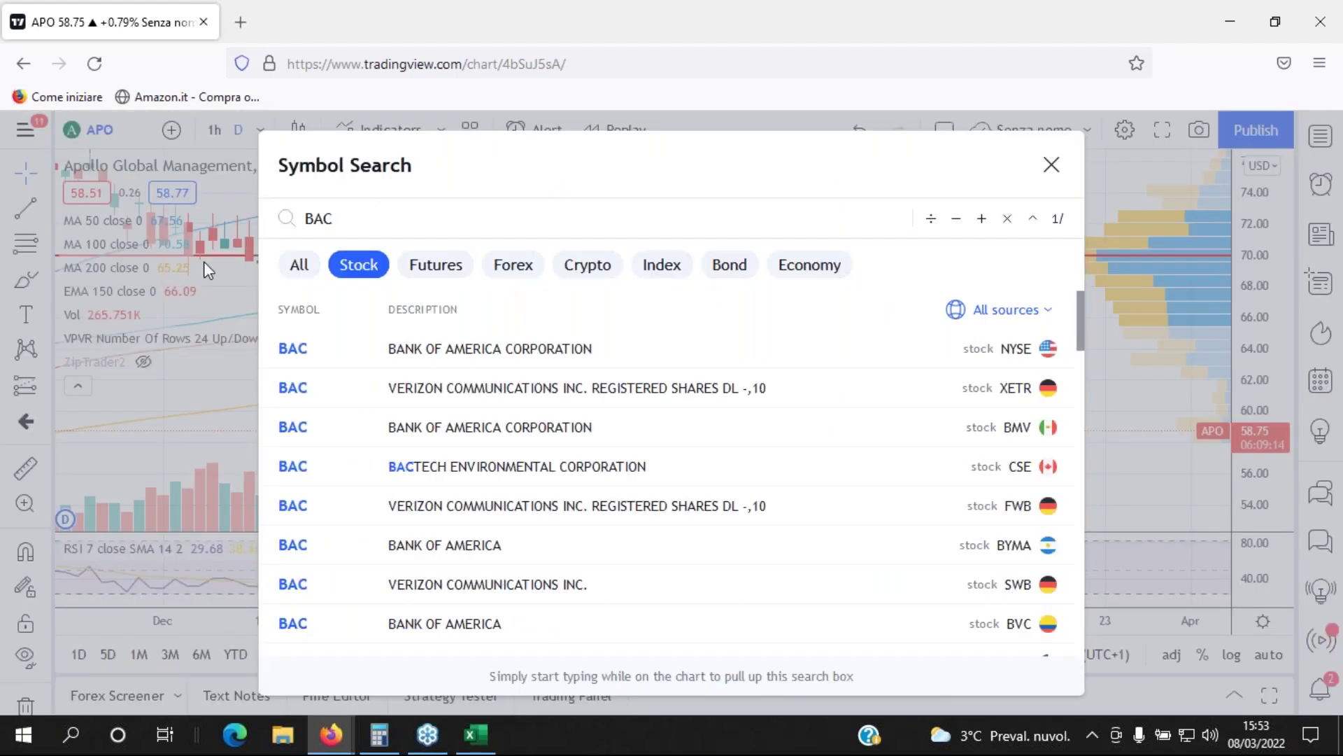
click(400, 358)
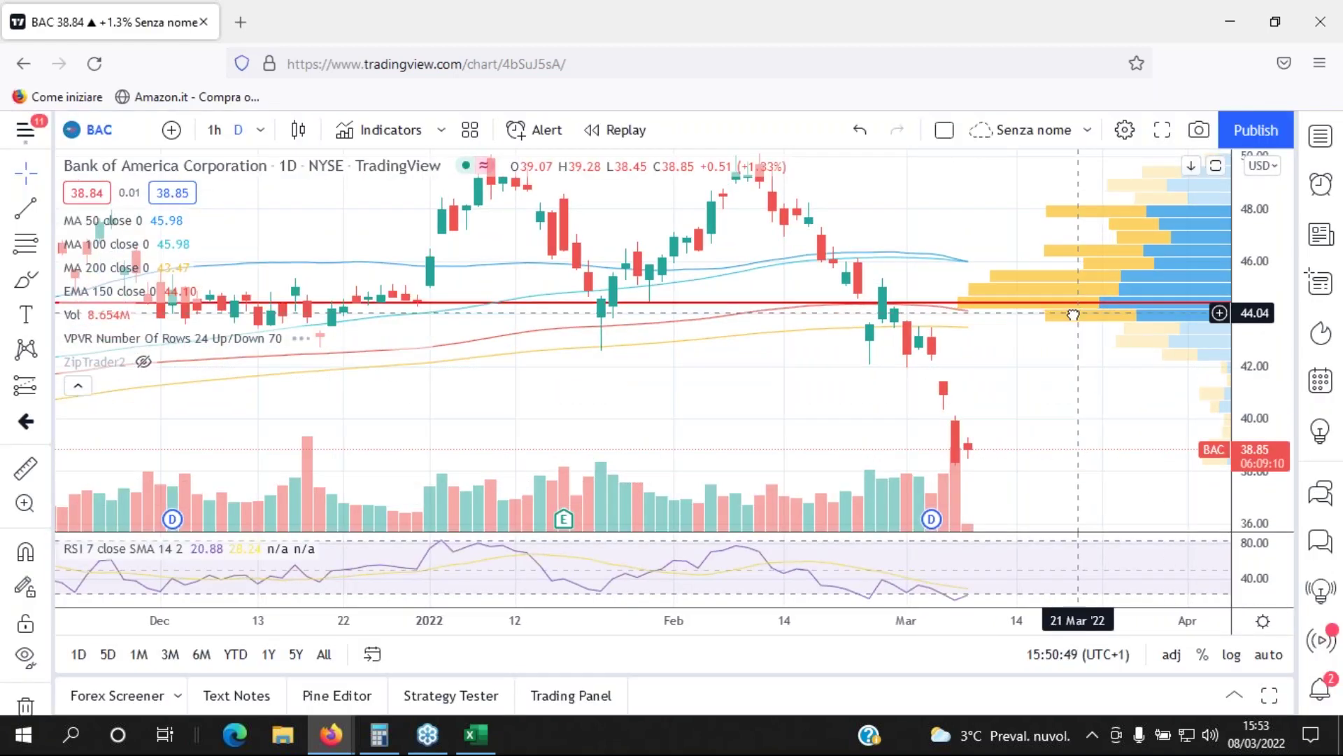
drag(1069, 340, 1067, 340)
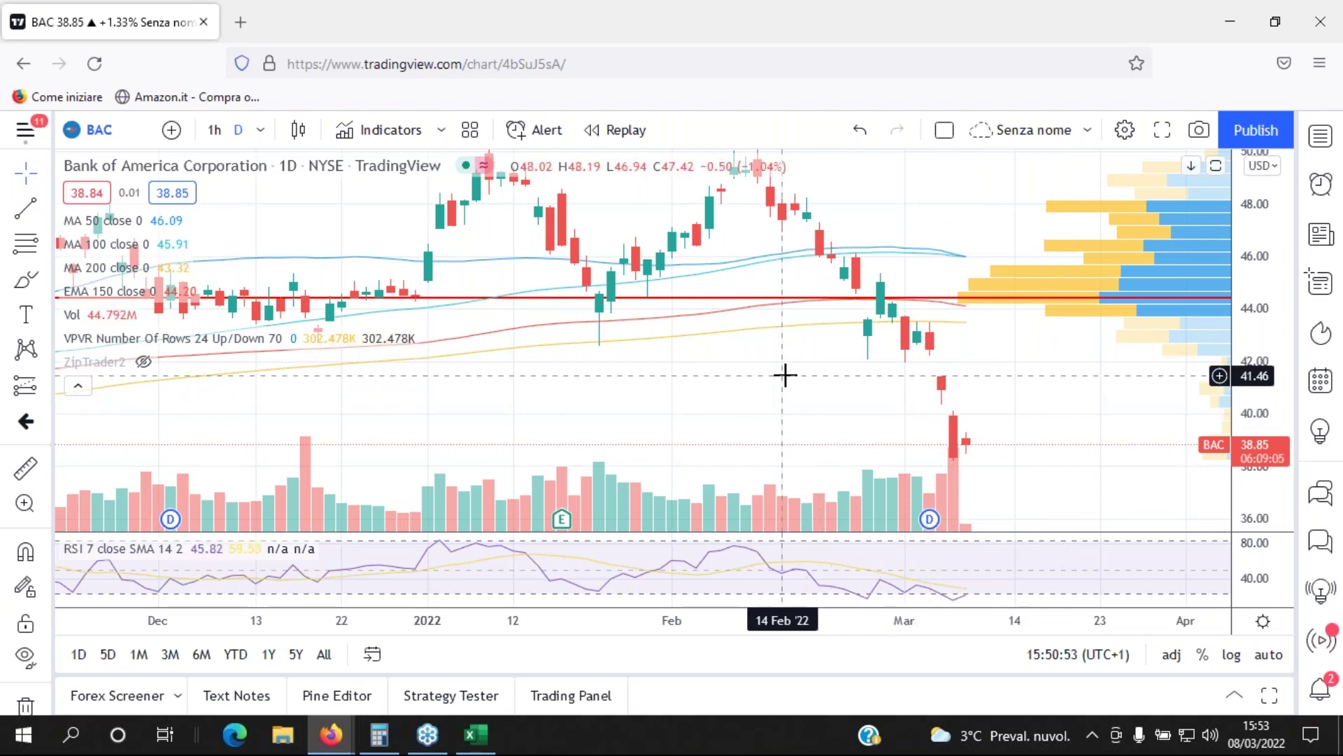
- Examine the BAC daily price action from mid-February into March 2022, resetting the price scale to its automatic fit
scroll(818, 378, left, 1)
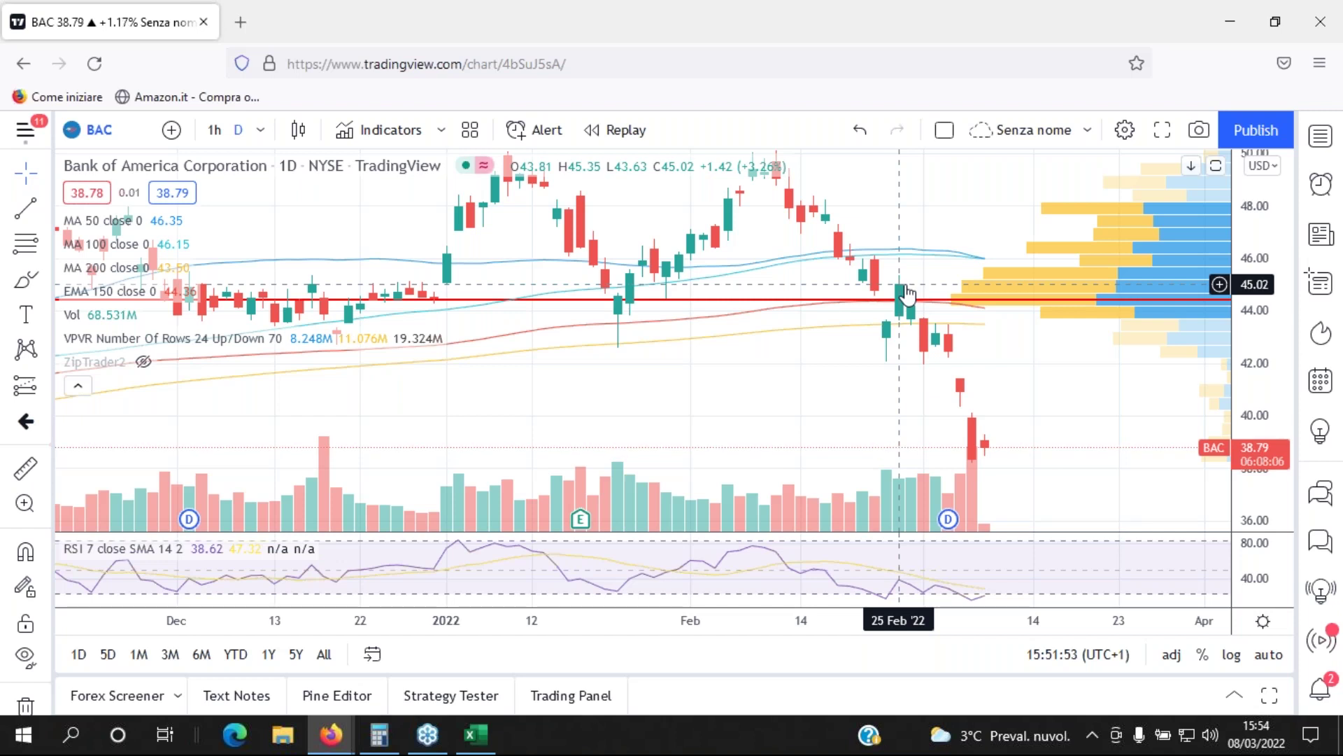
drag(833, 371, 816, 414)
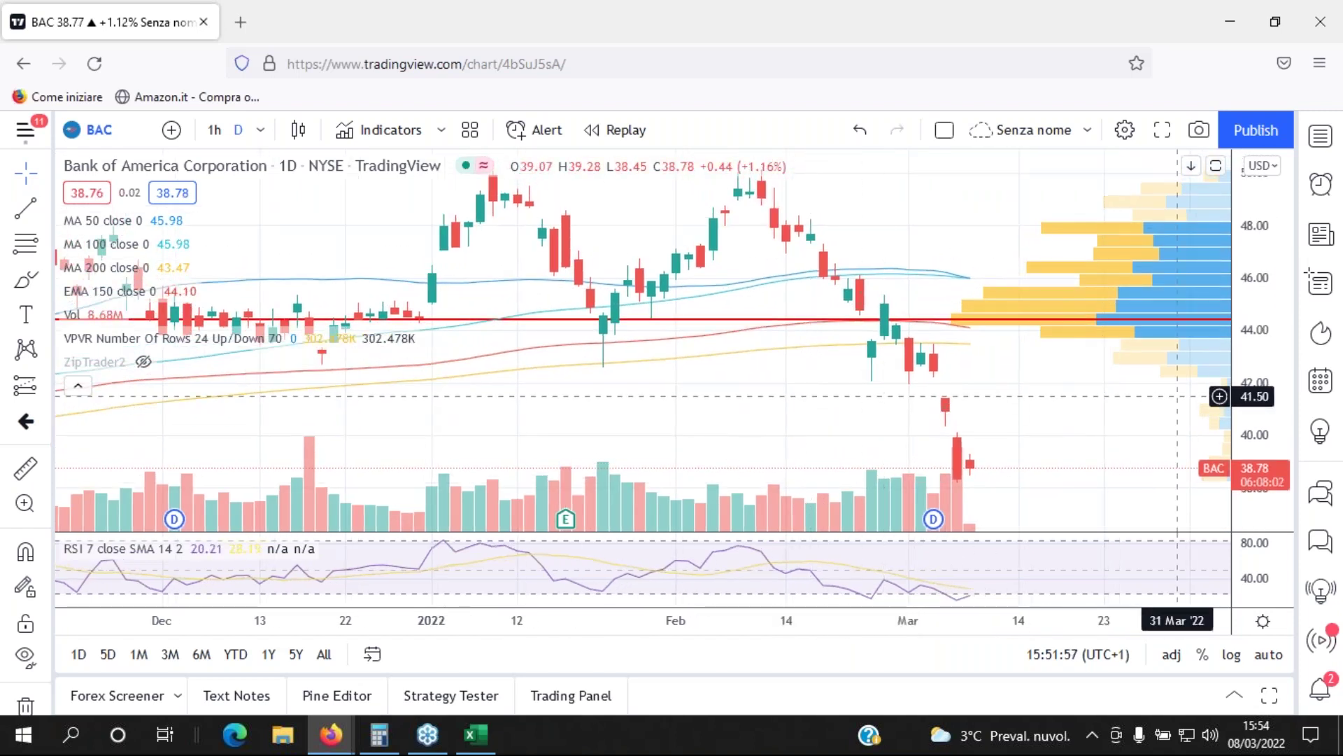
double_click(1272, 299)
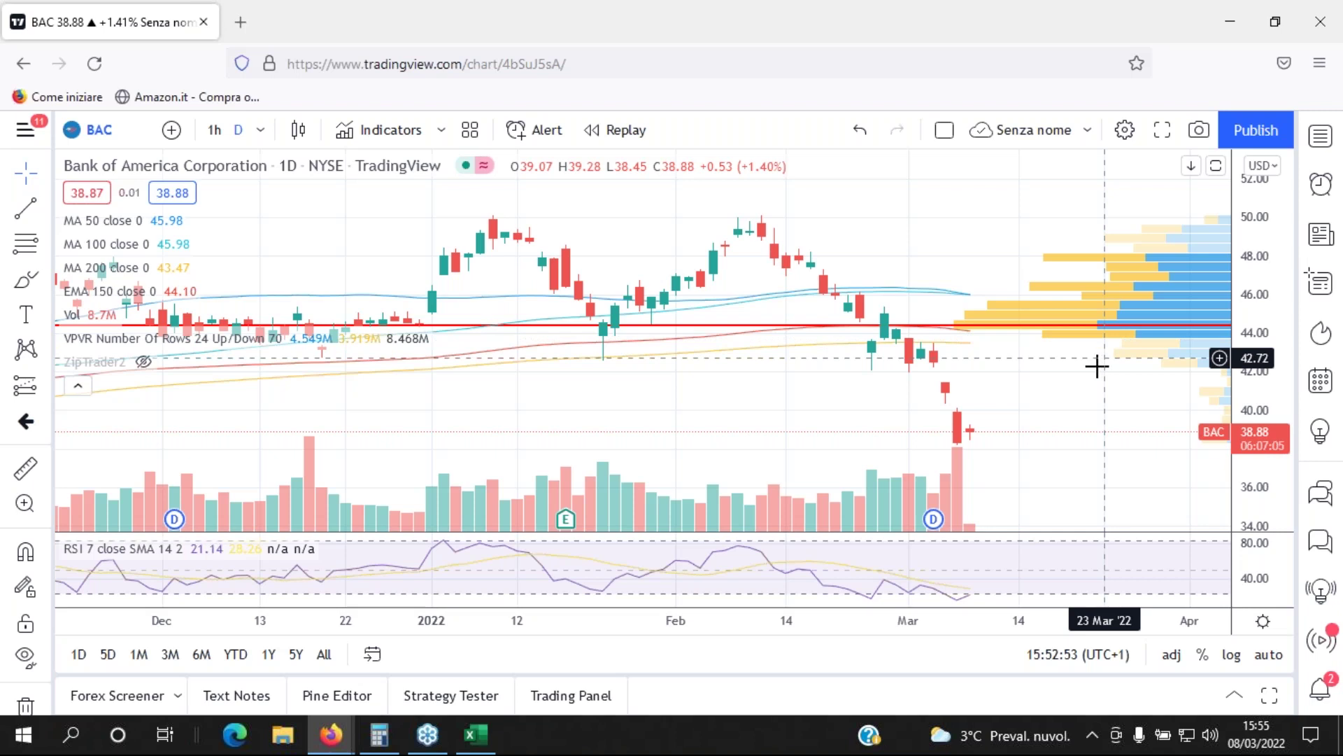
drag(1080, 358, 1065, 359)
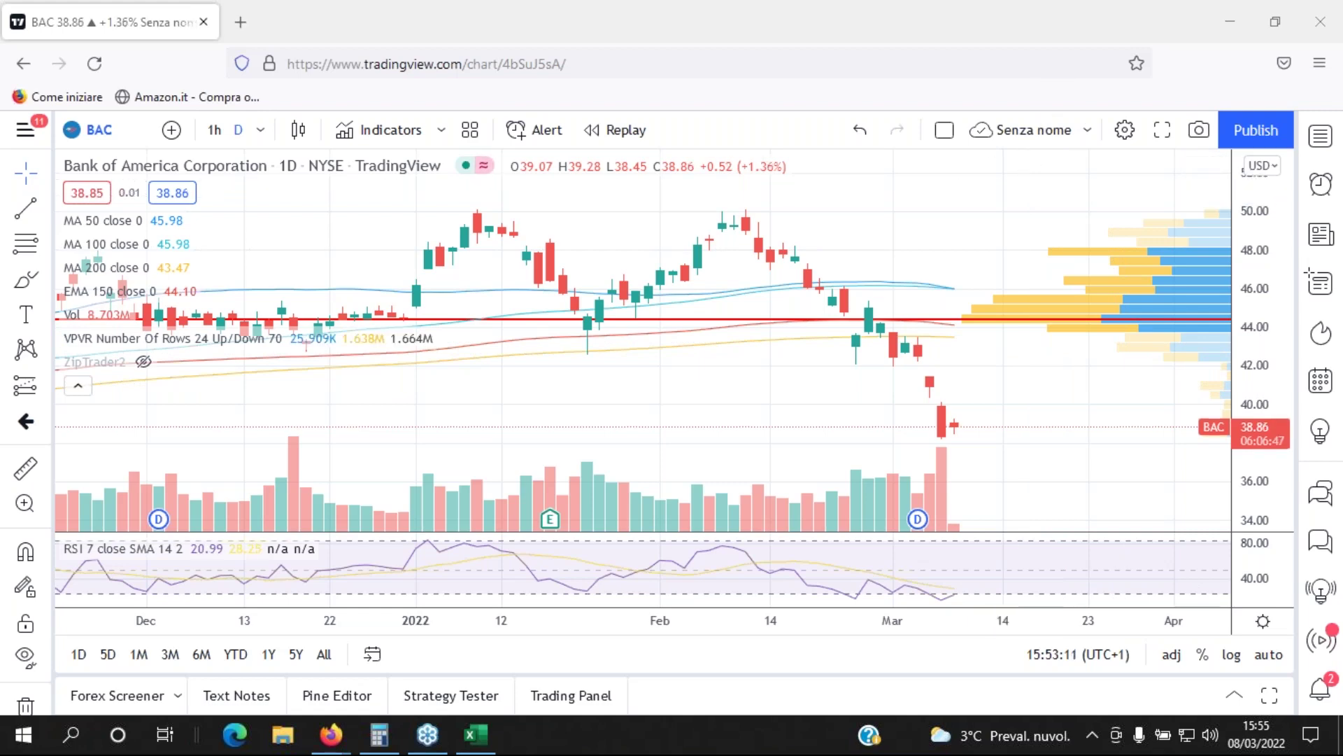
- Switch to the TARGET opzioni - management workbook in Excel and examine the trade log and its Progressivo$5000 chart
click(476, 734)
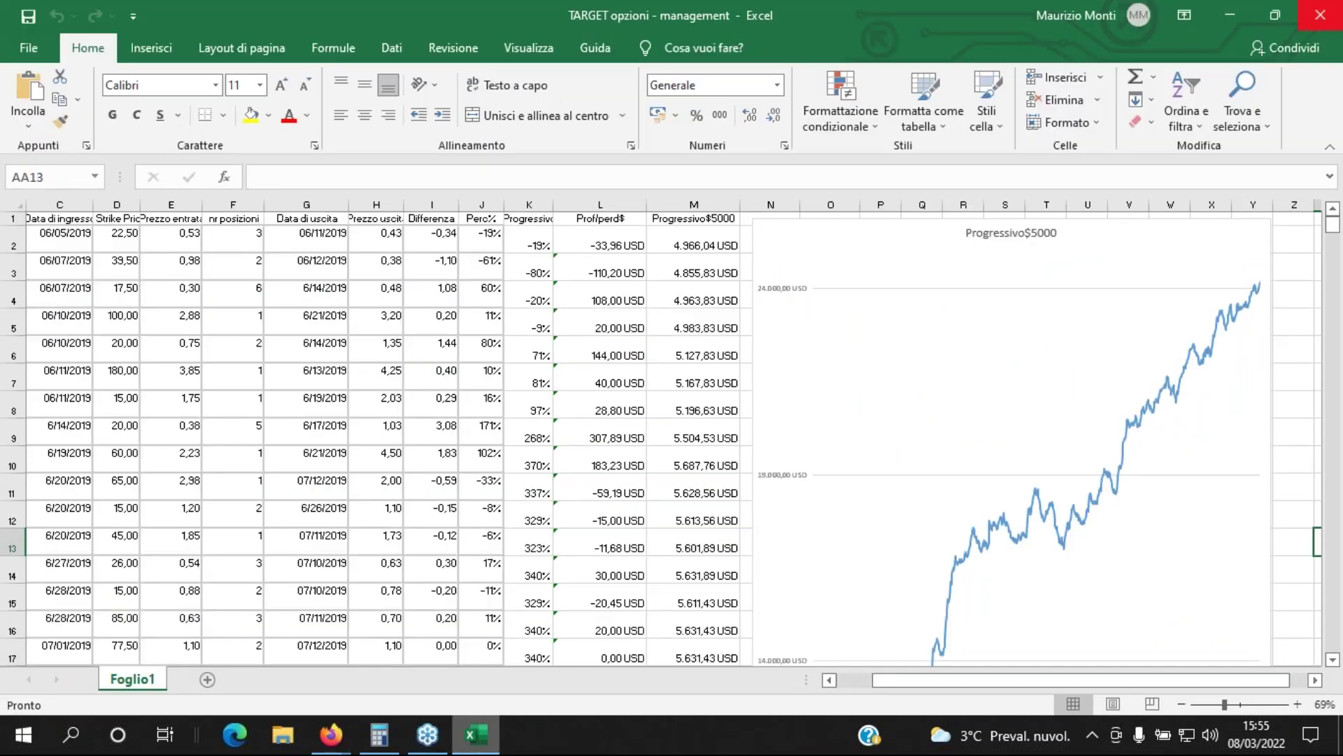
drag(897, 688, 946, 688)
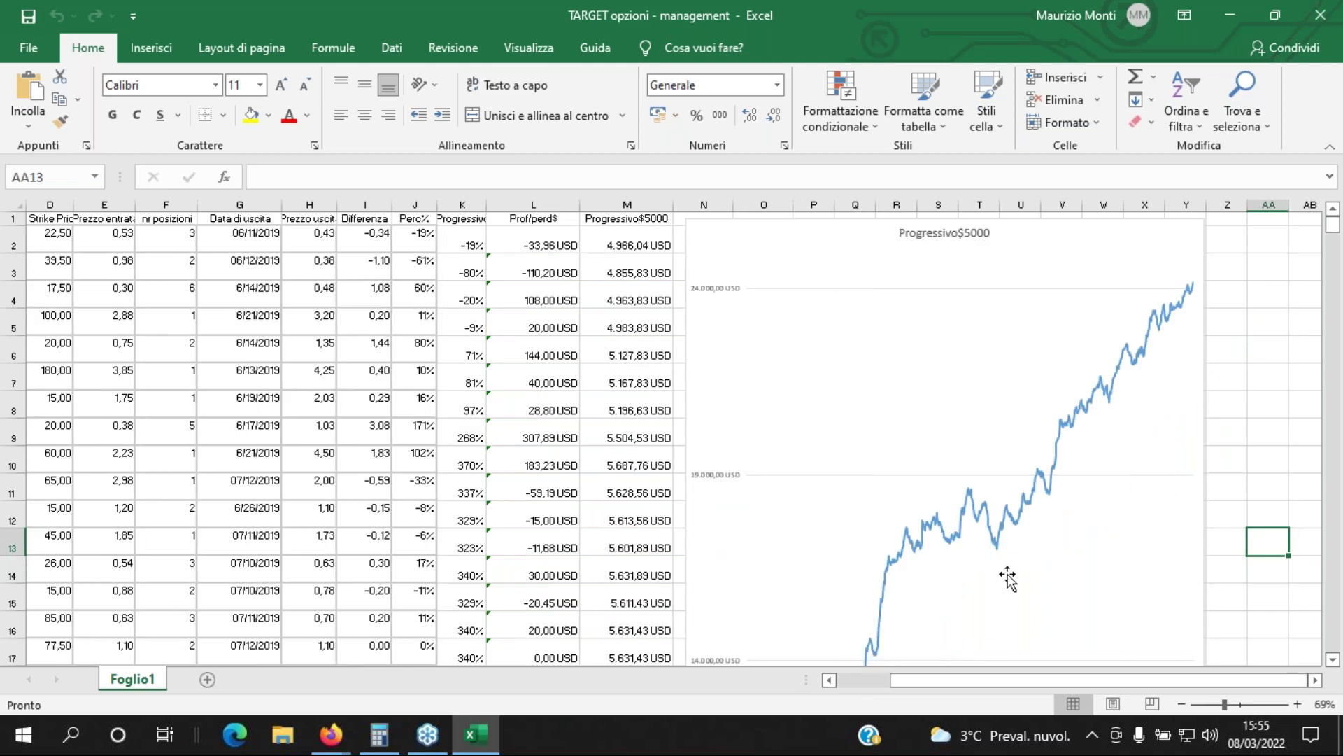
scroll(1008, 577, down, 3)
scroll(1007, 578, down, 3)
scroll(1007, 578, up, 1)
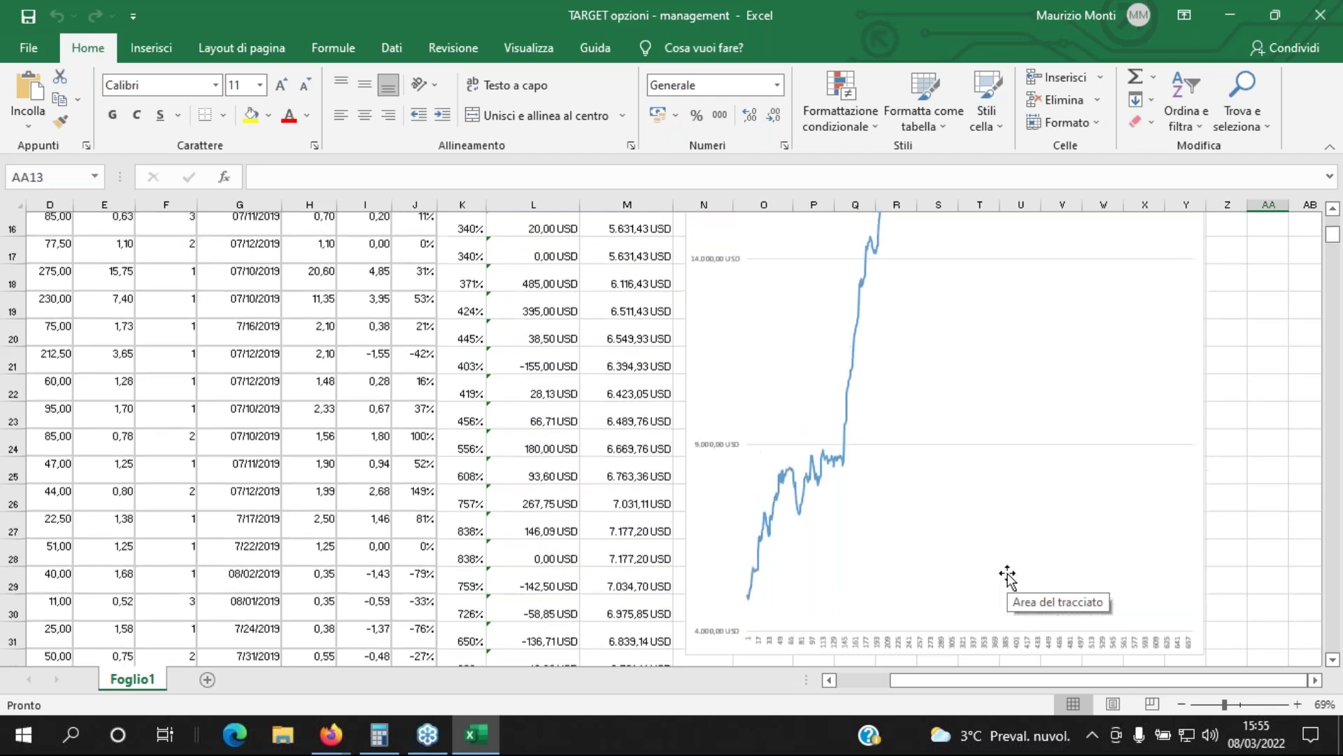
scroll(1007, 577, up, 4)
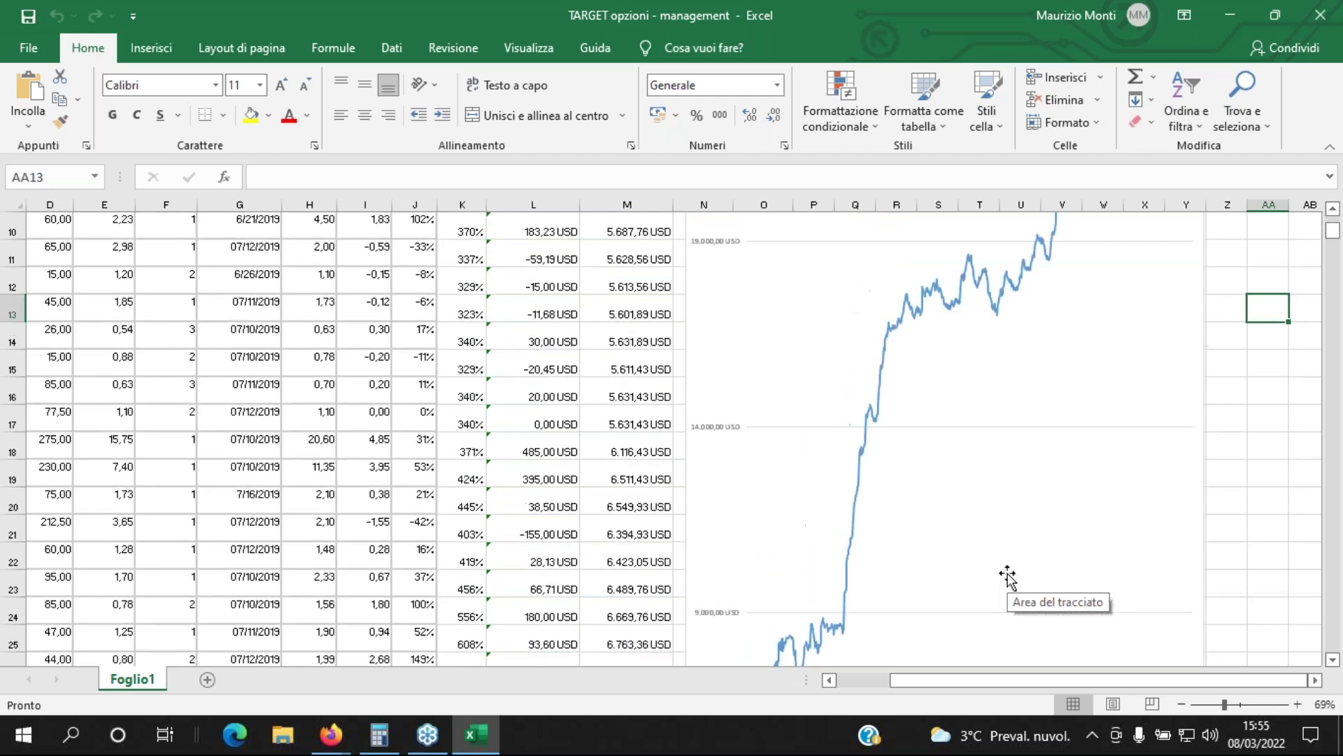
scroll(1008, 577, up, 1)
scroll(1008, 578, down, 1)
scroll(1008, 577, up, 1)
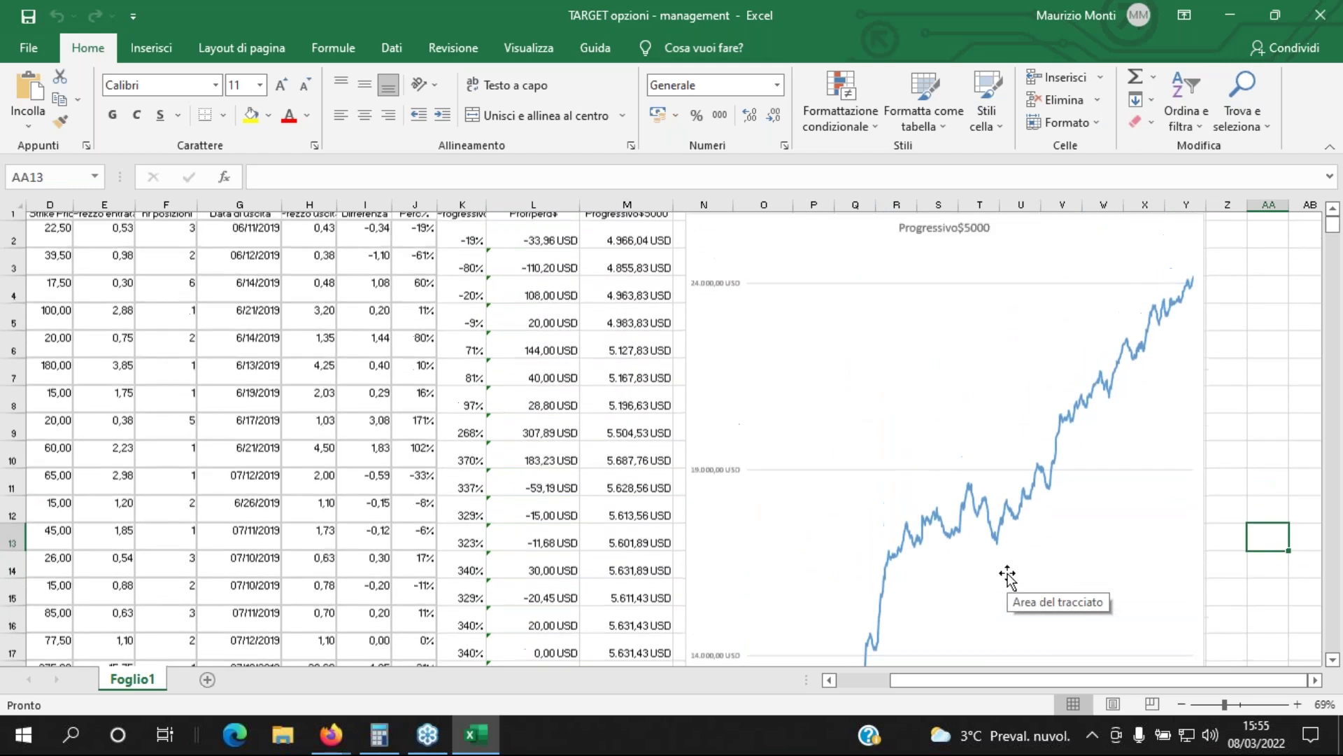
- Zoom the sheet out to 37% and widen the Progressivo$5000 chart to about column AE
drag(1217, 703, 1208, 703)
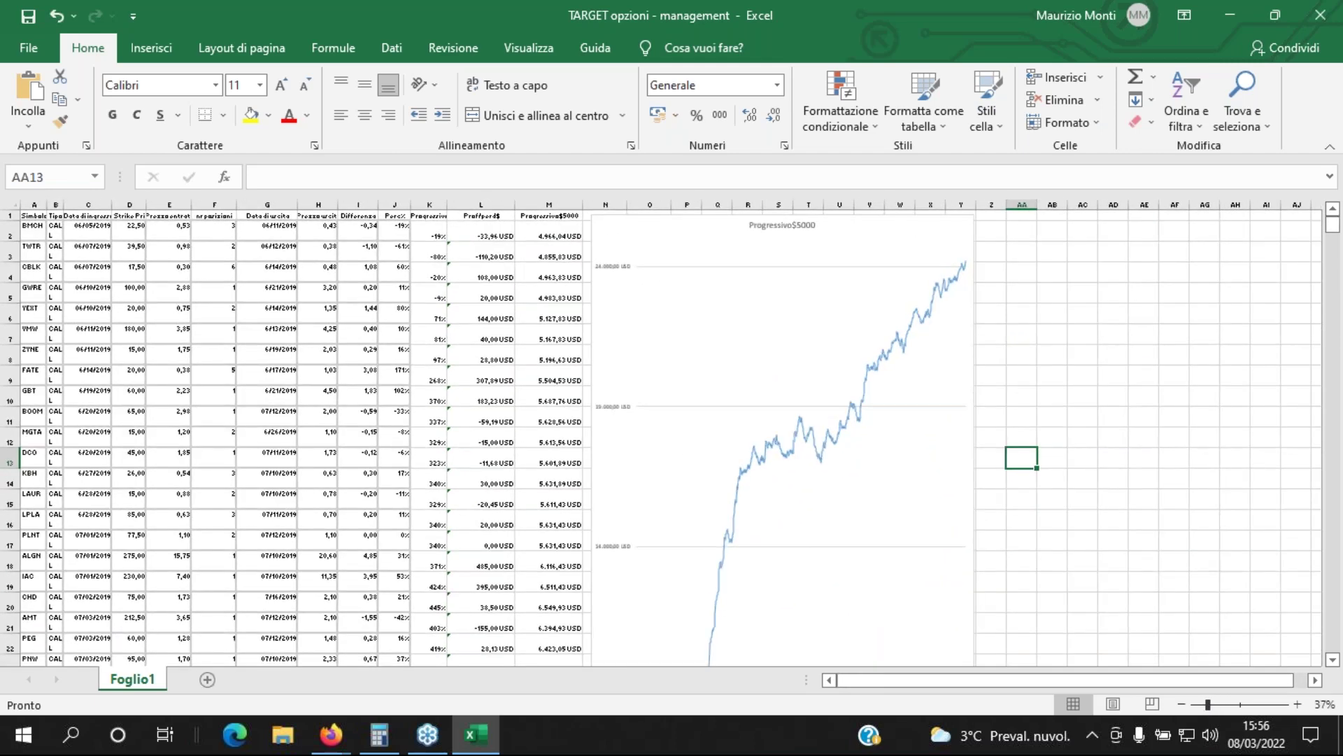
click(895, 518)
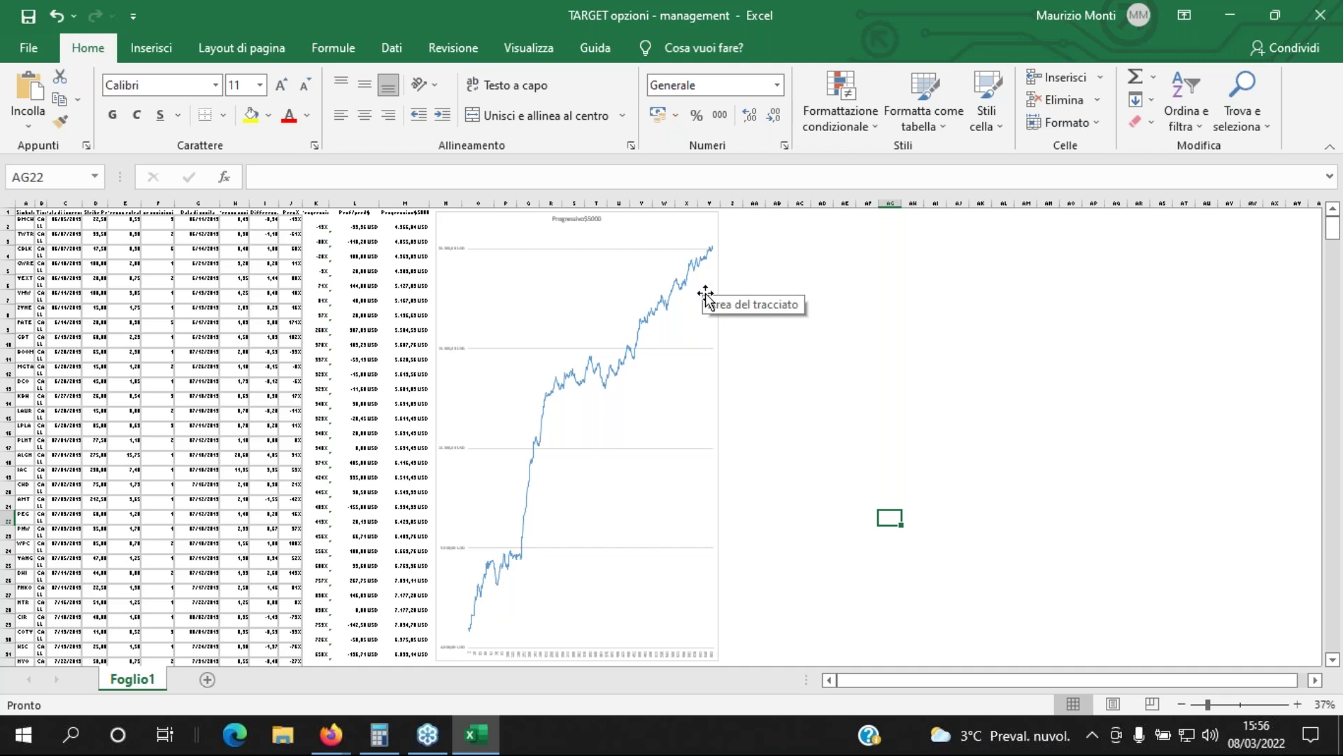
drag(718, 424, 839, 434)
drag(816, 434, 849, 448)
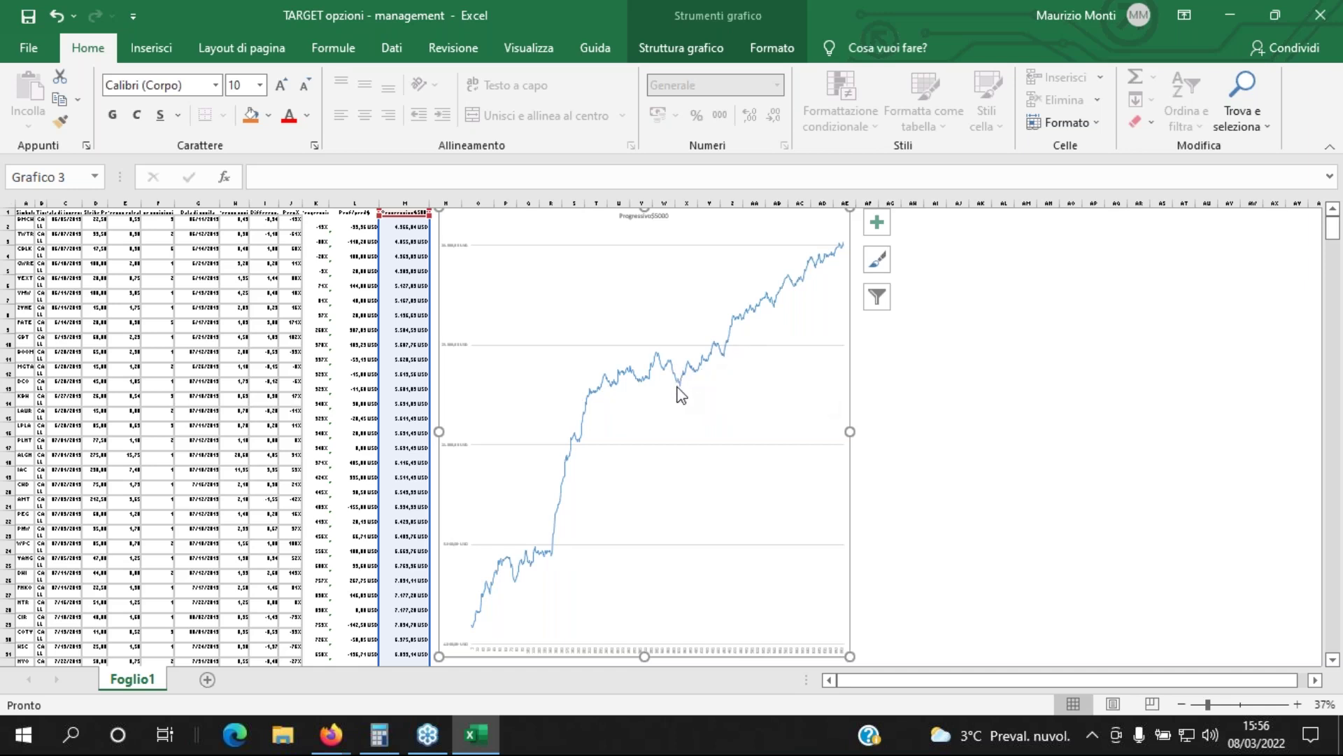
- Inspect the middle section of the Progressivo$5000 equity curve
mouse_move(682, 395)
mouse_move(703, 376)
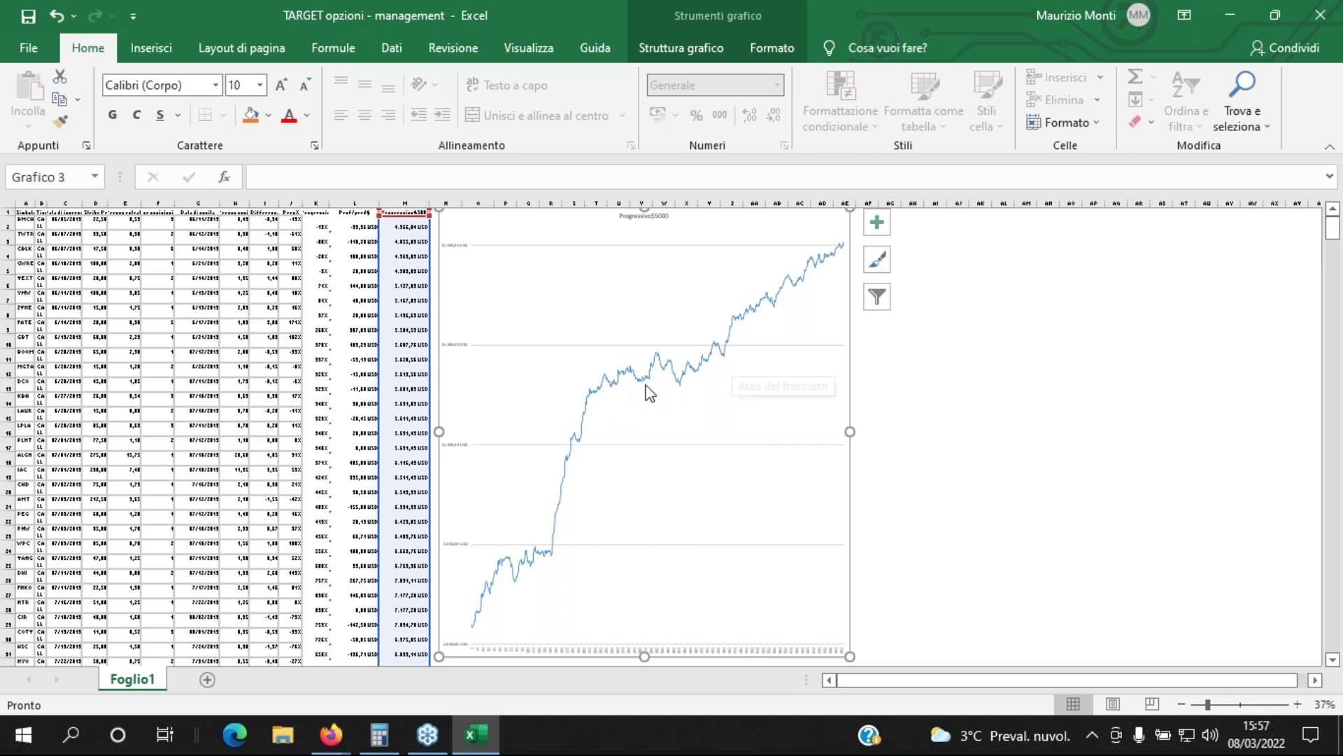
mouse_move(594, 400)
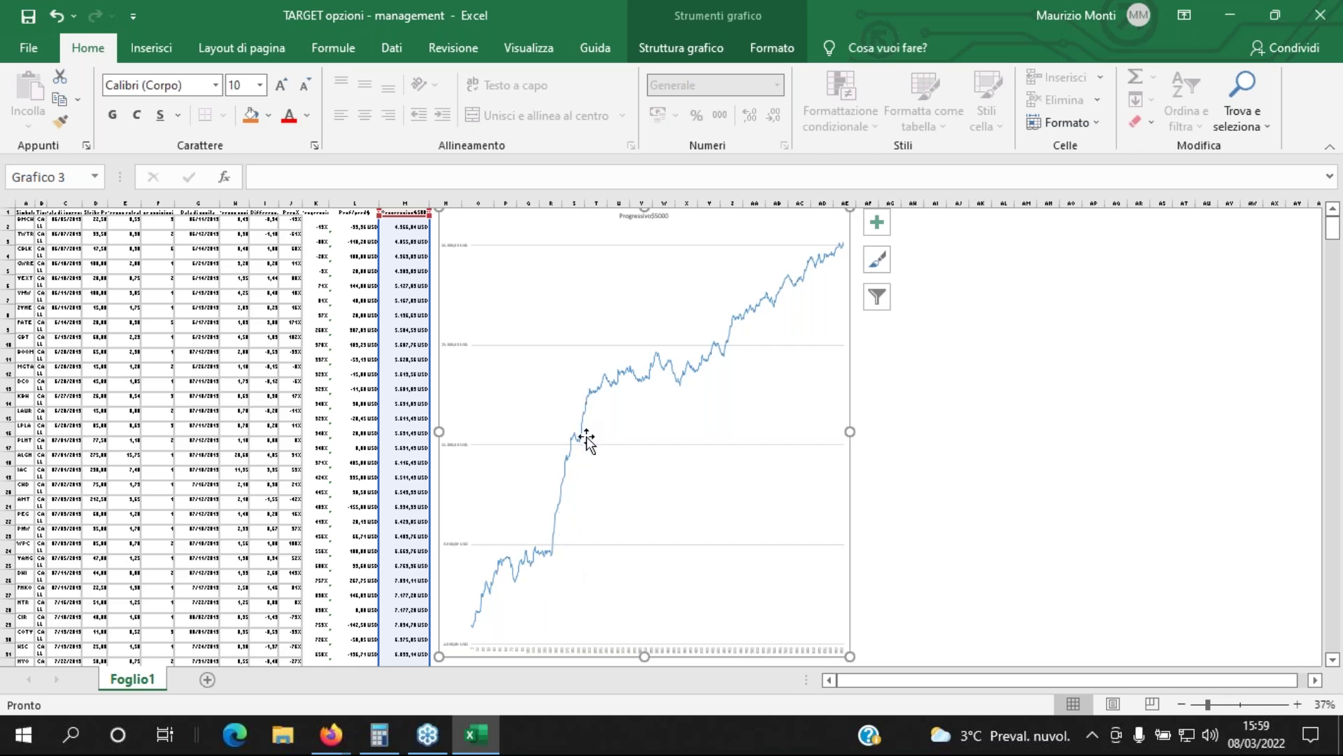
- Zoom the sheet in to 66% so the Progressivo$5000 column and its chart are readable side by side
mouse_move(685, 394)
click(1222, 707)
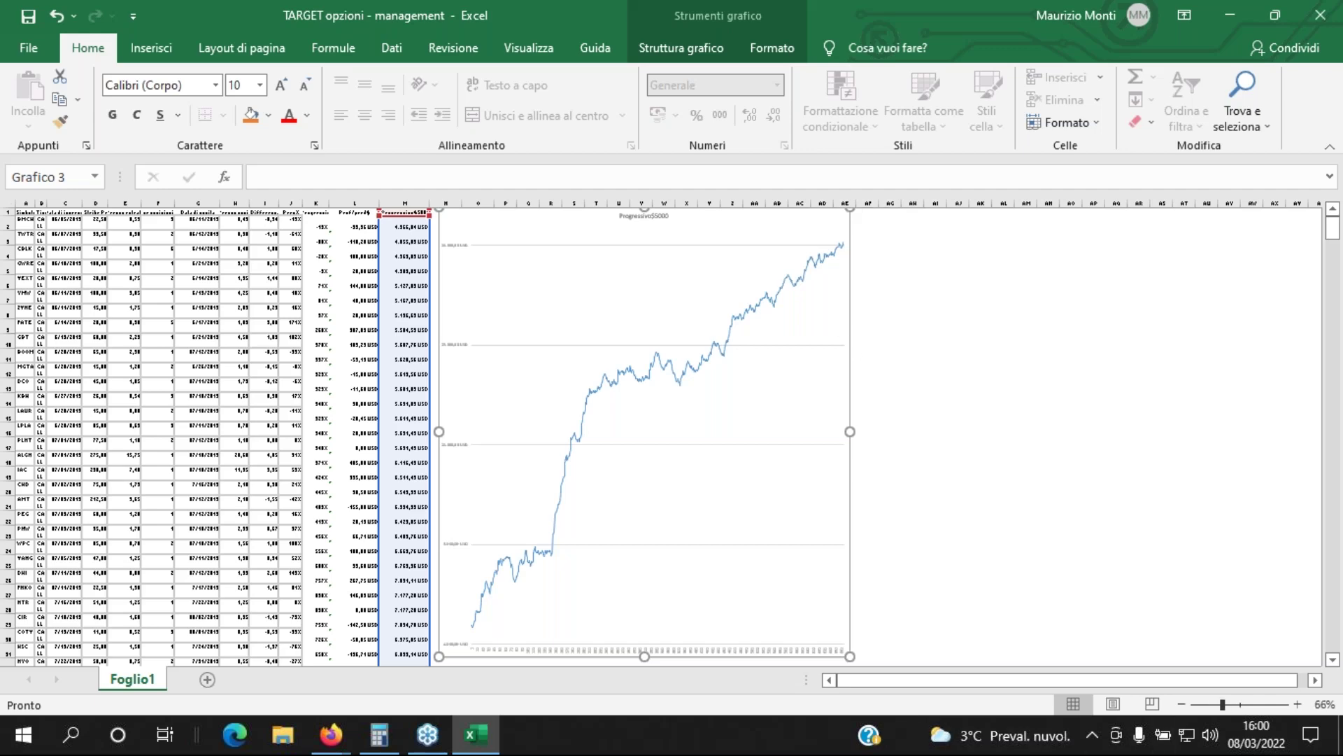
scroll(507, 550, down, 12)
scroll(506, 550, up, 12)
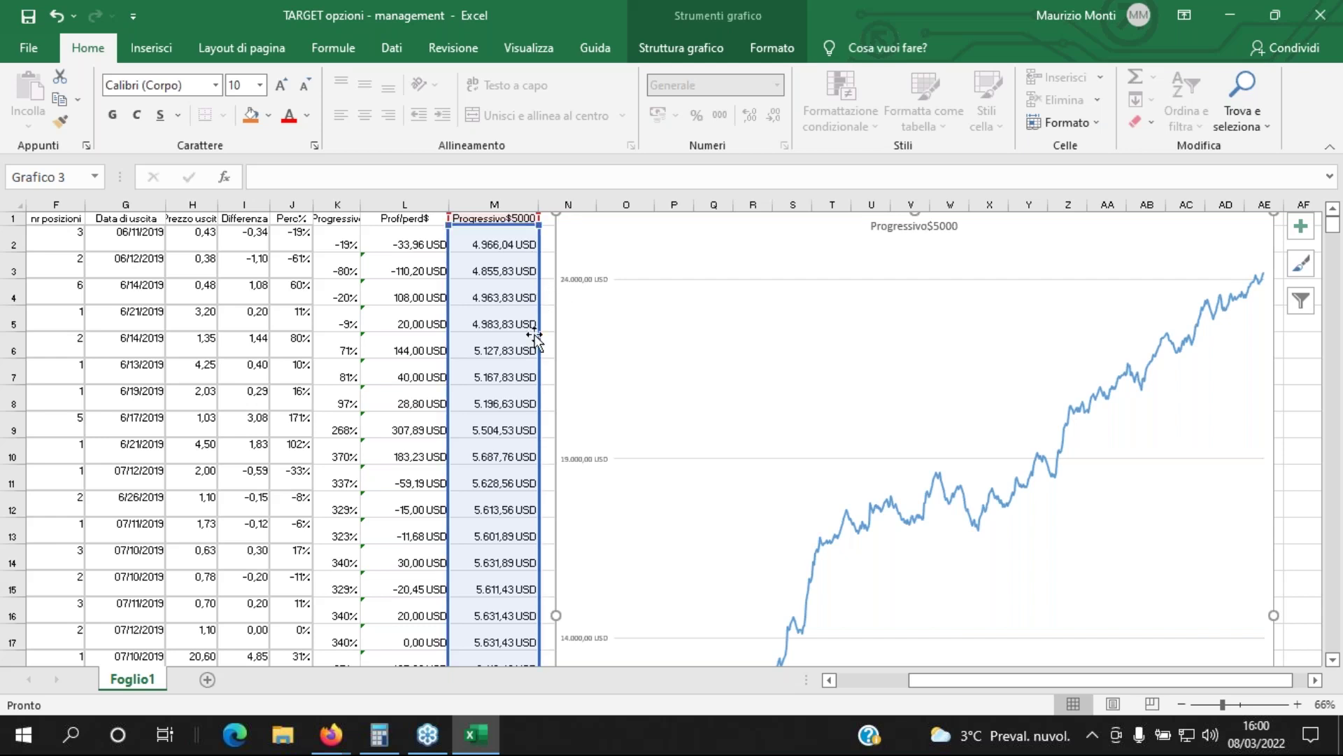
- Read through the Progressivo$5000 column from the first 2019 trades to the last January 2022 entry and select cell M666
scroll(526, 525, down, 1)
scroll(526, 525, down, 20)
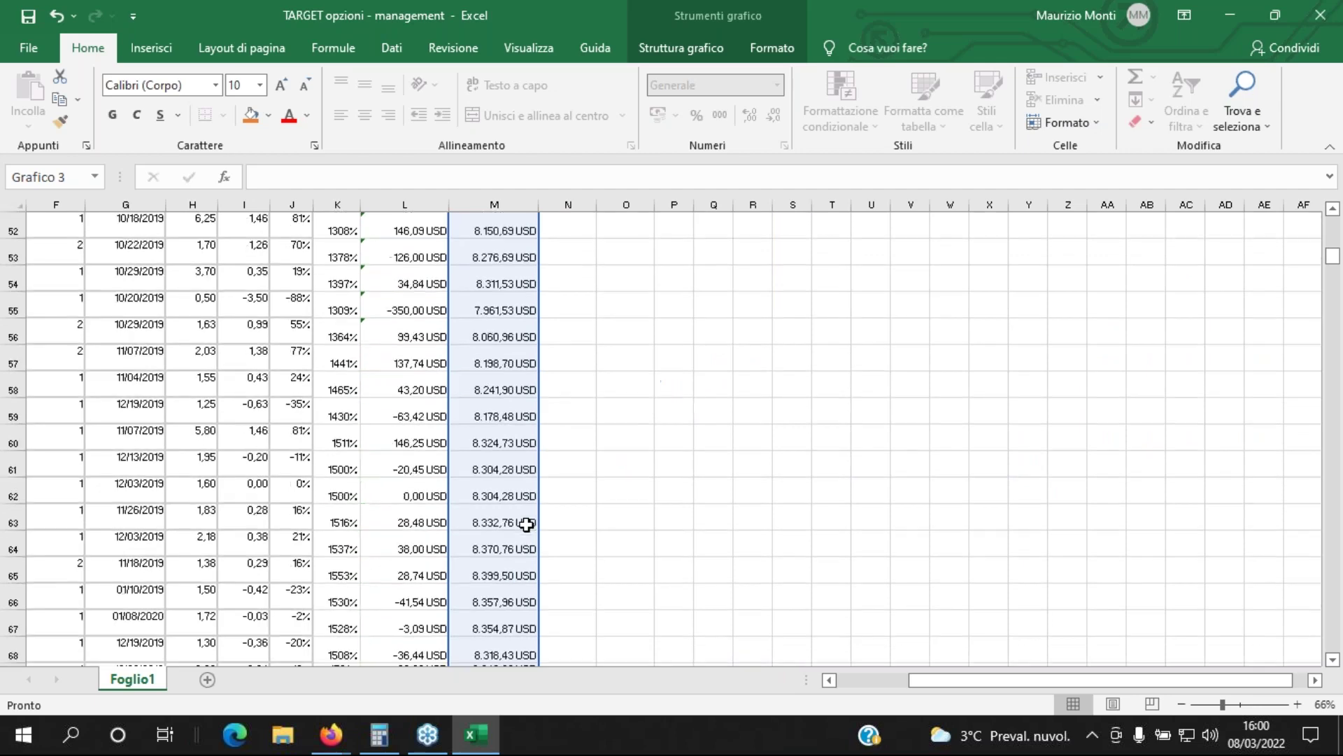
scroll(526, 523, down, 20)
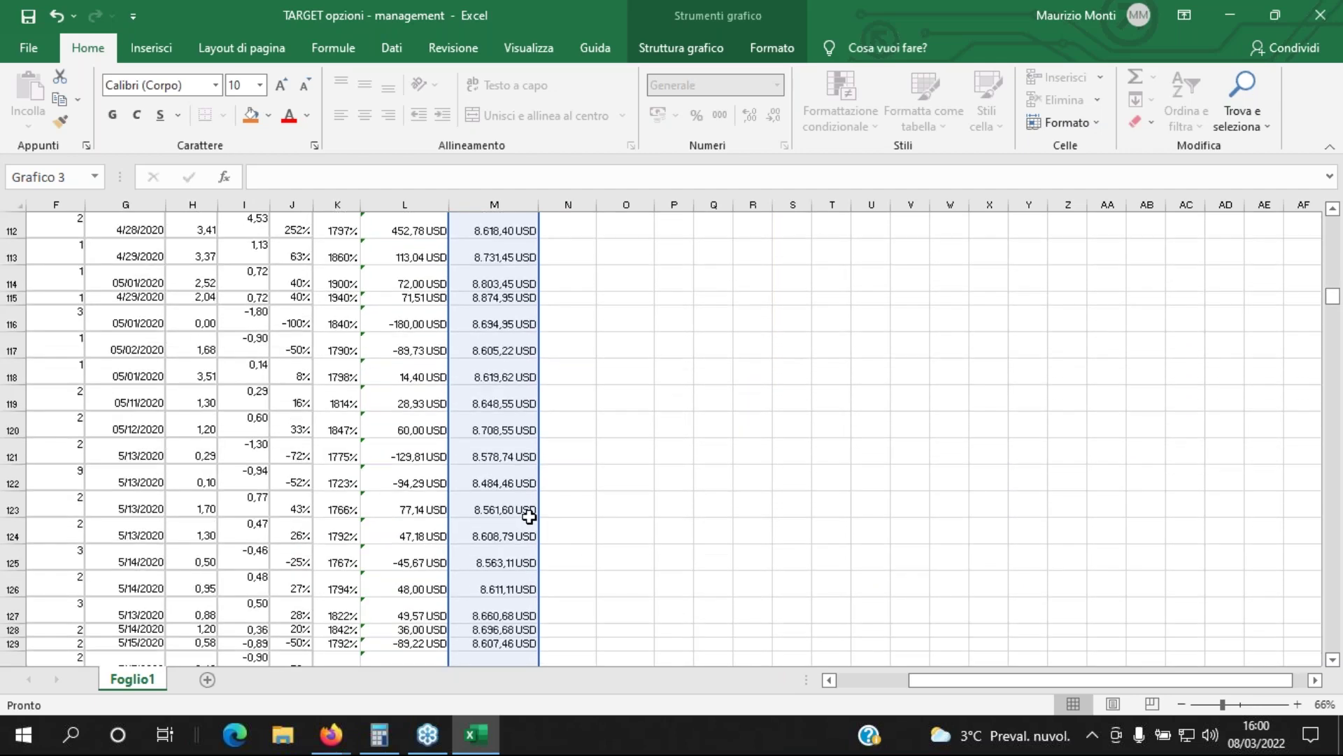
scroll(529, 518, down, 20)
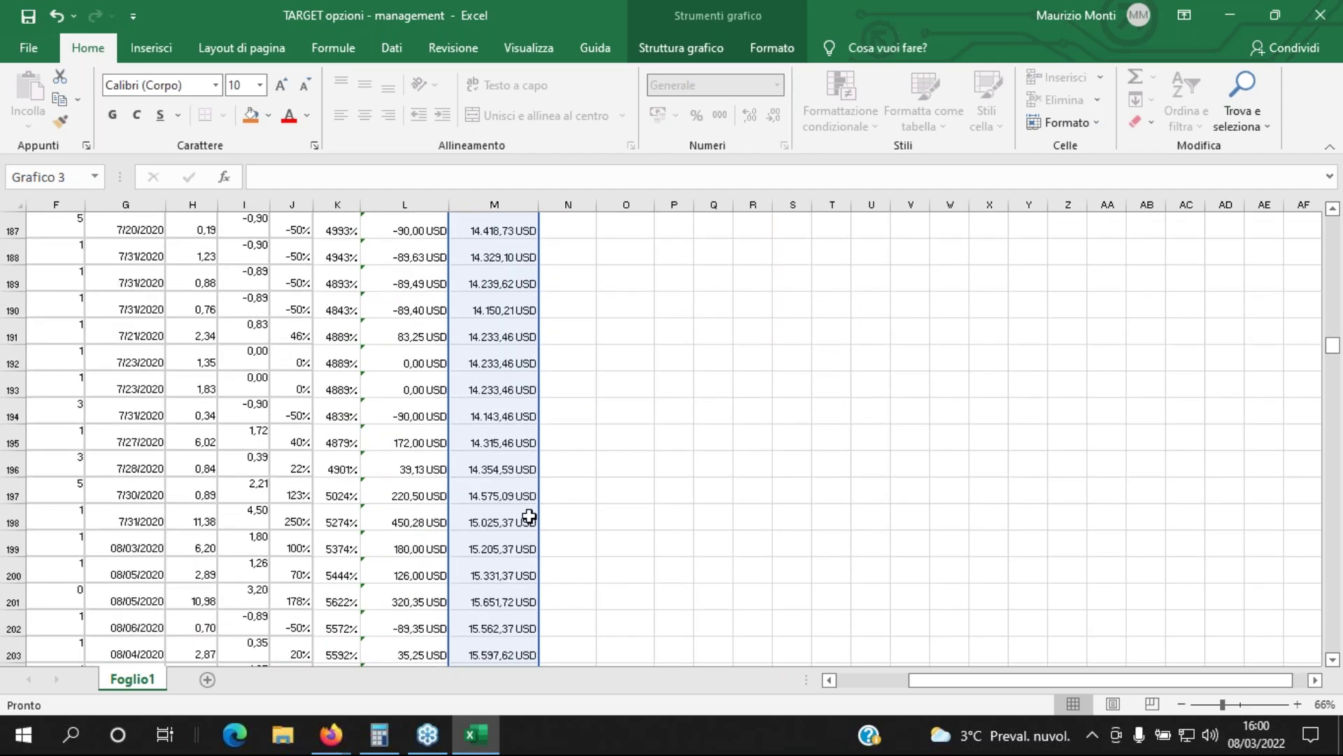
scroll(529, 516, down, 19)
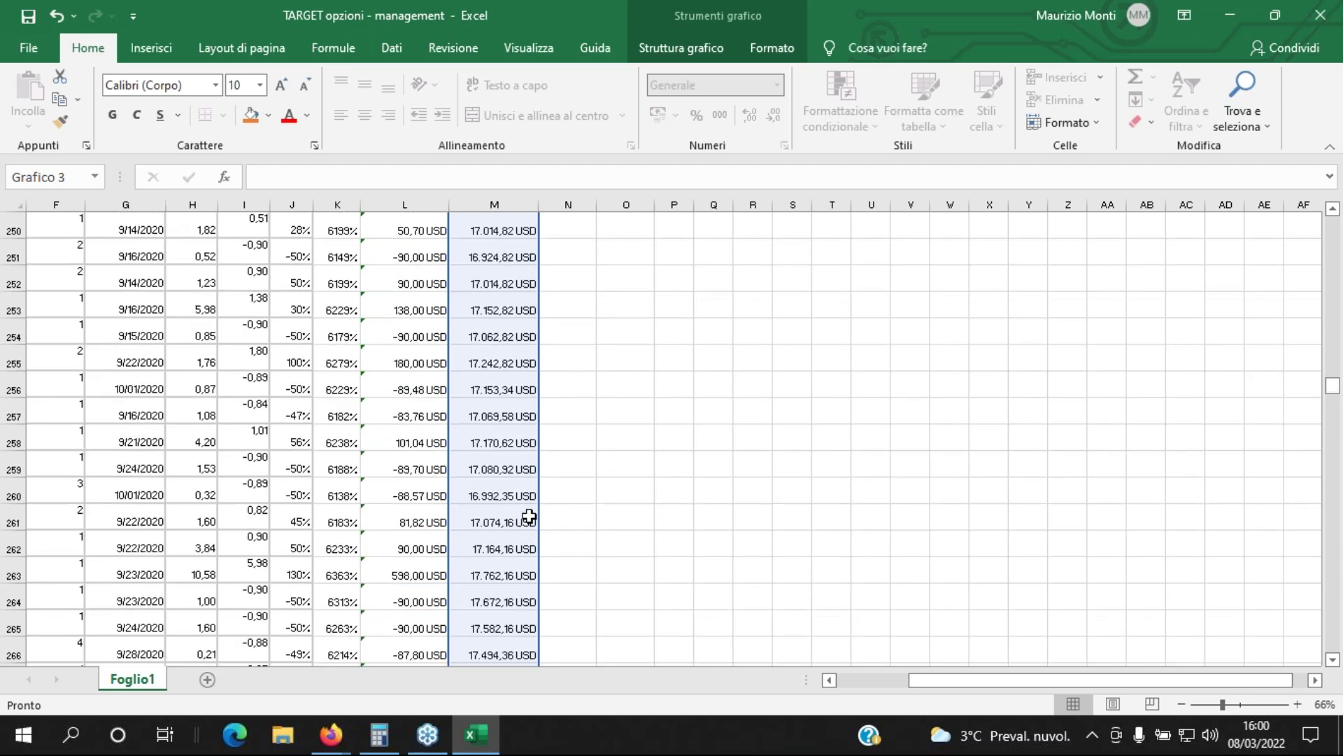
scroll(1332, 641, down, 10)
scroll(1332, 641, down, 20)
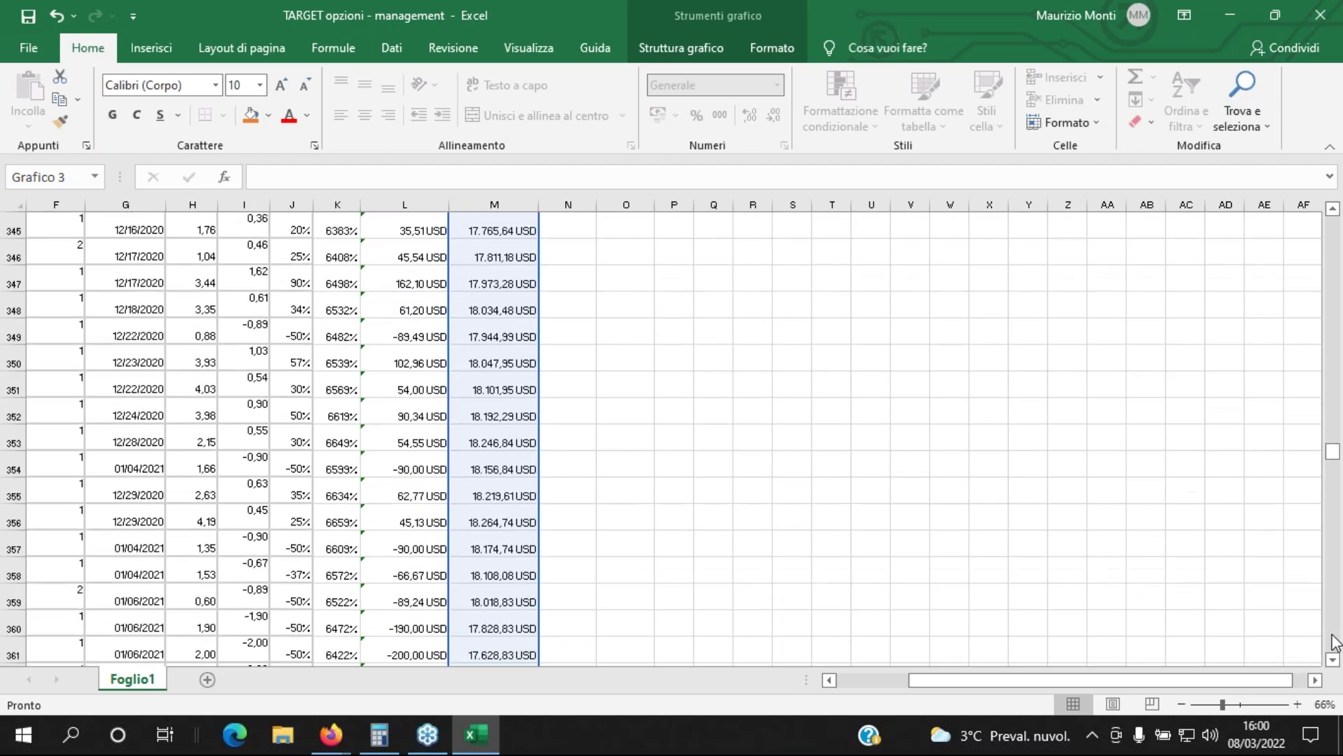
scroll(1335, 641, down, 20)
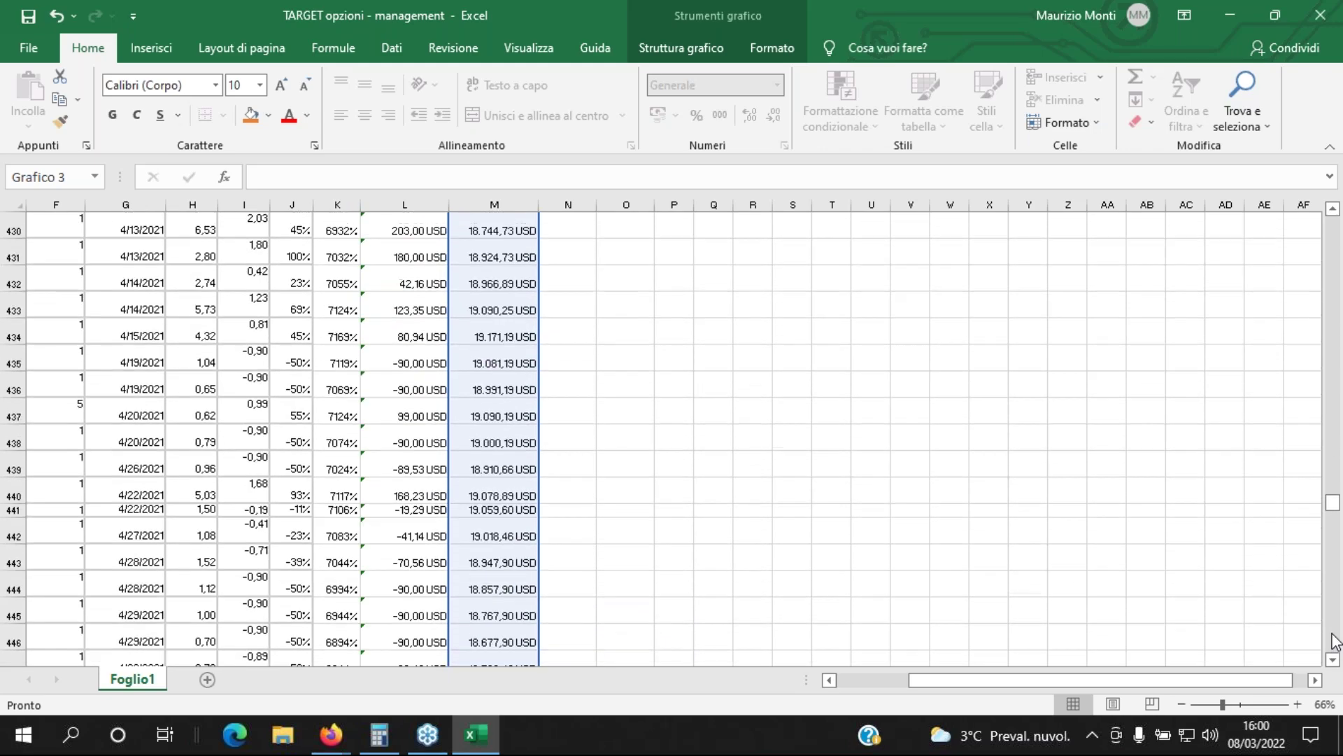
scroll(1334, 640, down, 20)
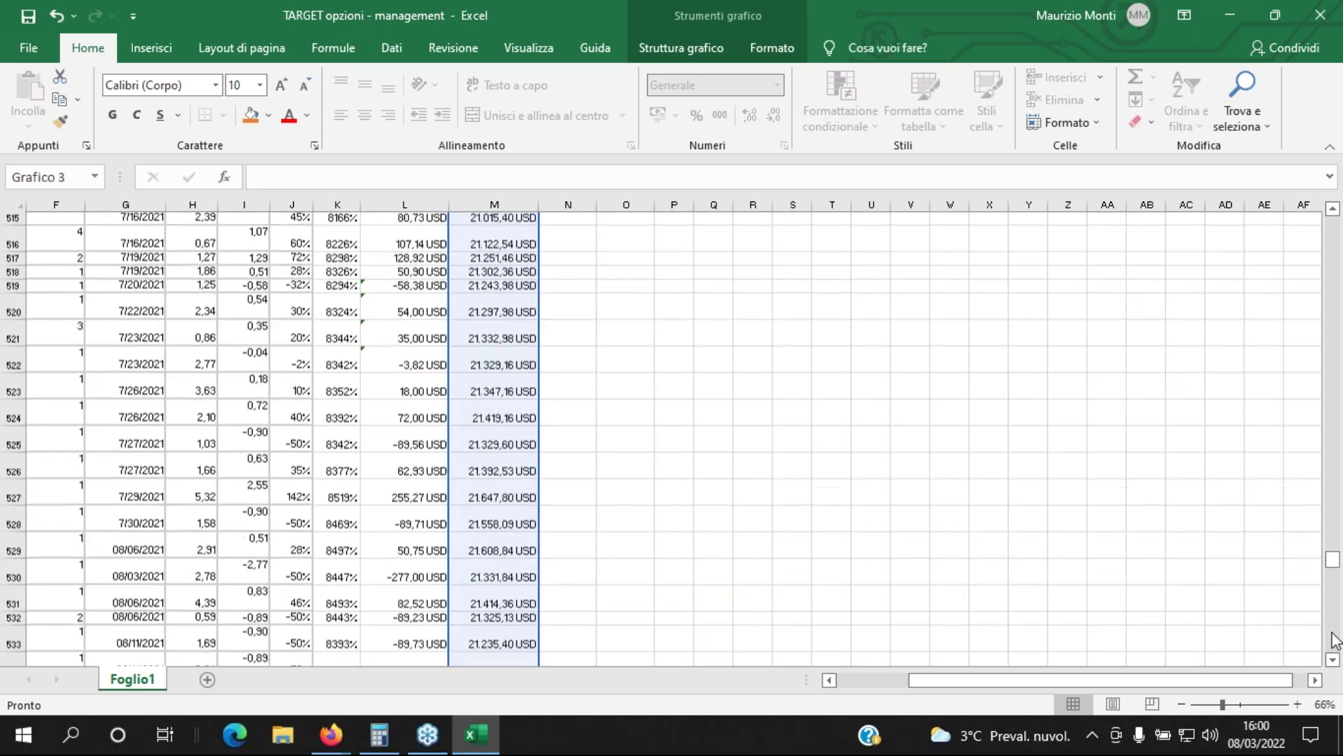
scroll(1334, 640, down, 20)
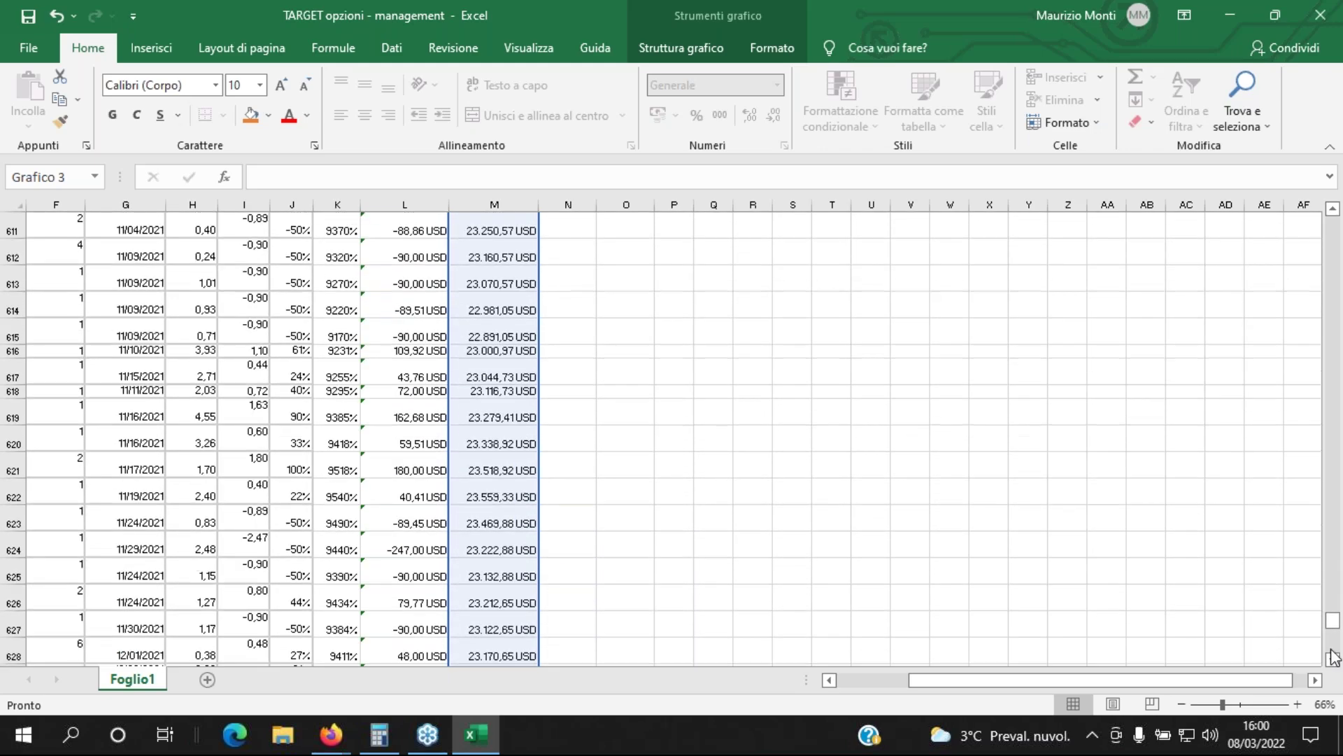
scroll(1333, 654, down, 1)
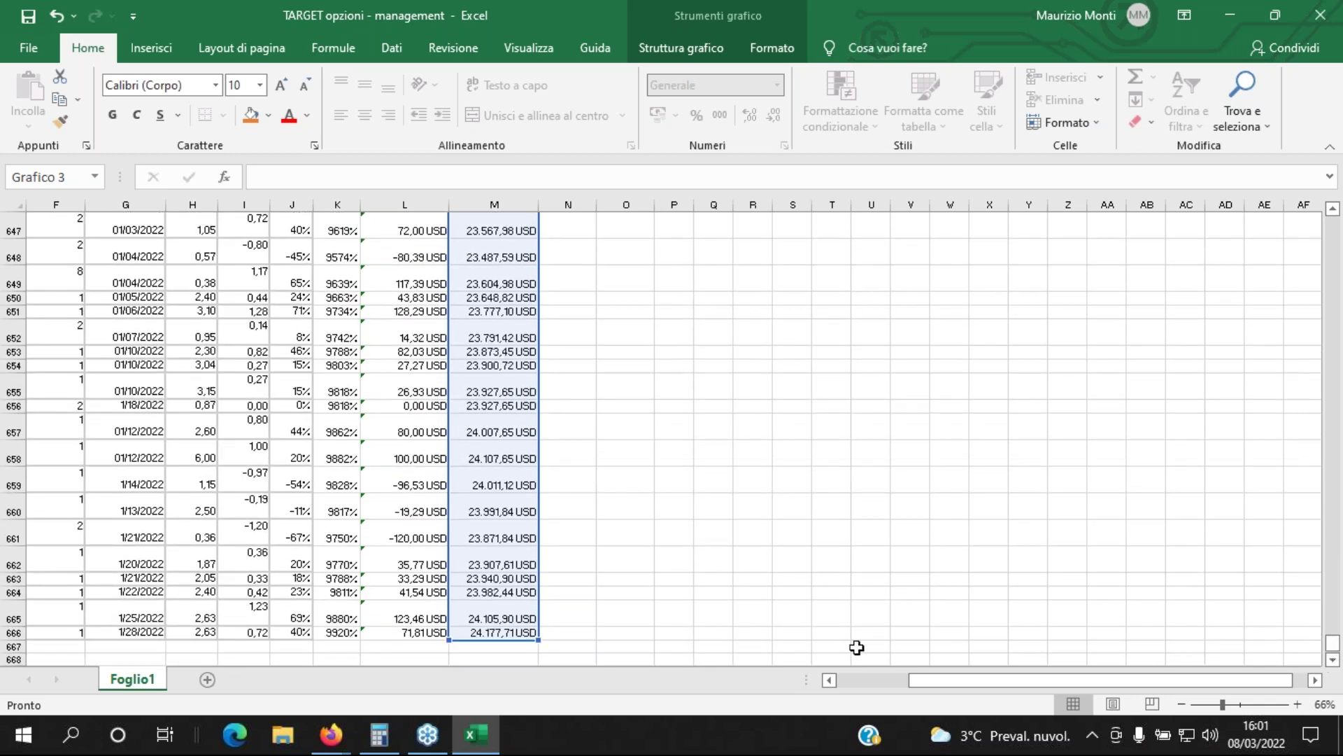
click(496, 633)
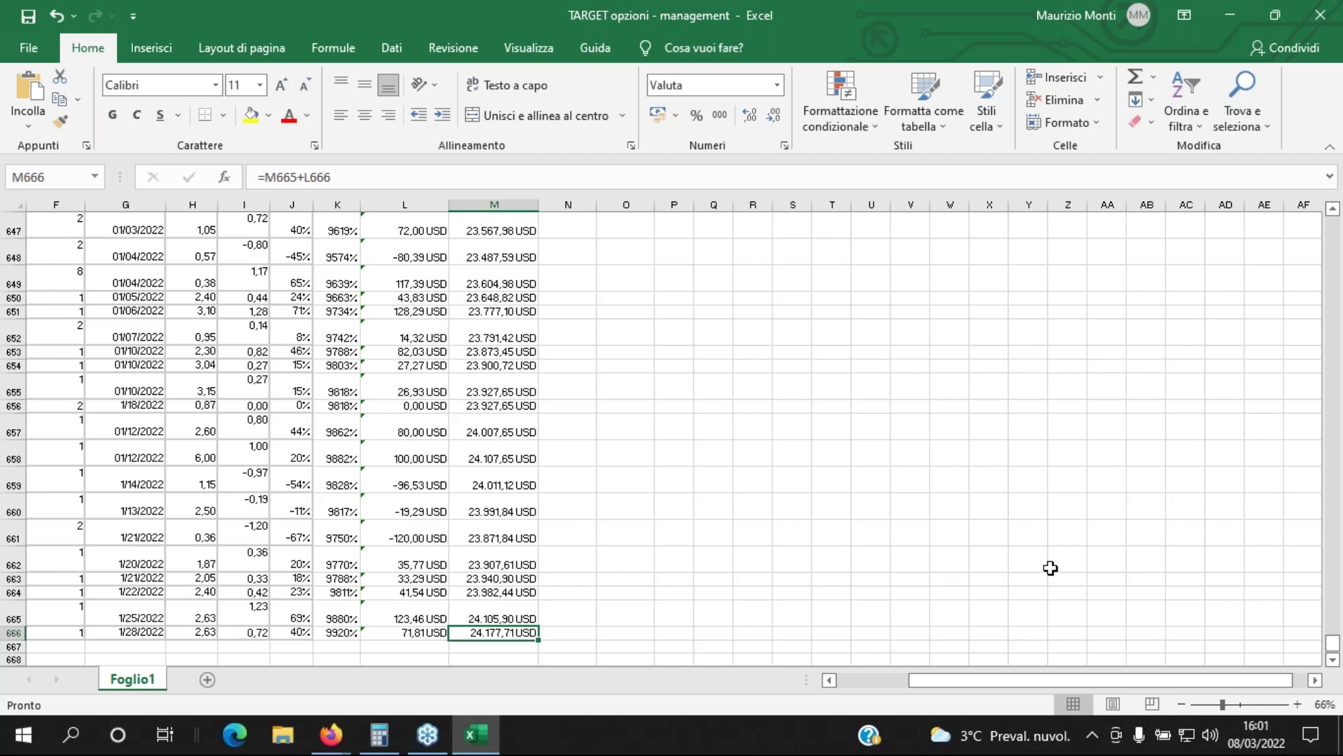
- Go back through the trade log from the last trade to the header row beside the Progressivo$5000 chart
scroll(1050, 571, down, 3)
scroll(1052, 569, up, 20)
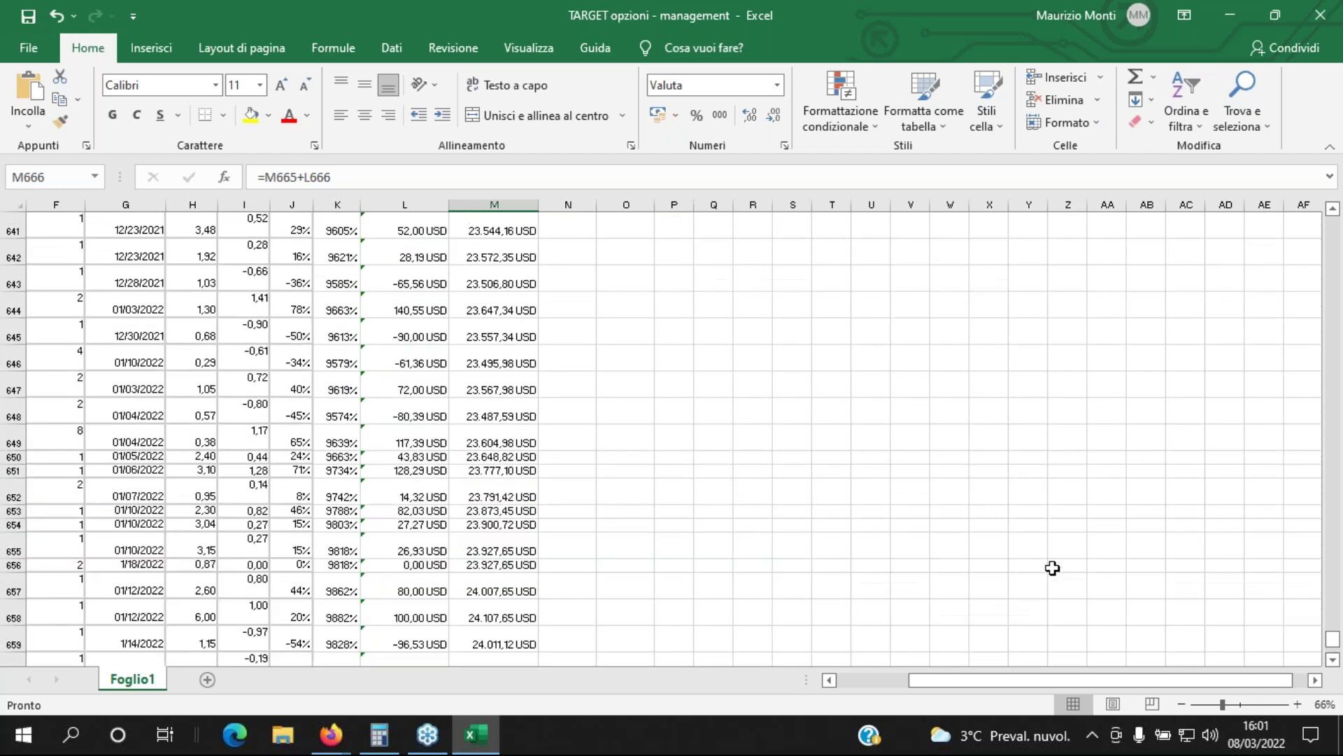
scroll(1053, 565, up, 20)
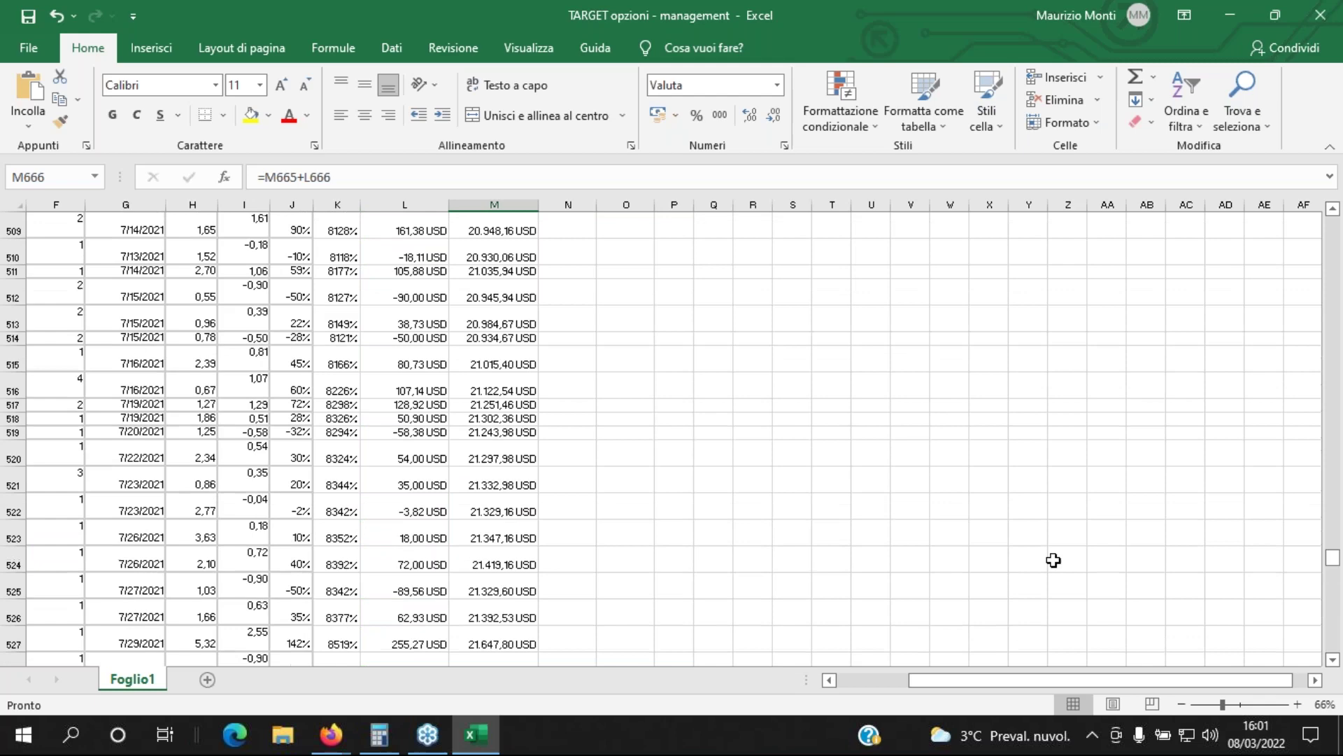
scroll(1054, 558, up, 20)
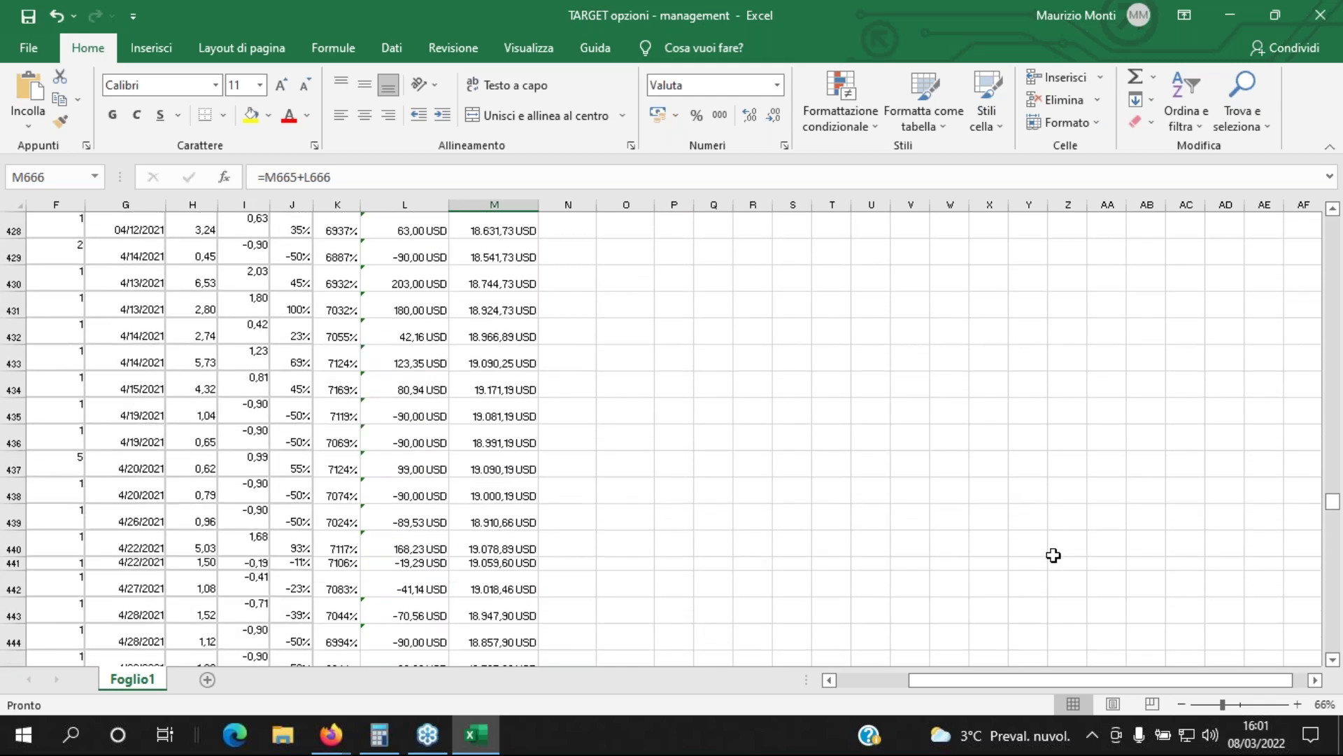
scroll(1054, 558, up, 20)
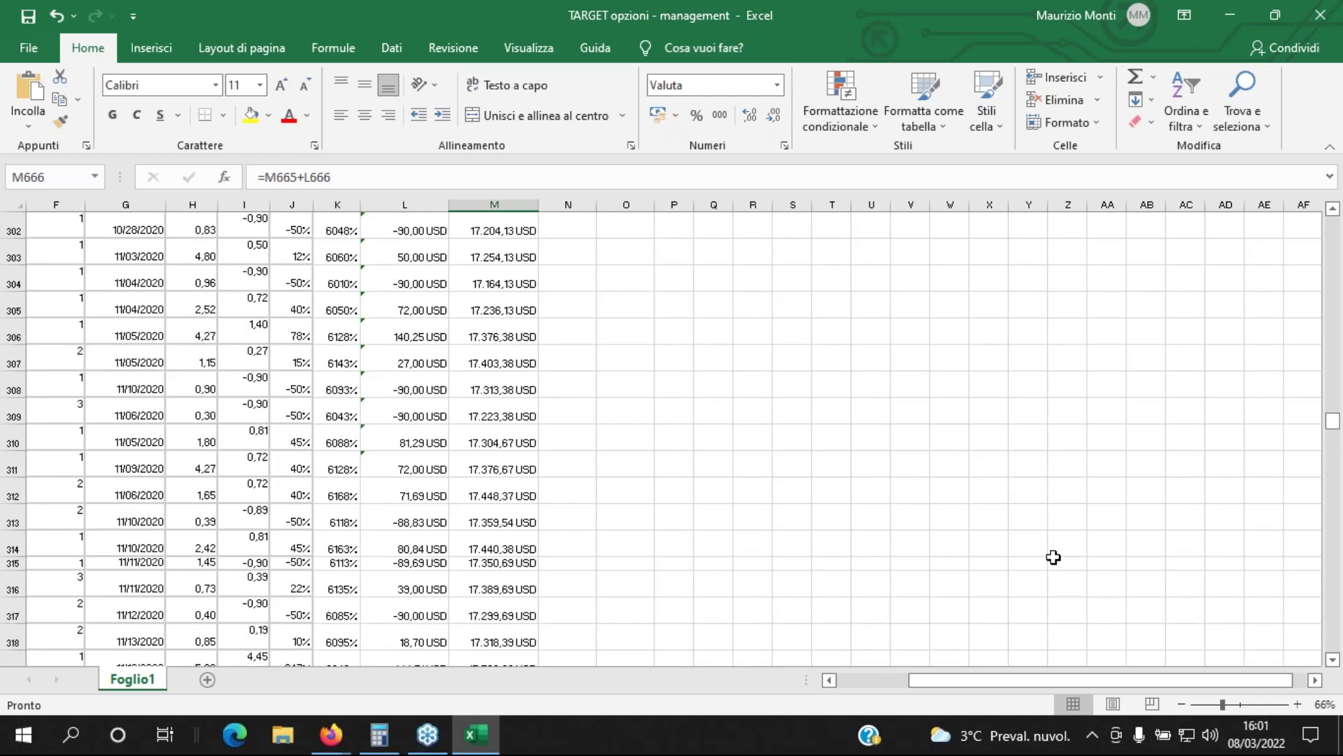
scroll(1054, 560, up, 20)
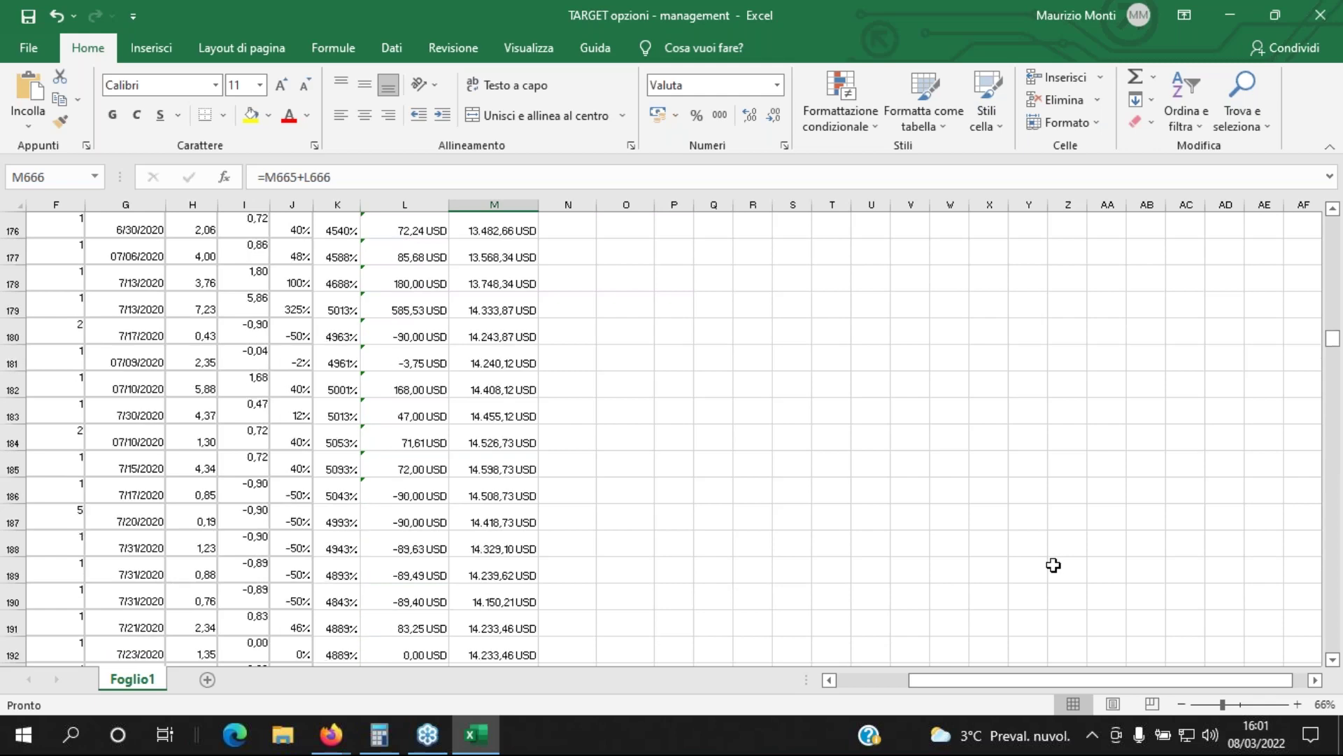
scroll(1055, 563, up, 20)
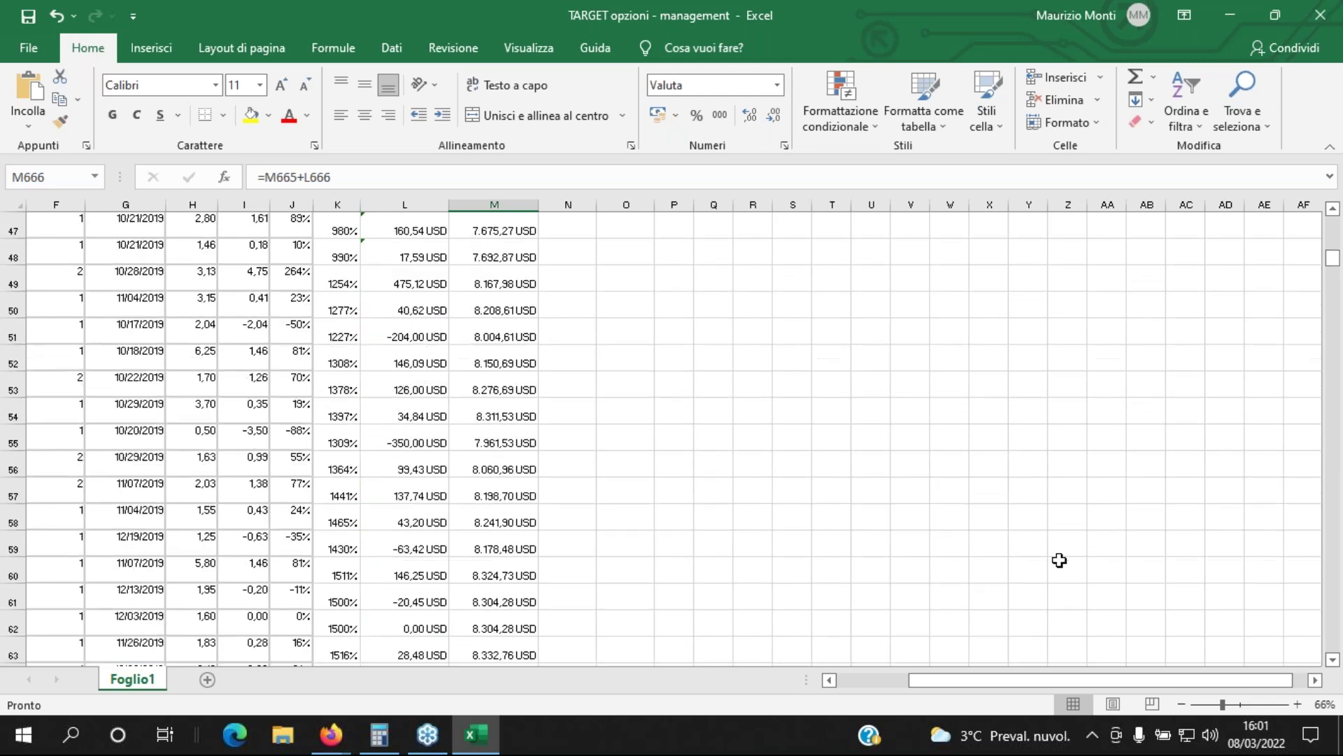
scroll(1060, 562, up, 2)
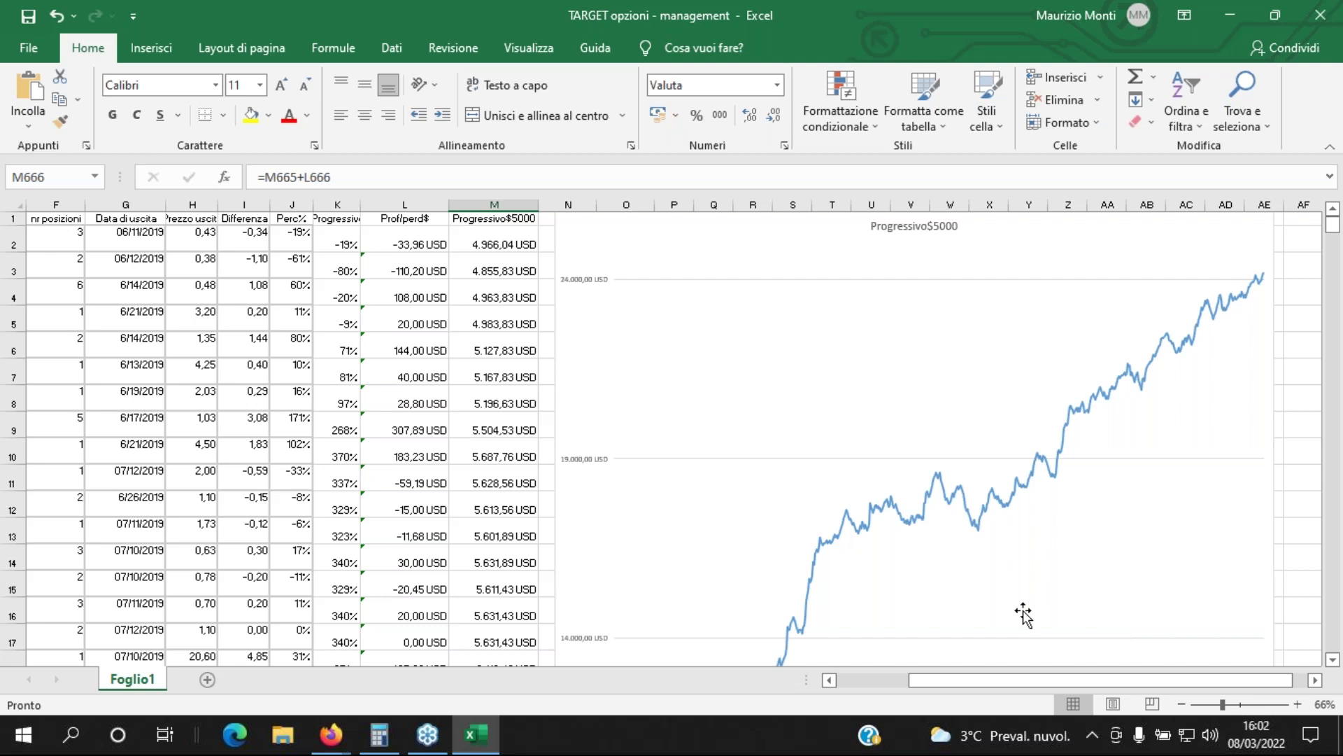
- Zoom the sheet out to 50% and view the lower part of the Progressivo$5000 curve
mouse_move(960, 676)
mouse_down()
mouse_move(901, 685)
mouse_move(979, 682)
mouse_up()
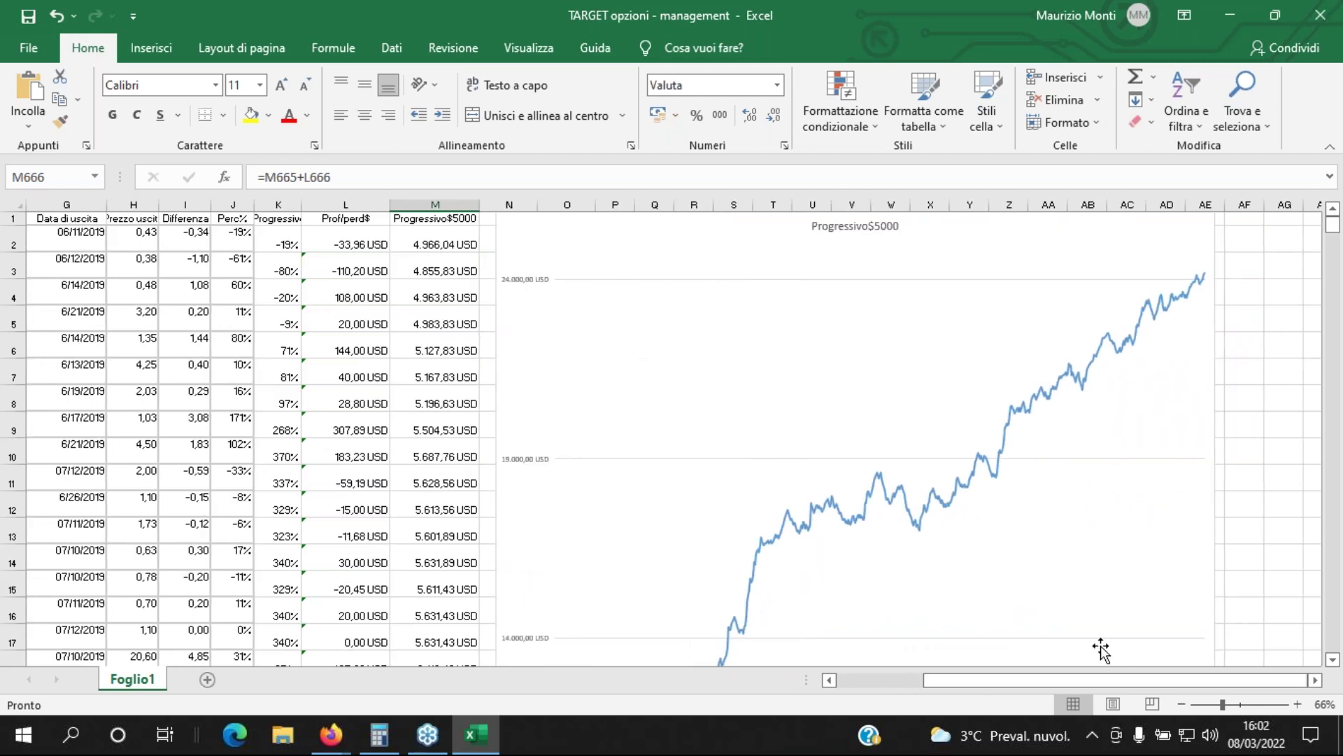
scroll(1097, 615, down, 1)
mouse_move(1223, 704)
mouse_down()
mouse_move(1201, 708)
mouse_move(1214, 709)
mouse_up()
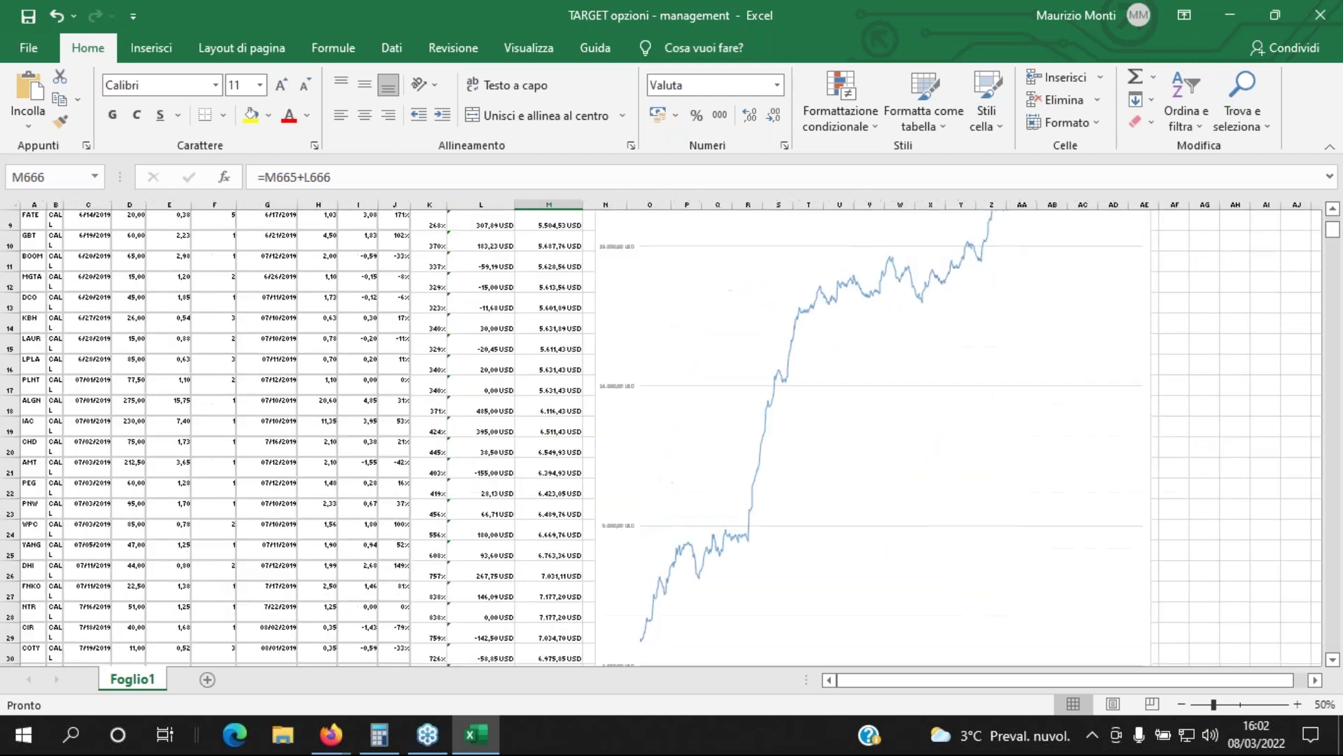
- Switch to the TradingView chart in Firefox and load the continuous E-mini S&P 500 futures contract ES1! from CME_MINI
click(331, 734)
click(231, 633)
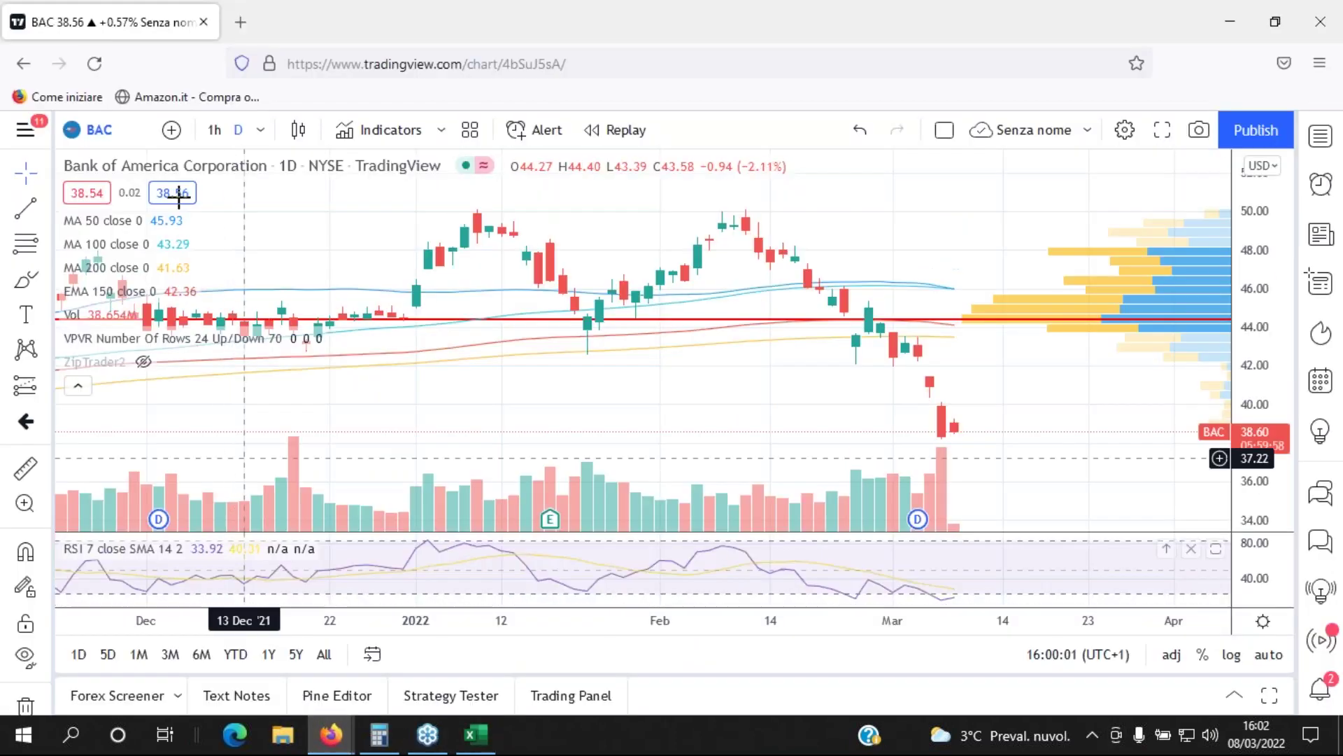
click(105, 132)
text(ES)
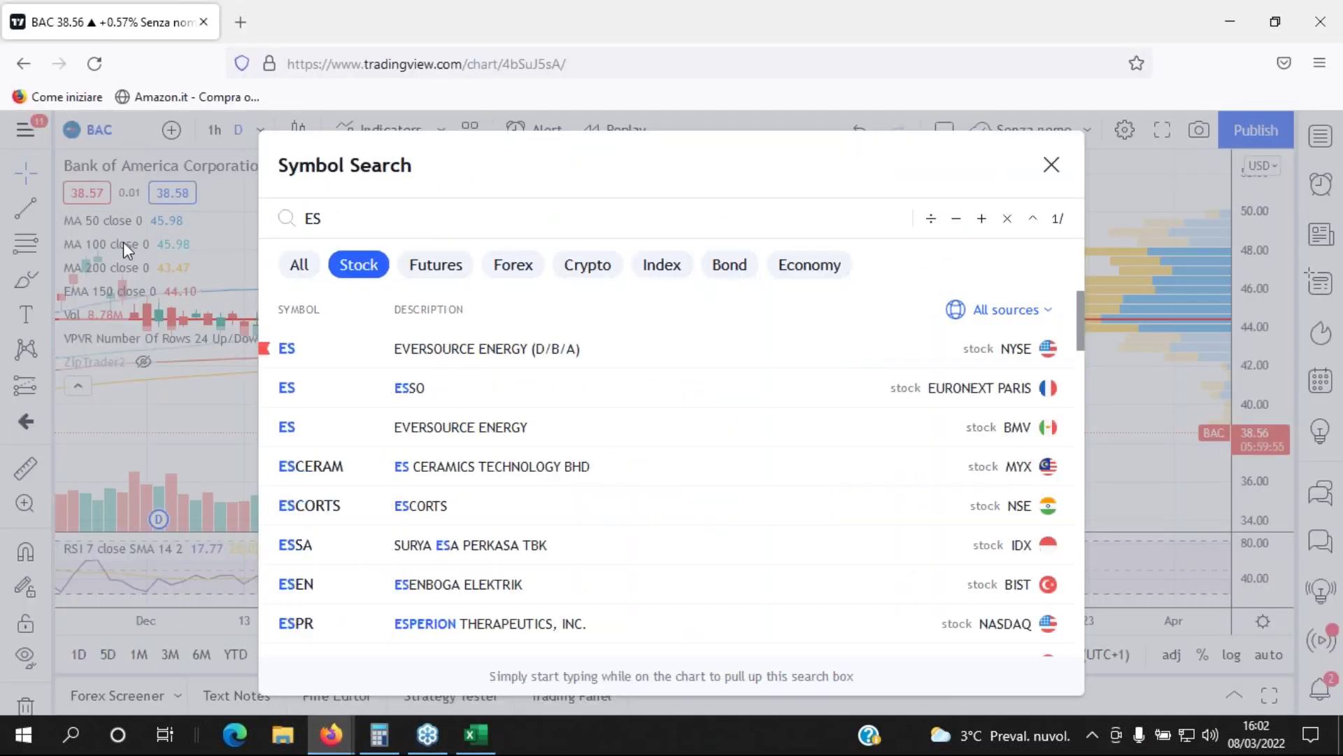
click(424, 270)
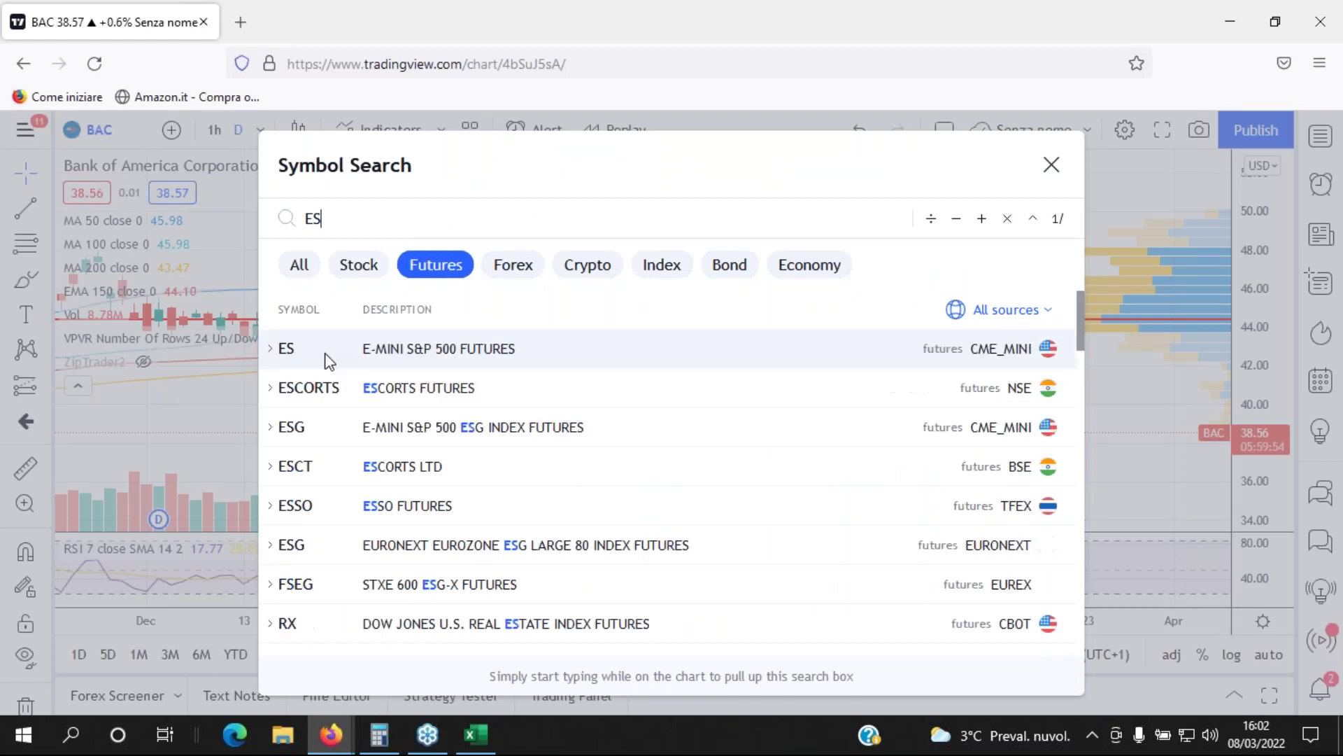
click(272, 353)
click(389, 393)
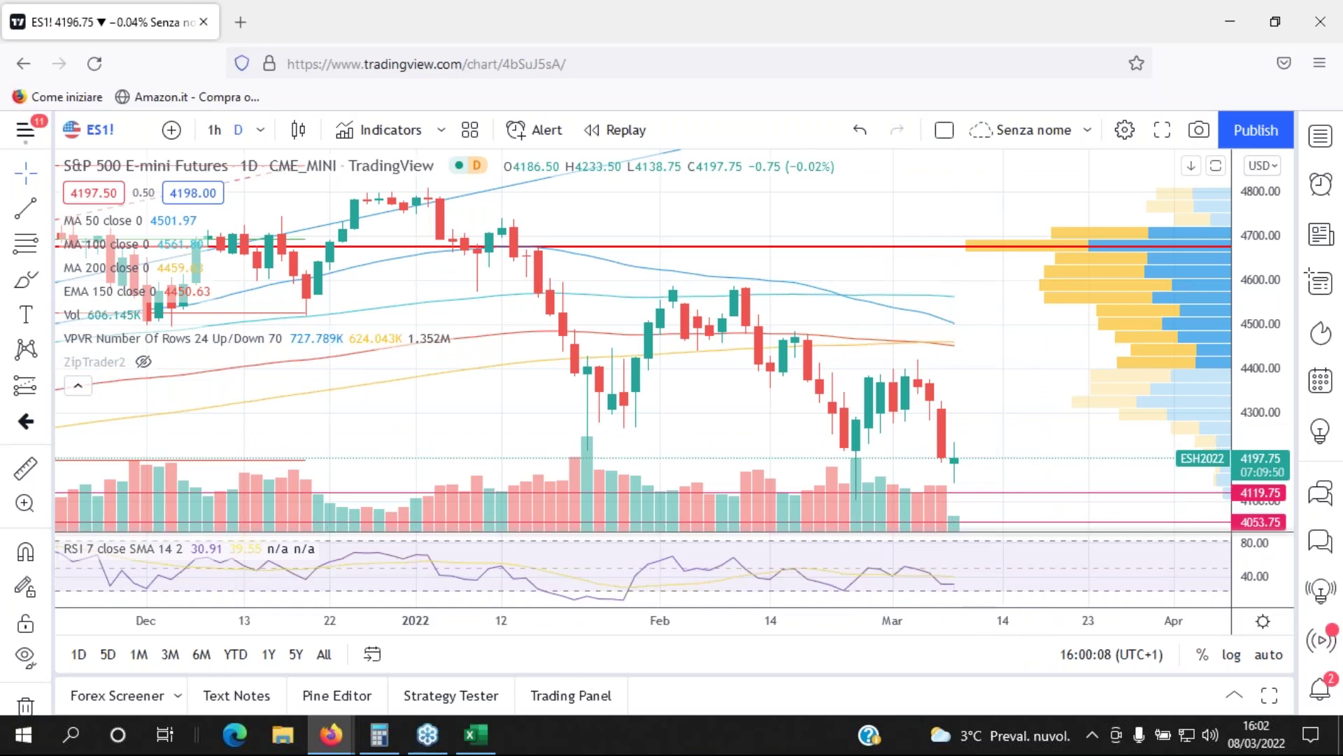
- Examine the ES1! daily decline from January to March 2022 against the 4119.75 and 4053.75 horizontal levels, compressing the price scale
scroll(913, 574, down, 5)
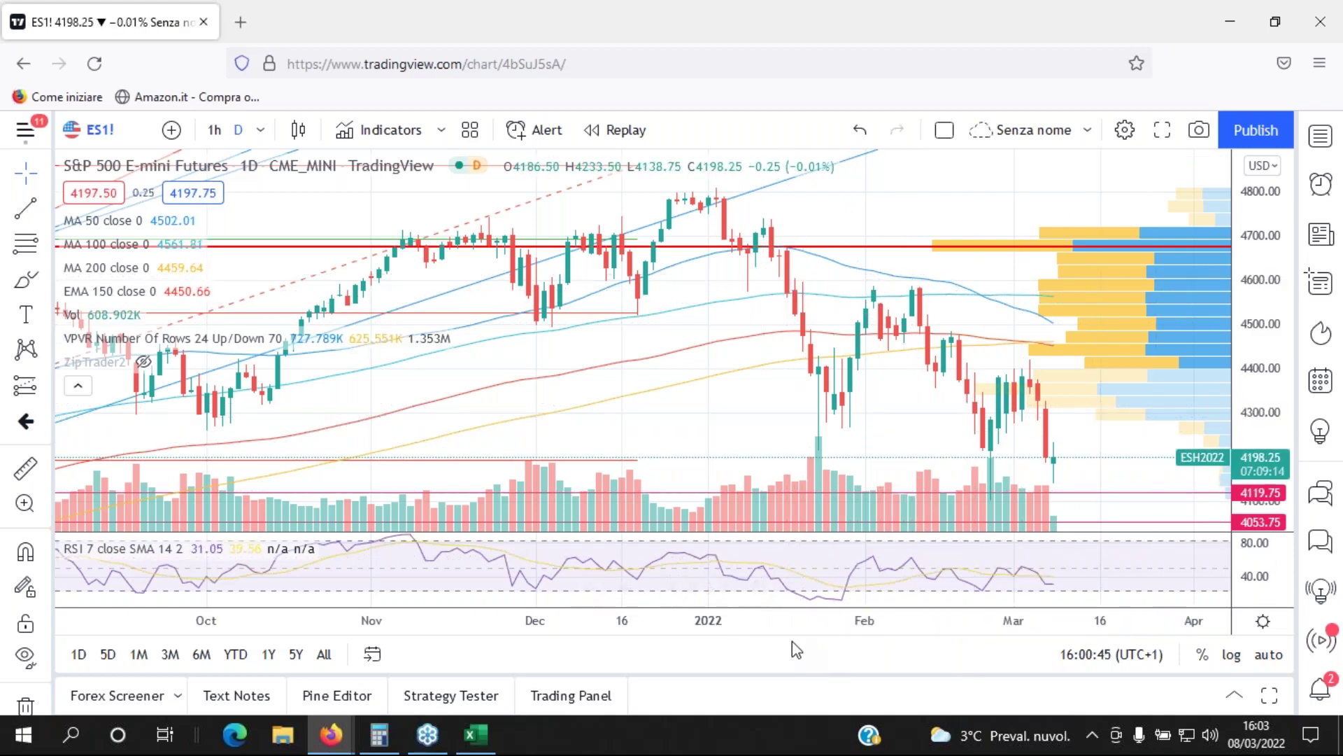
drag(774, 615, 595, 615)
drag(639, 404, 666, 324)
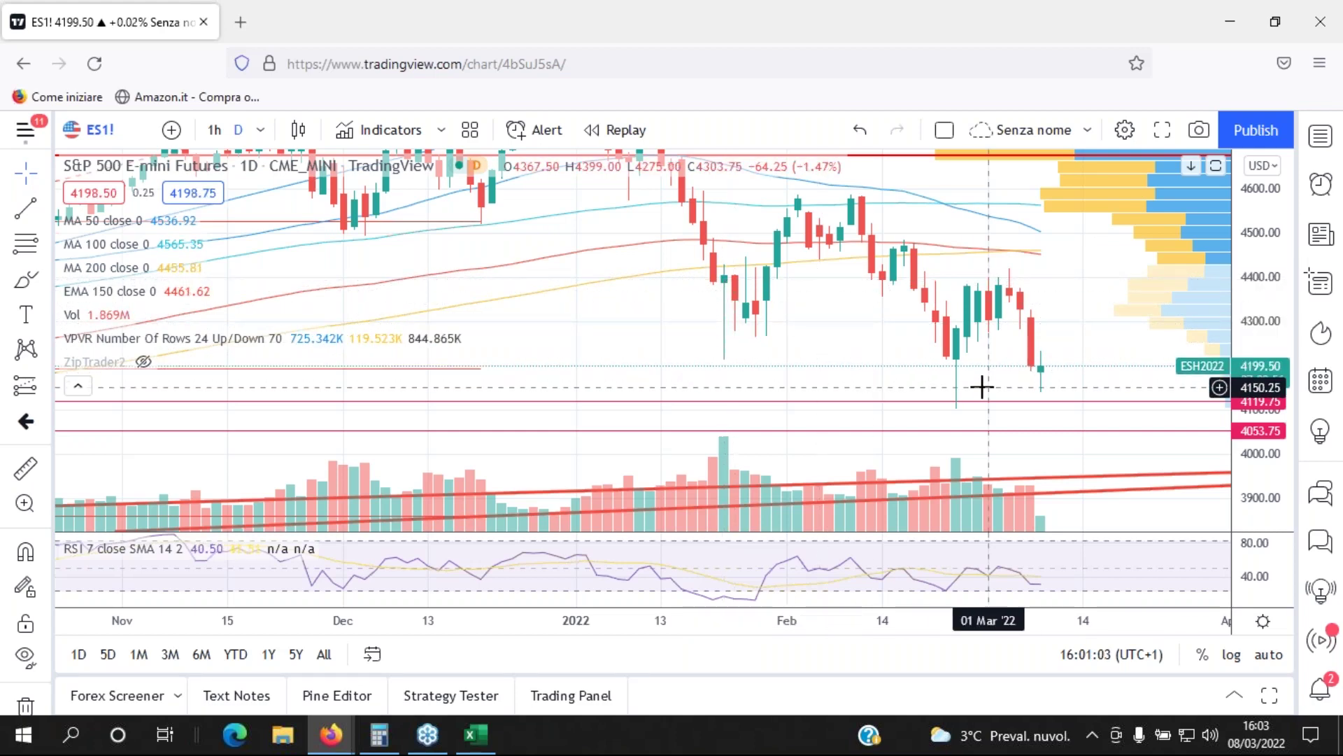
drag(1111, 297, 1113, 271)
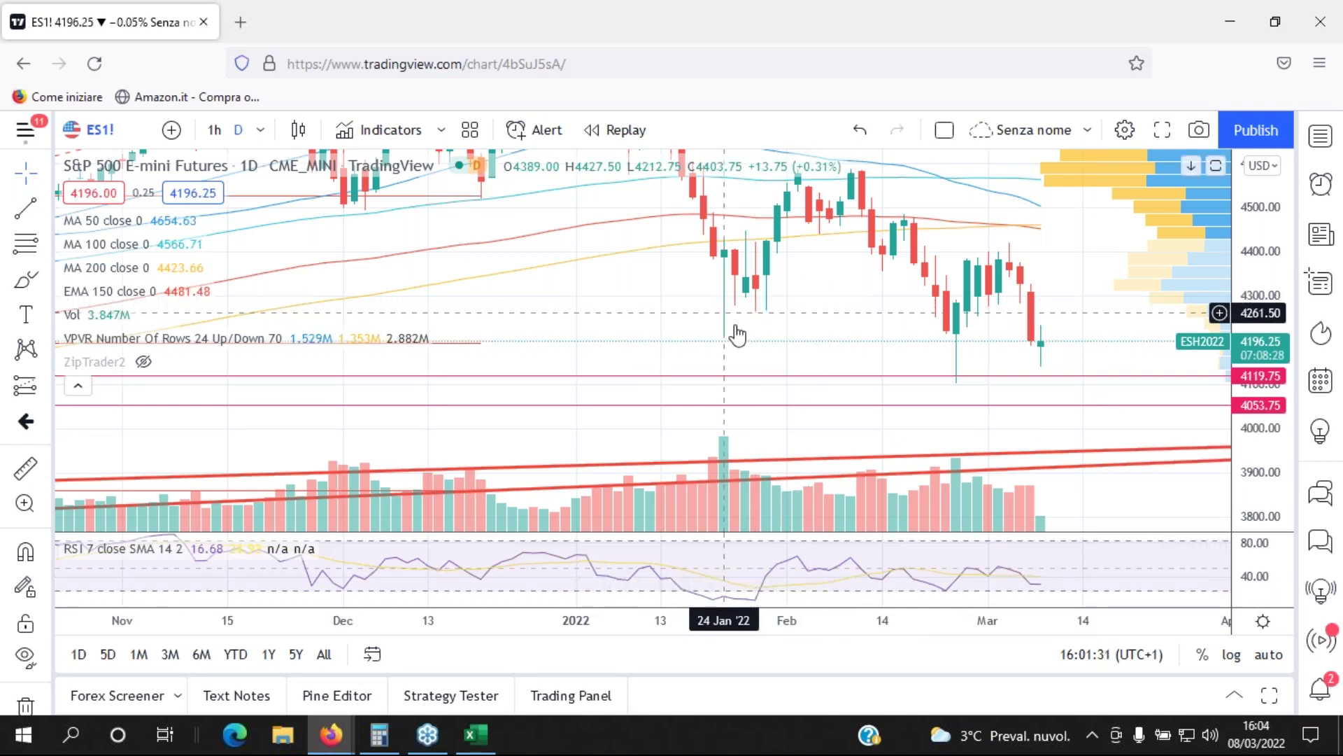
drag(1246, 208, 1256, 397)
mouse_move(1104, 374)
mouse_down()
mouse_move(1095, 351)
mouse_move(1101, 398)
mouse_up()
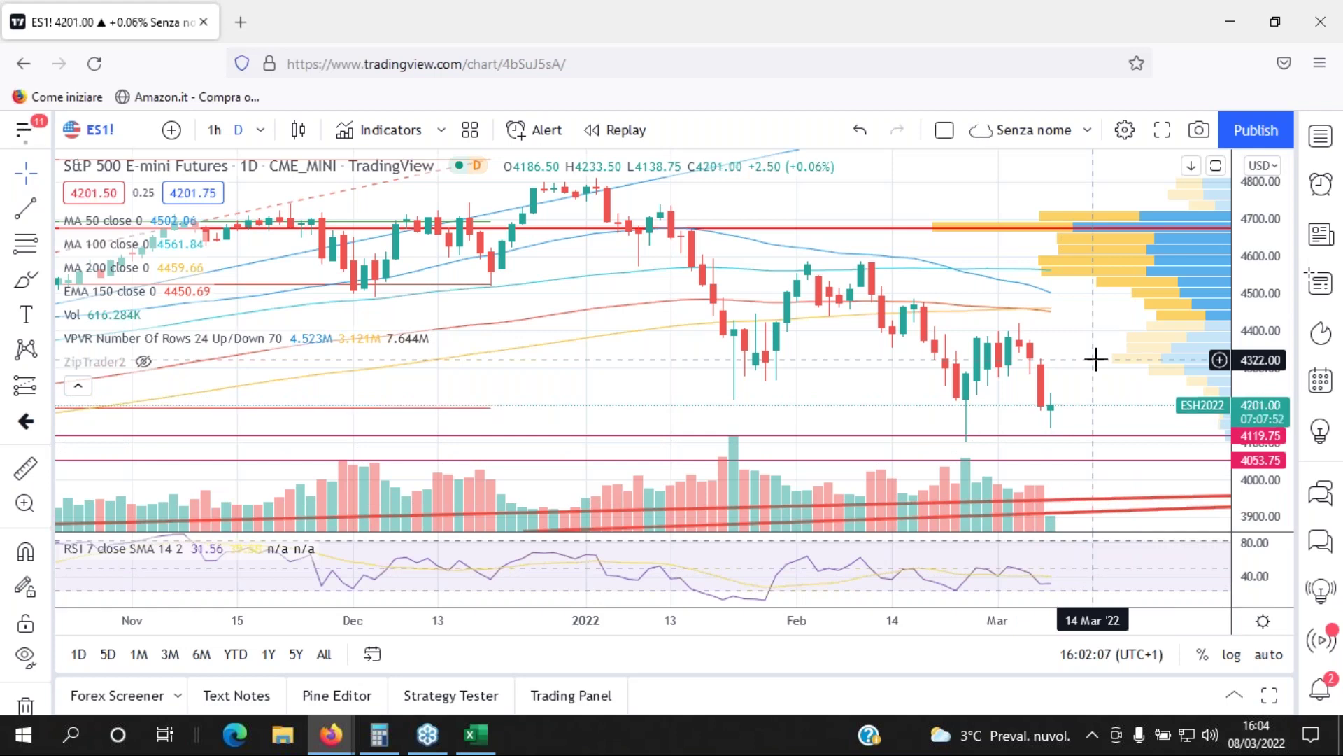
scroll(1096, 360, up, 2)
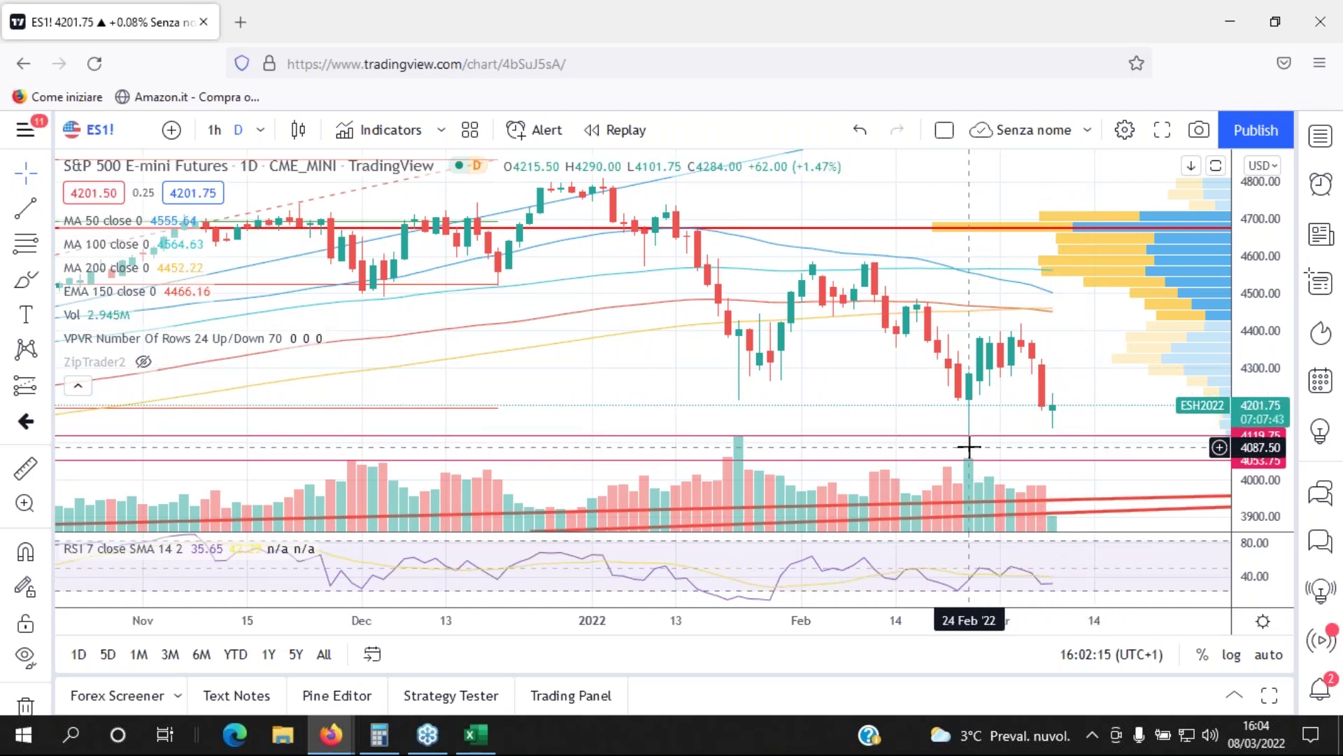
- Inspect the ES1! area below 4053.75 around the two rising red trend lines, stretching and compressing the price scale
drag(1152, 339, 1059, 291)
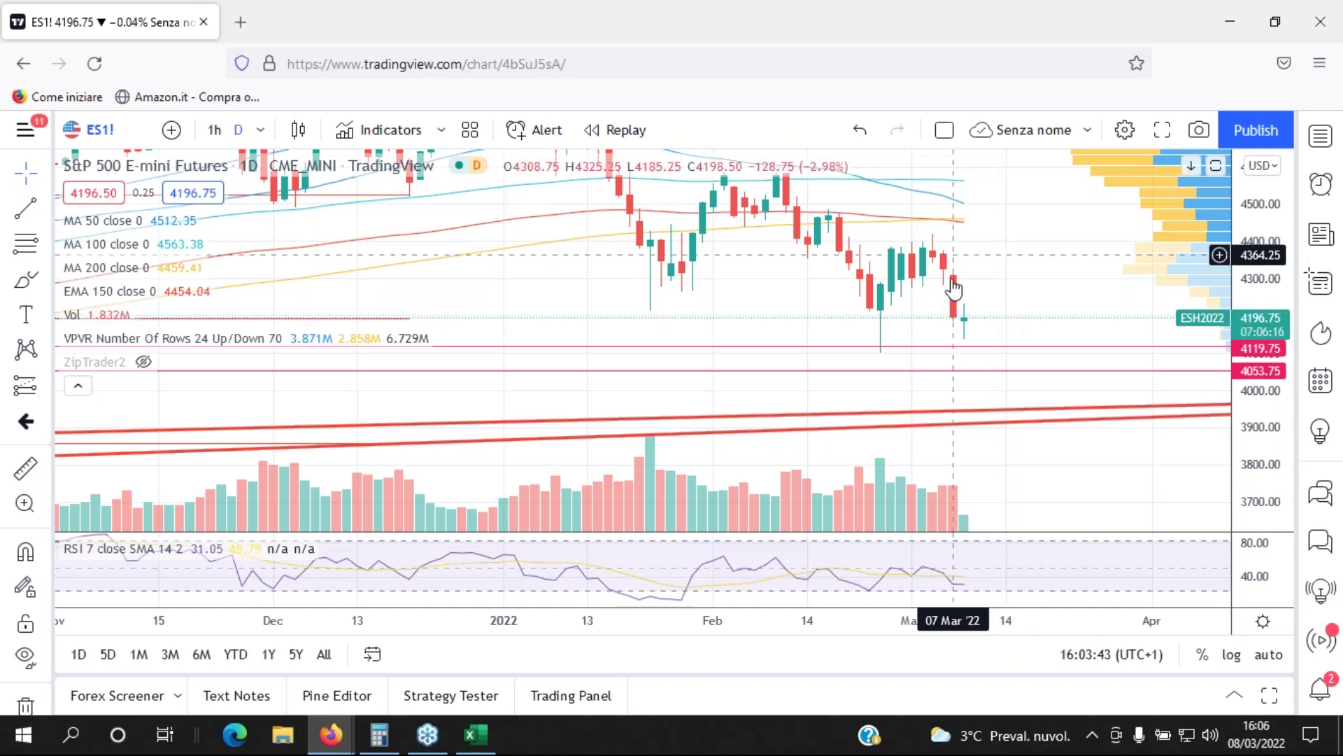
drag(1273, 478, 1269, 393)
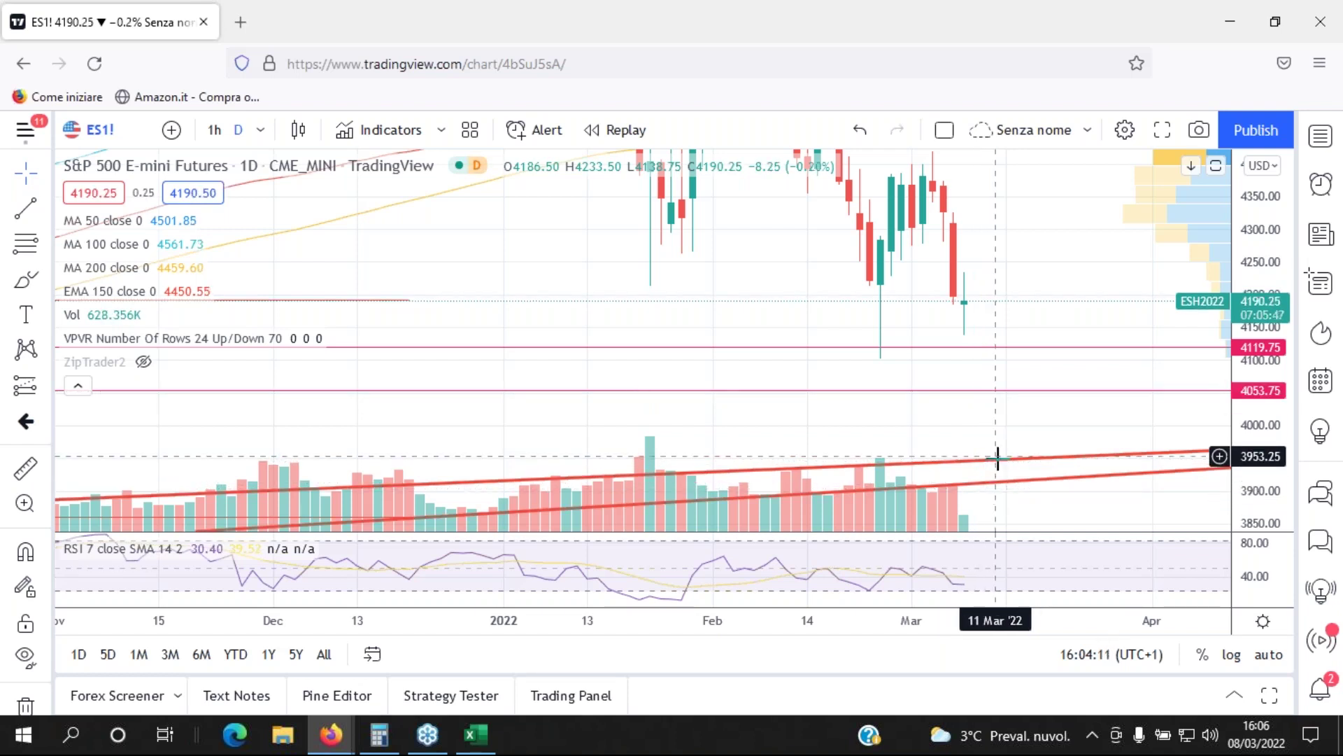
drag(998, 398, 997, 315)
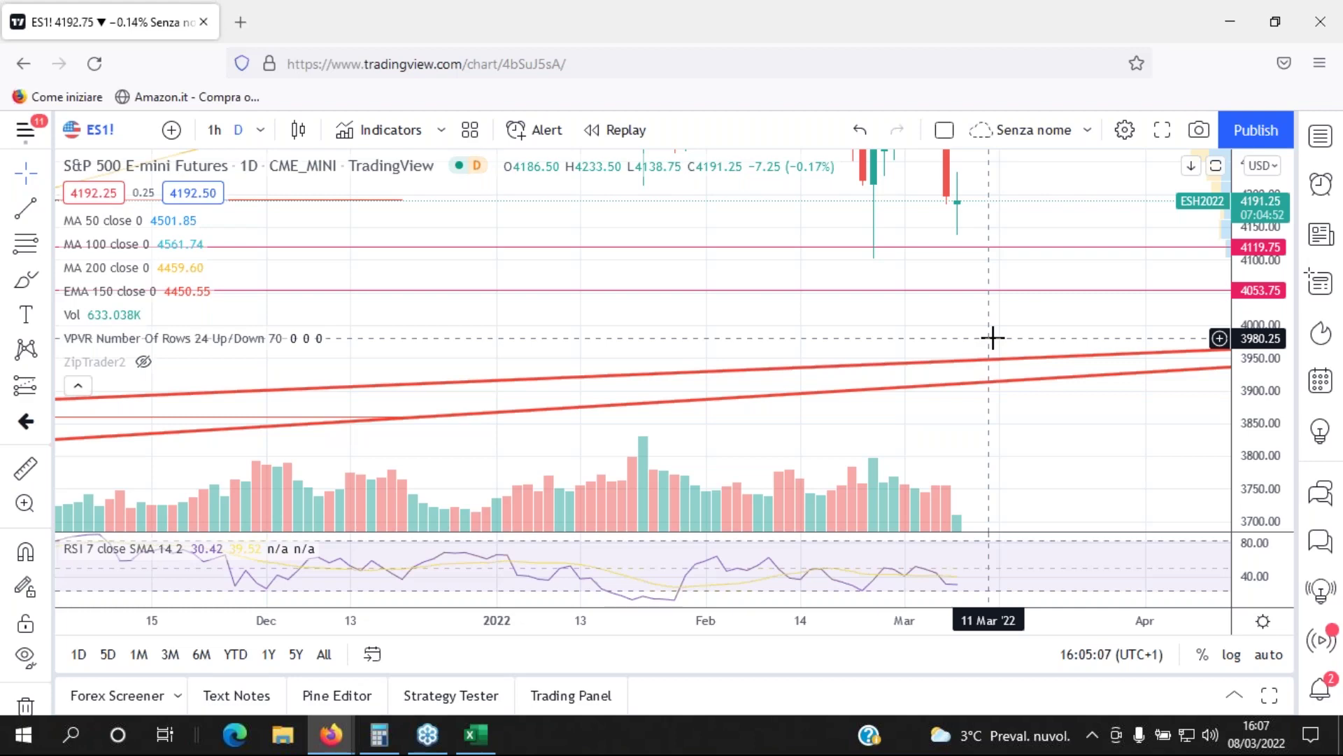
drag(1283, 402, 1305, 446)
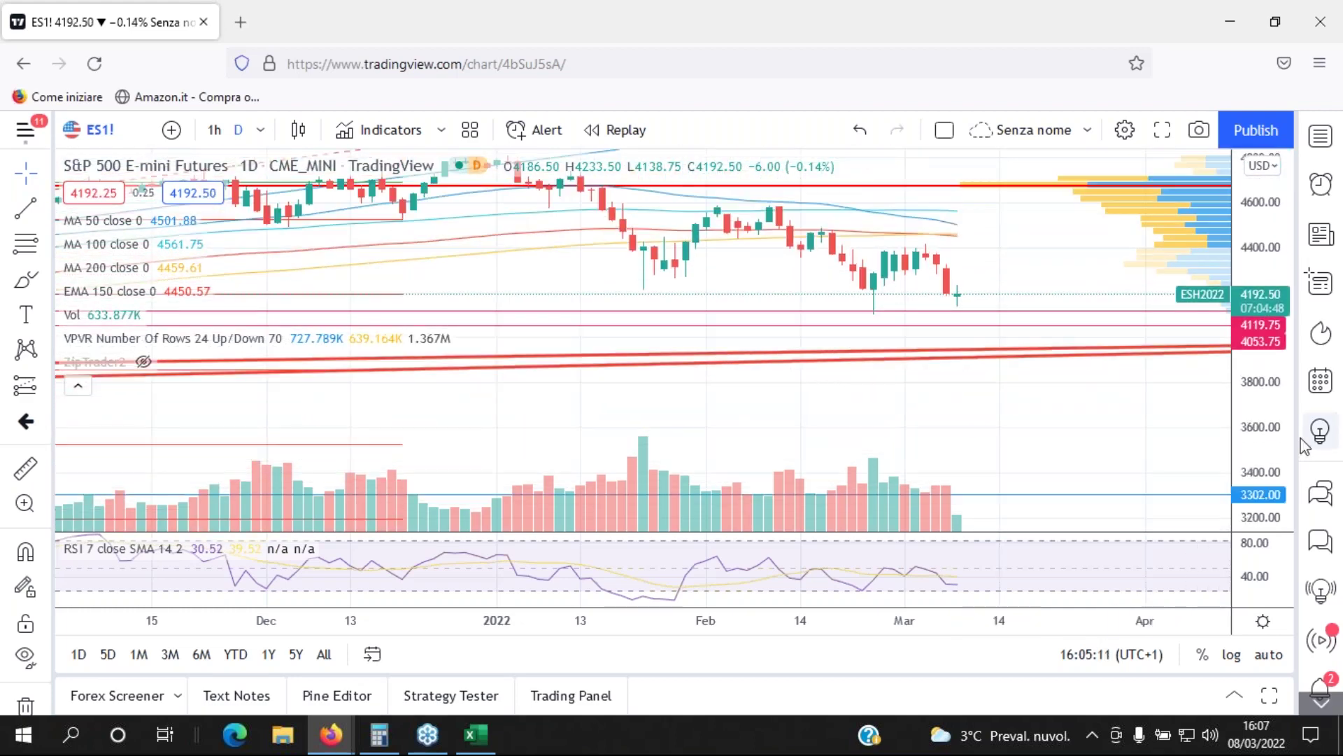
drag(946, 259, 970, 313)
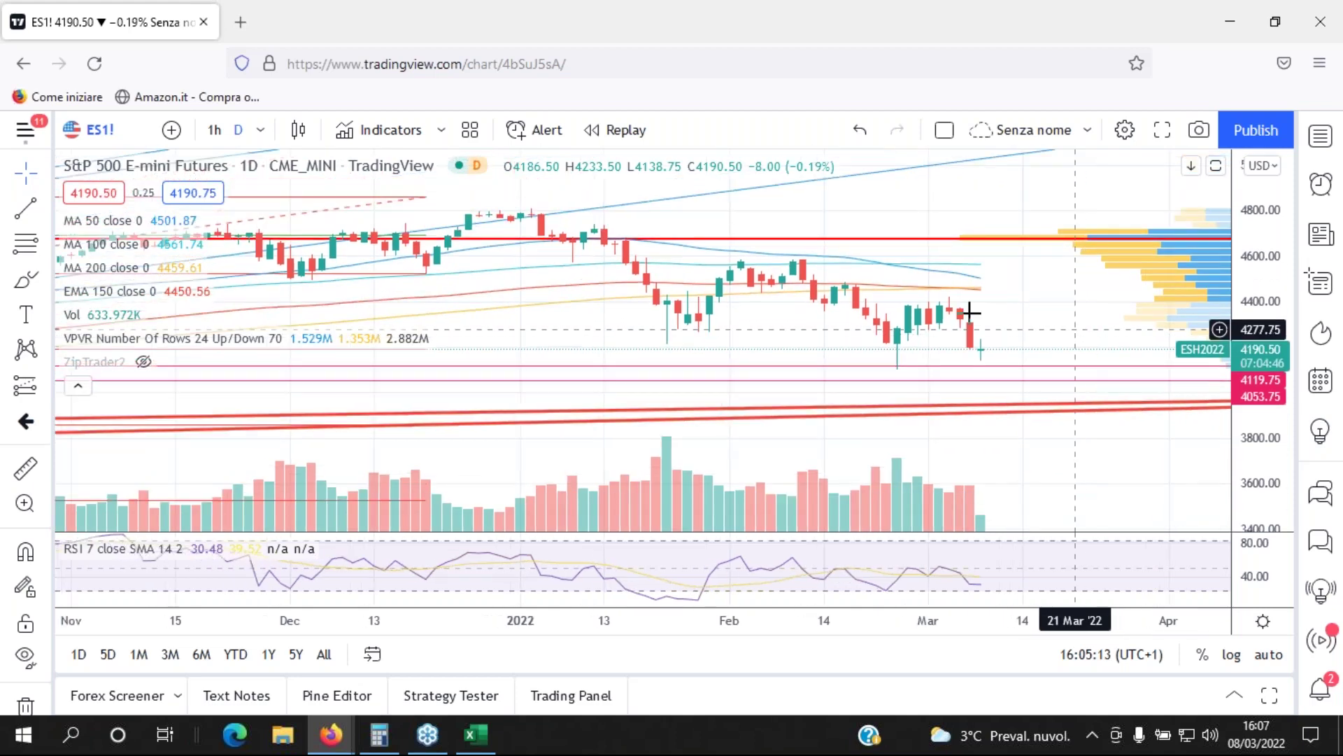
- Stretch the ES1! price scale and shift the chart to inspect the room beneath the two red trend lines
drag(1272, 502, 1274, 452)
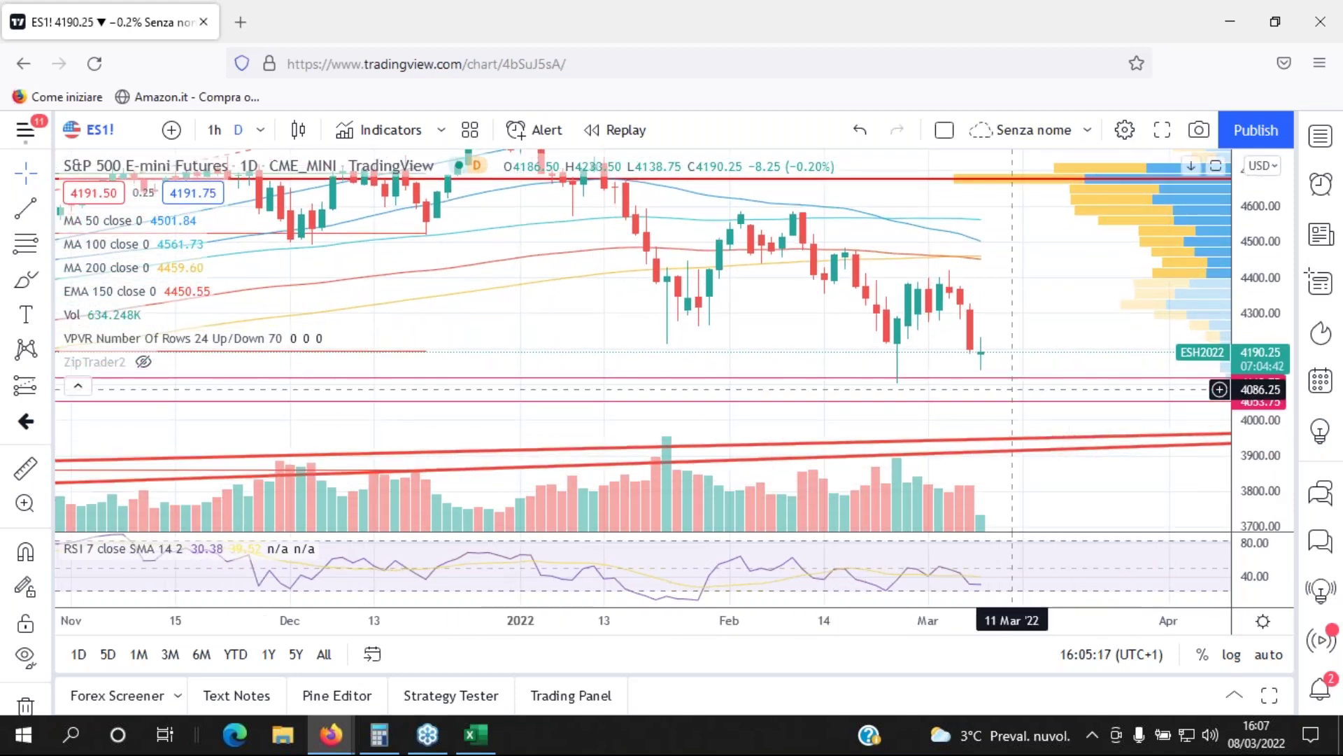
drag(1095, 248, 1094, 175)
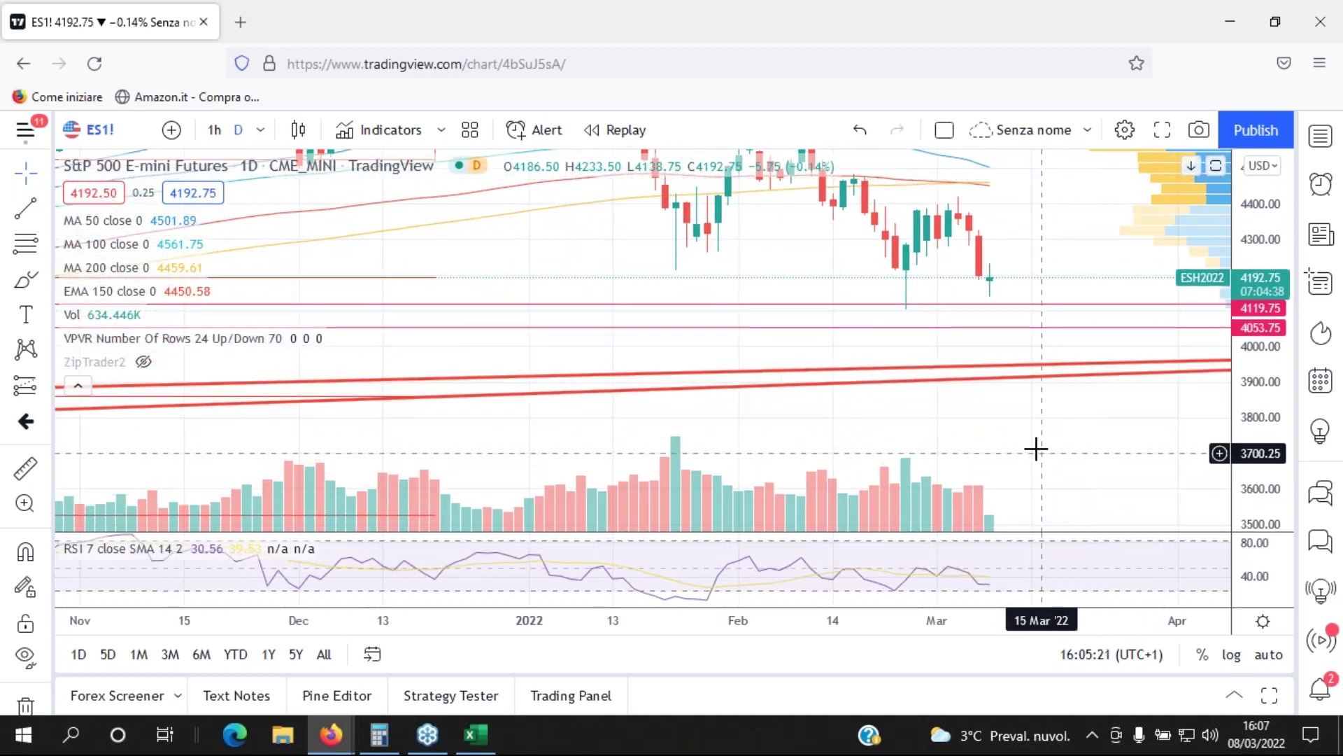
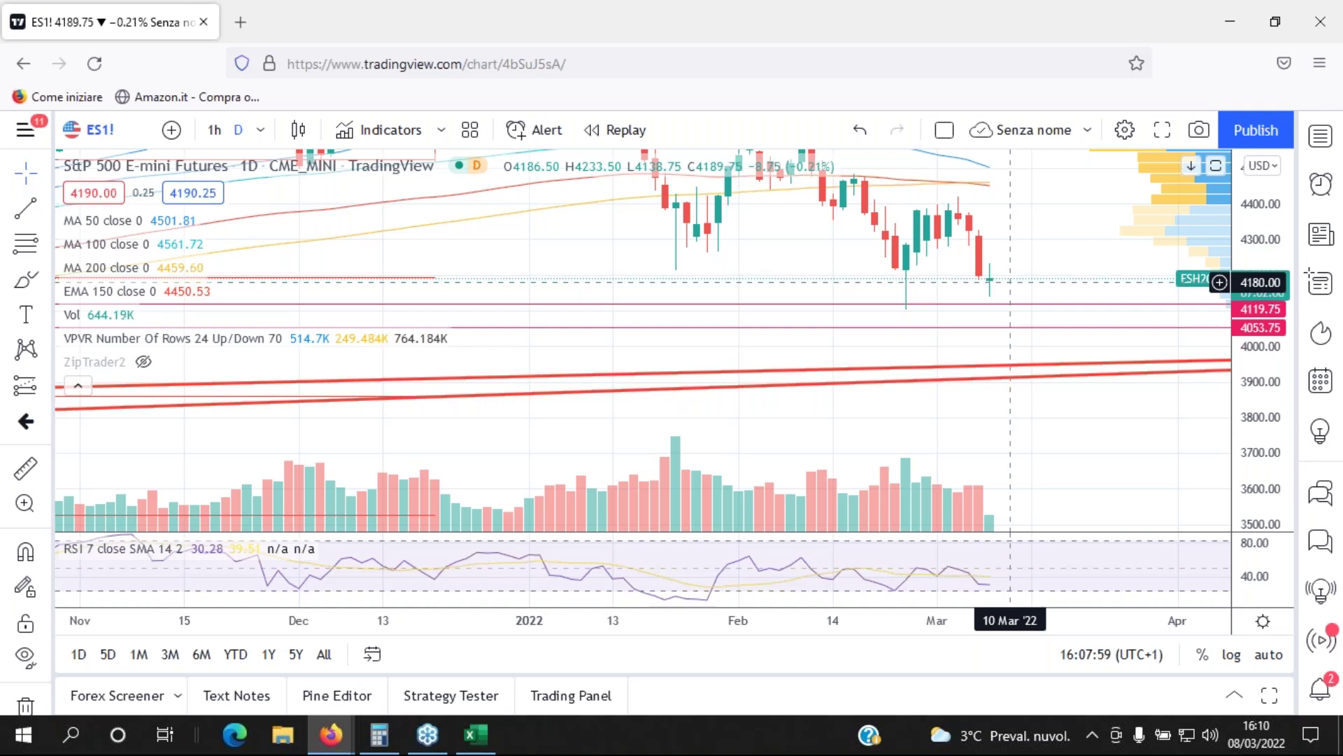
- Load the continuous E-mini Nasdaq-100 futures contract NQ1! (current contract in front) from CME_MINI
click(106, 132)
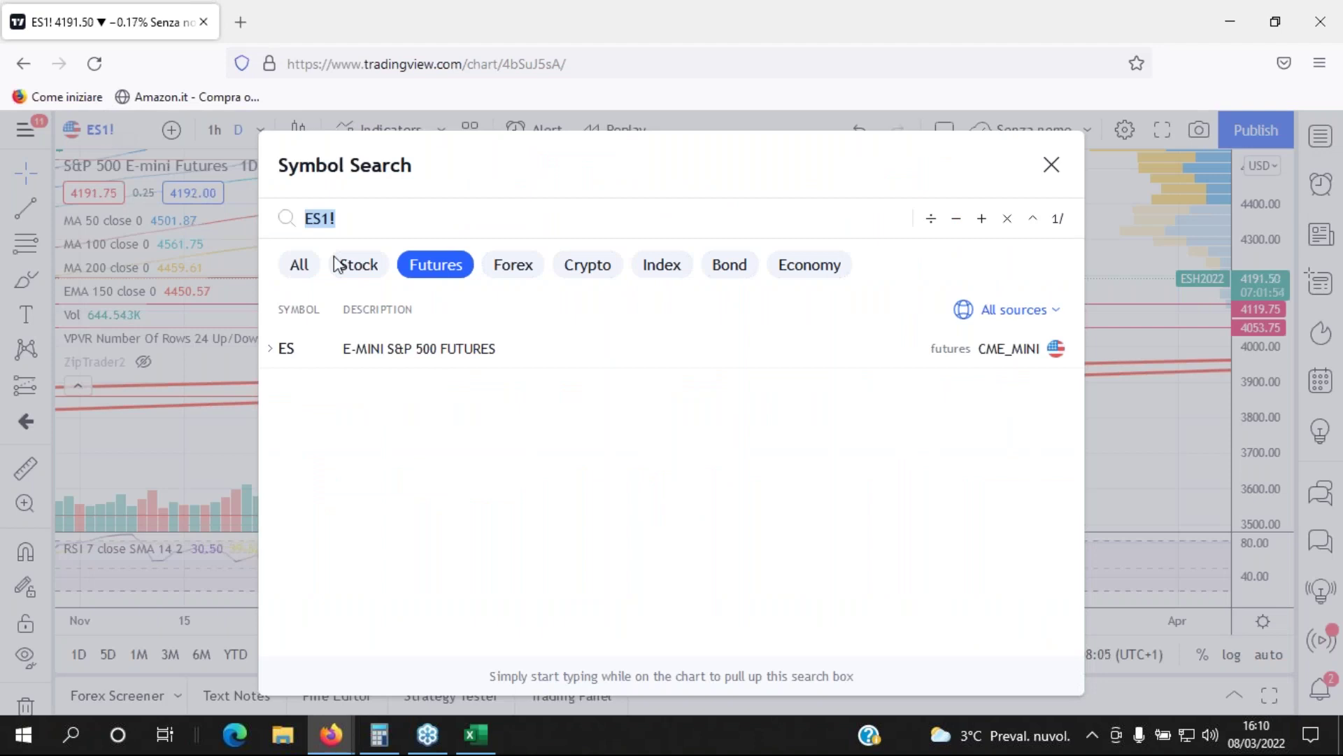
text(NQ)
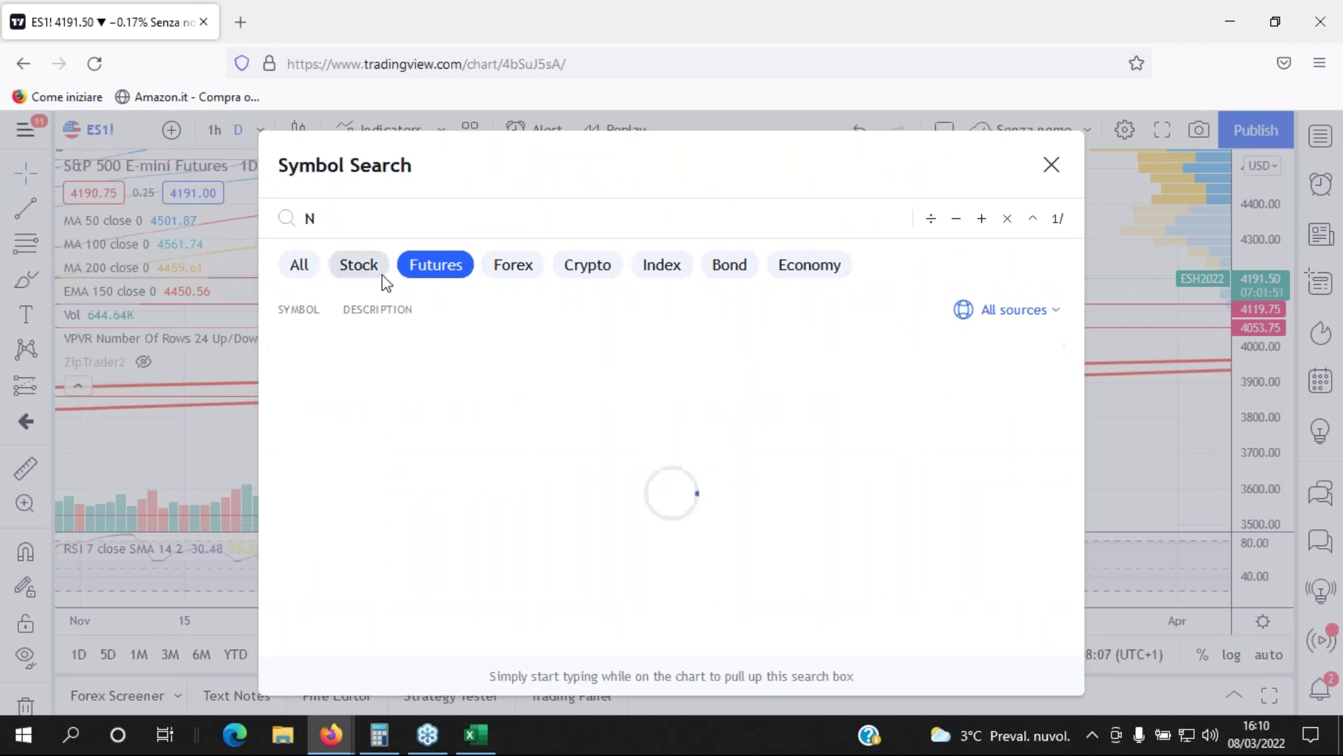
click(275, 349)
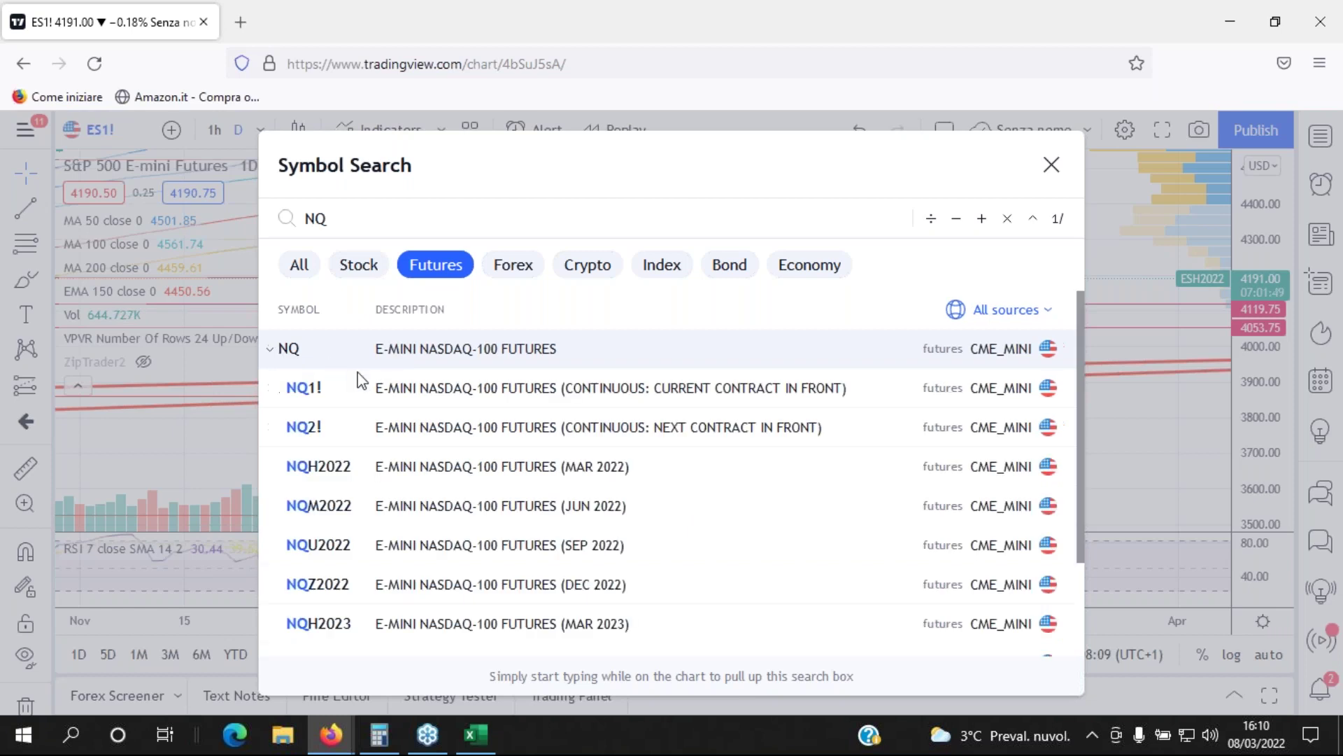
click(365, 384)
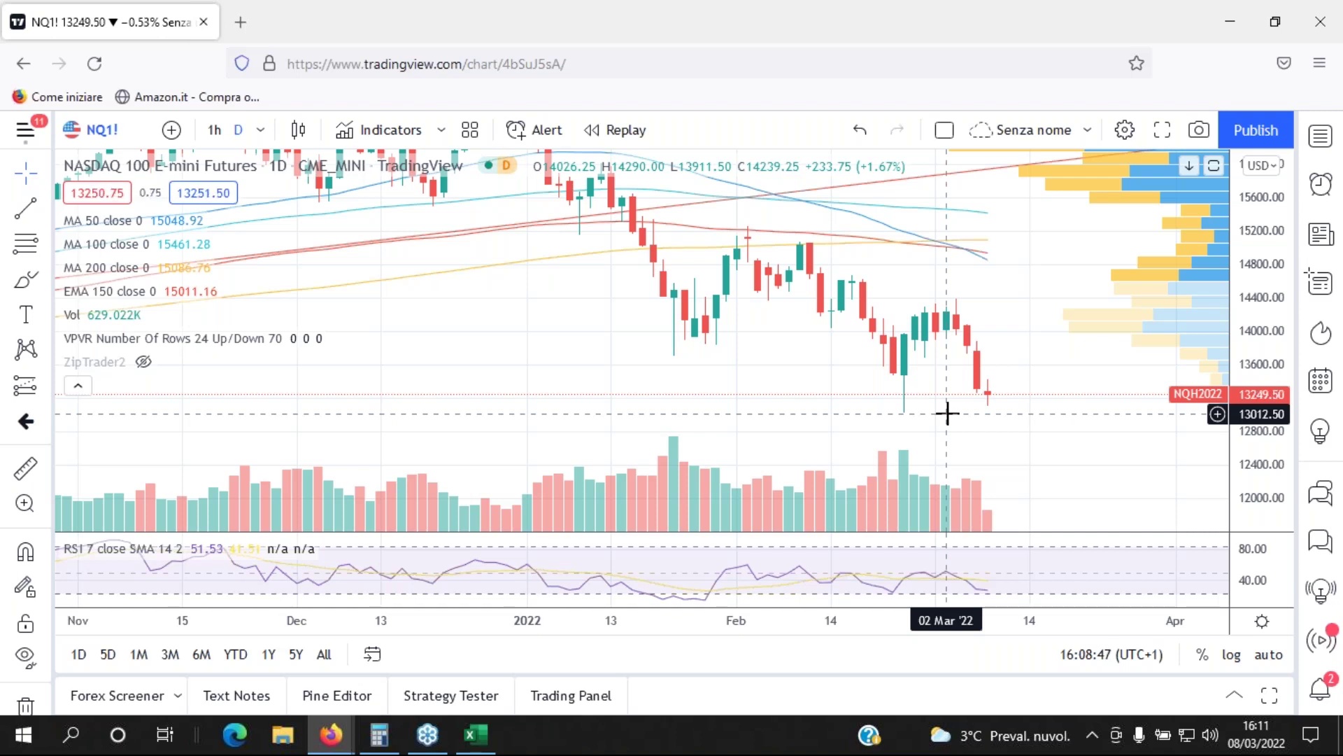
- Examine the NQ1! daily decline from January to March 2022 against the autumn 2021 prices and the -1.125 (12847.00) level, compressing both scales
drag(998, 286, 1011, 233)
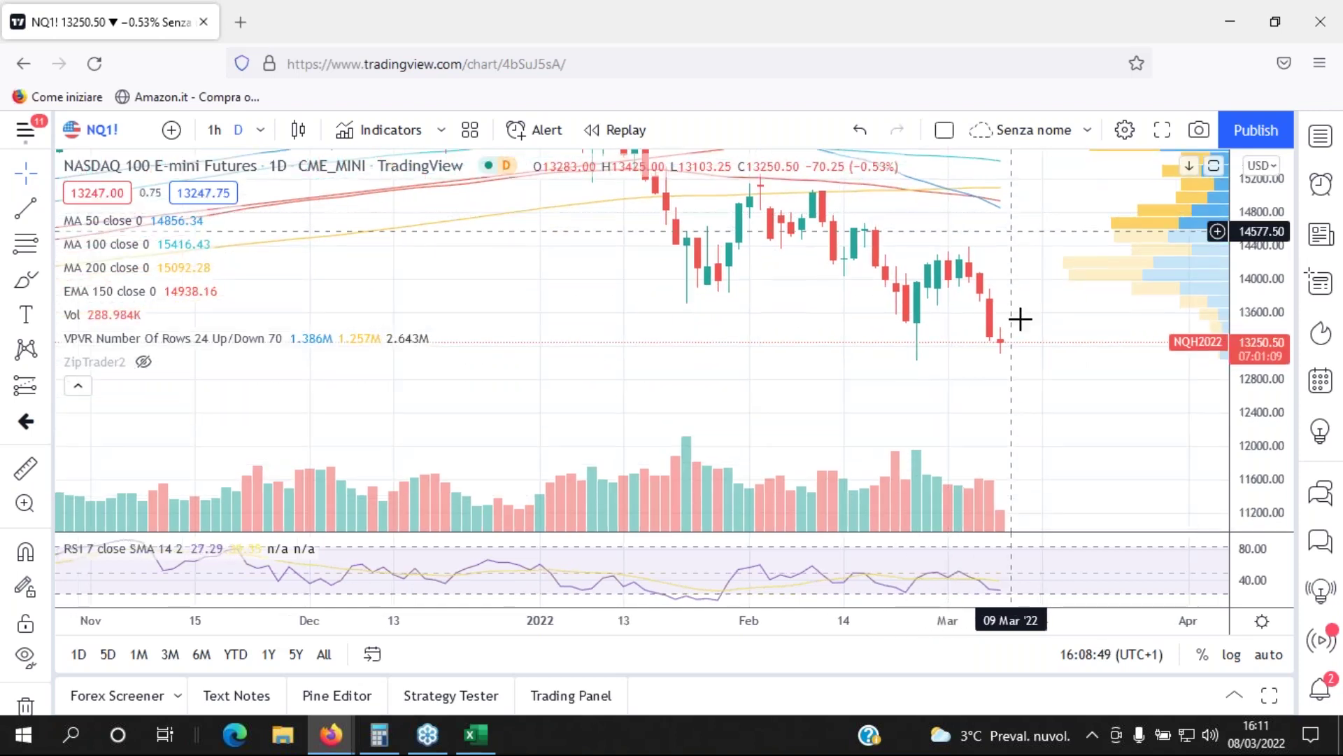
mouse_move(1254, 222)
mouse_down()
mouse_move(1258, 312)
mouse_move(1285, 389)
mouse_move(1263, 238)
mouse_up()
drag(1127, 323, 1131, 337)
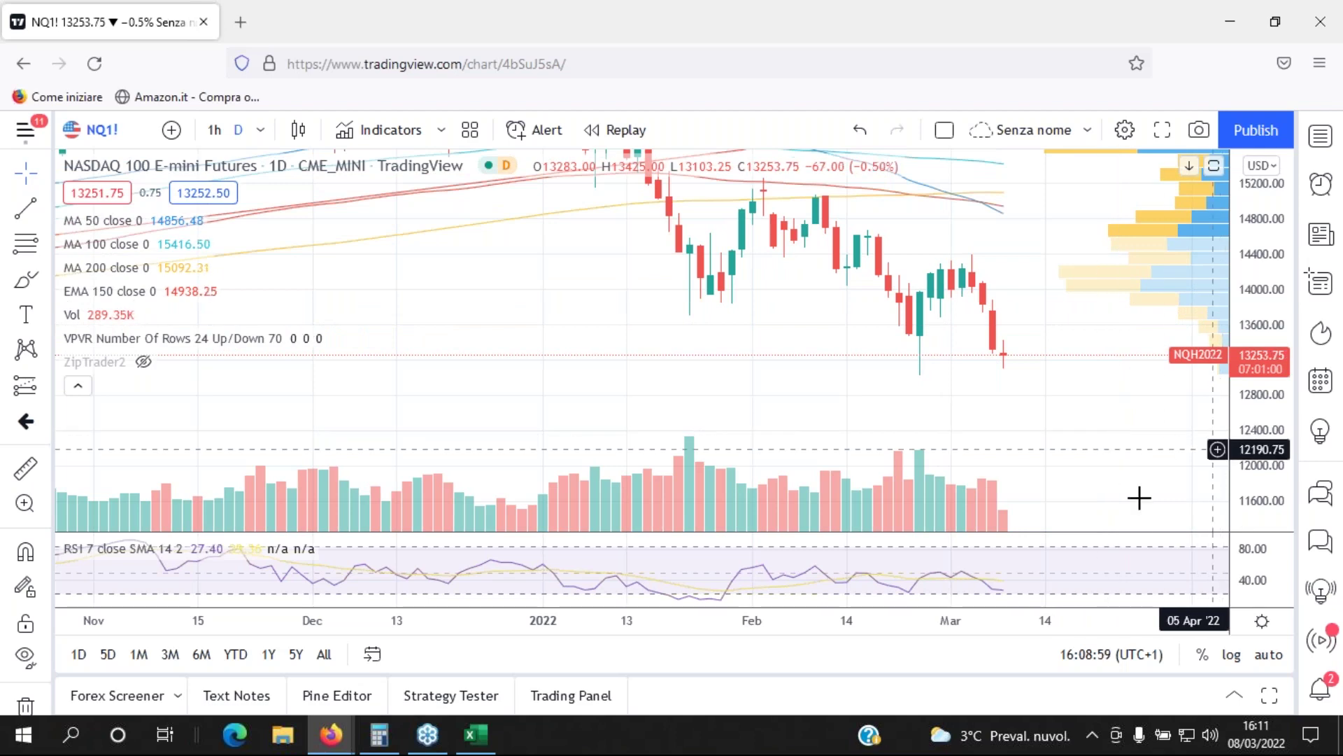
drag(924, 622, 843, 628)
drag(1248, 213, 1260, 297)
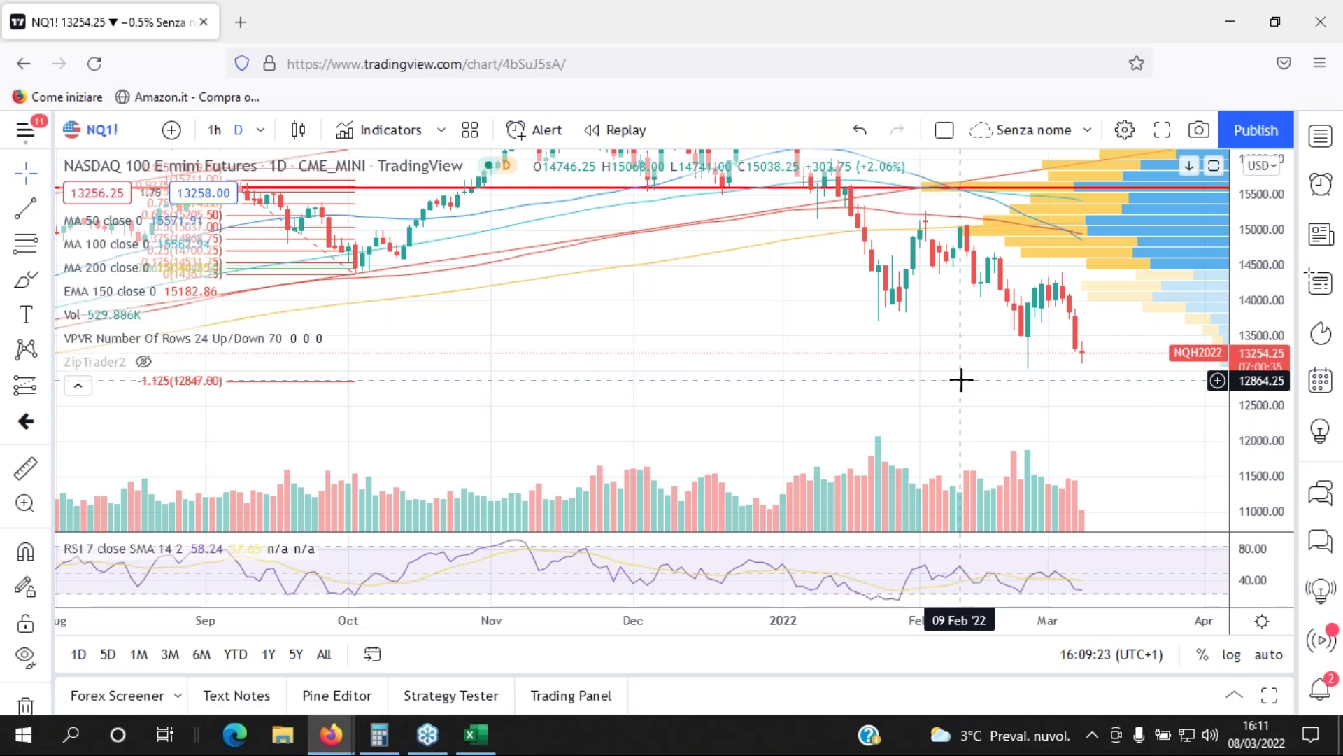
drag(1107, 393, 1126, 459)
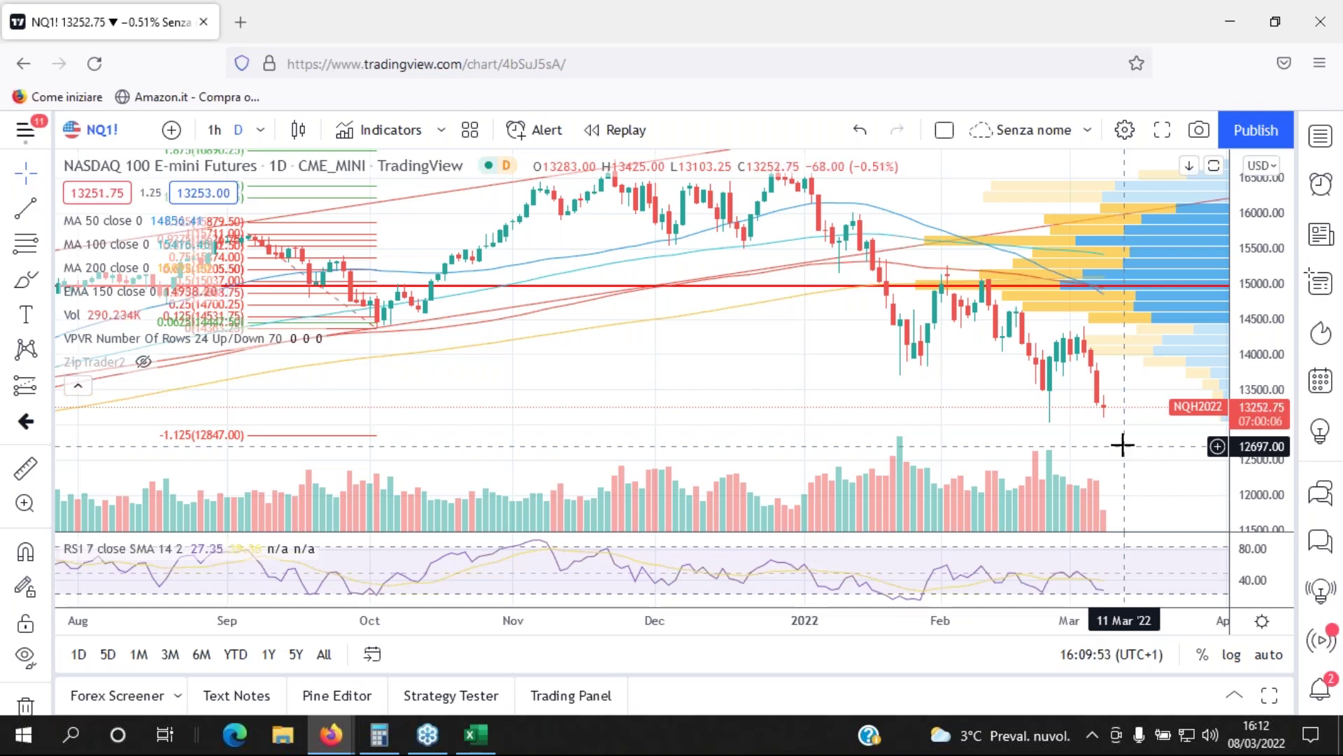
drag(851, 399, 654, 401)
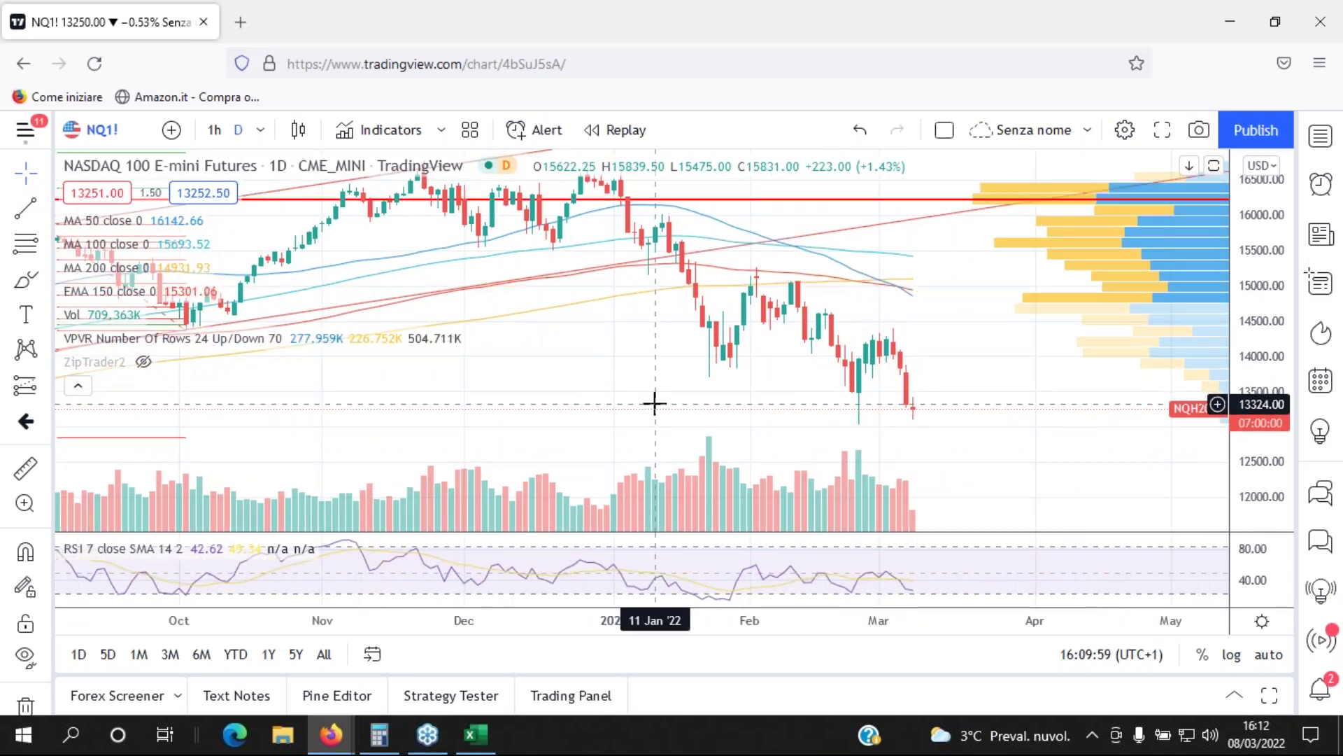
- Switch to the TARGET opzioni - management workbook in Excel, zoom out to 42% and view the Progressivo$5000 curve from the top
click(475, 735)
click(1209, 705)
scroll(1102, 463, up, 2)
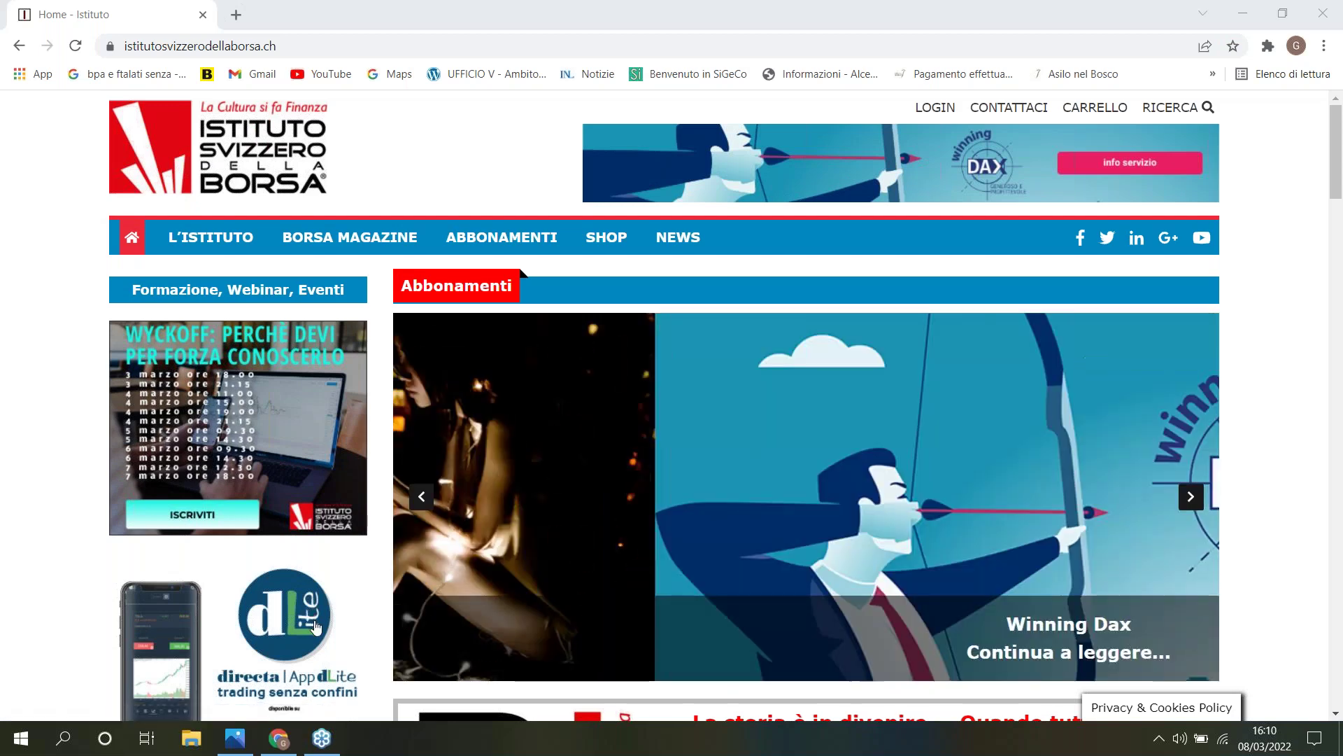
- Read the Rimbalzo article in Firefox and return to the top of the Target articles list in WordPress
click(231, 739)
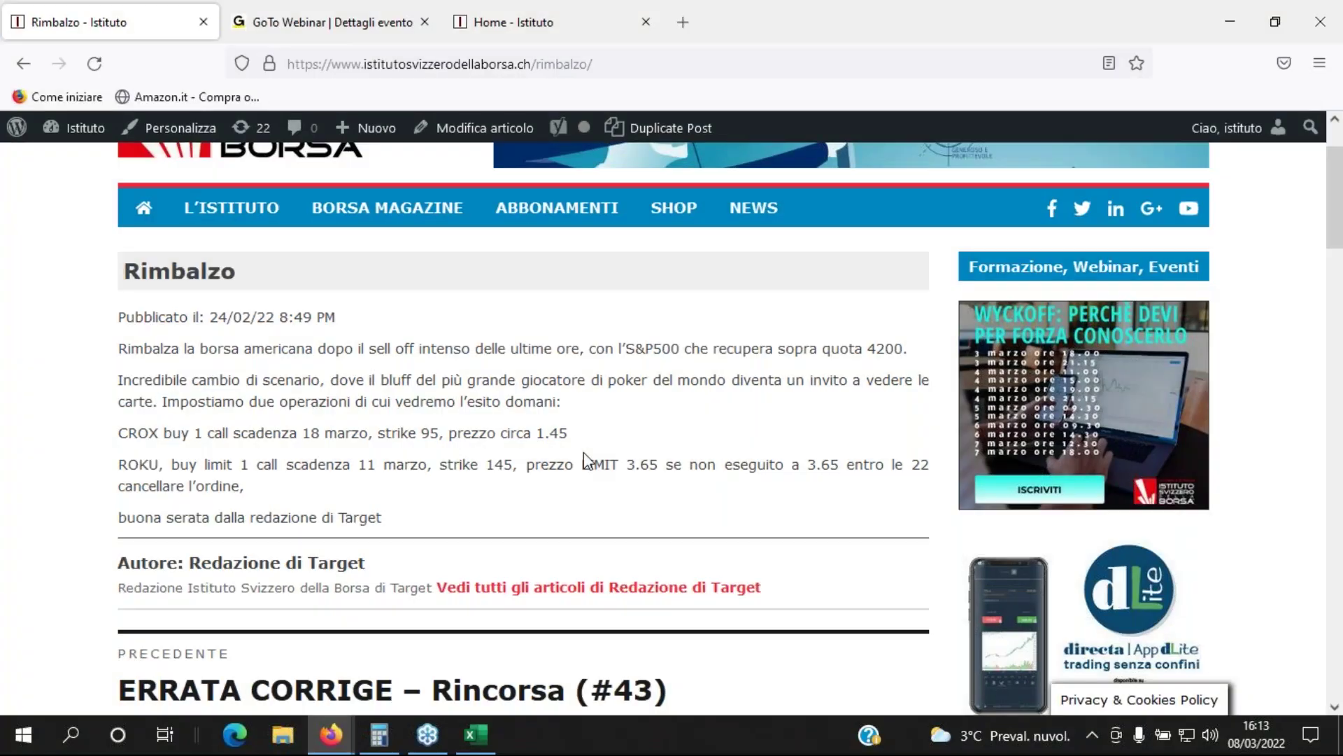
scroll(585, 459, down, 4)
scroll(584, 459, up, 5)
click(24, 63)
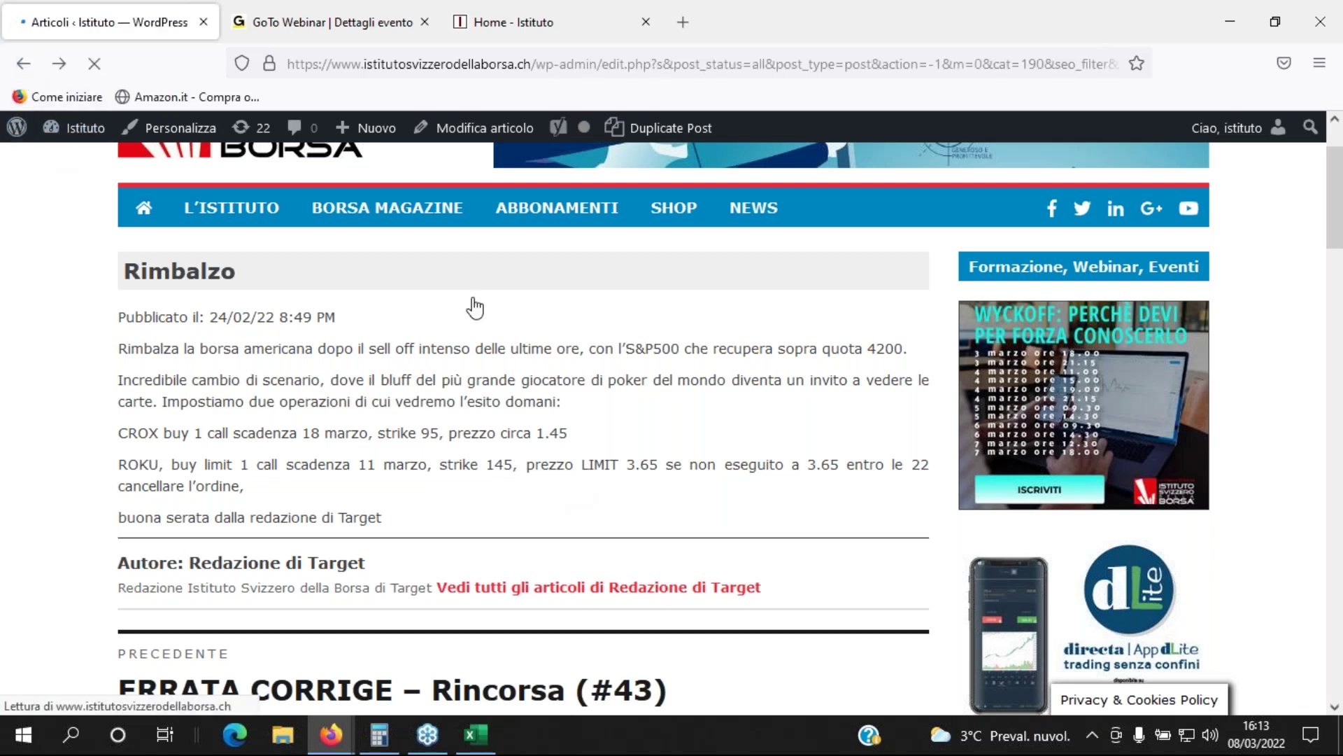
scroll(759, 358, up, 15)
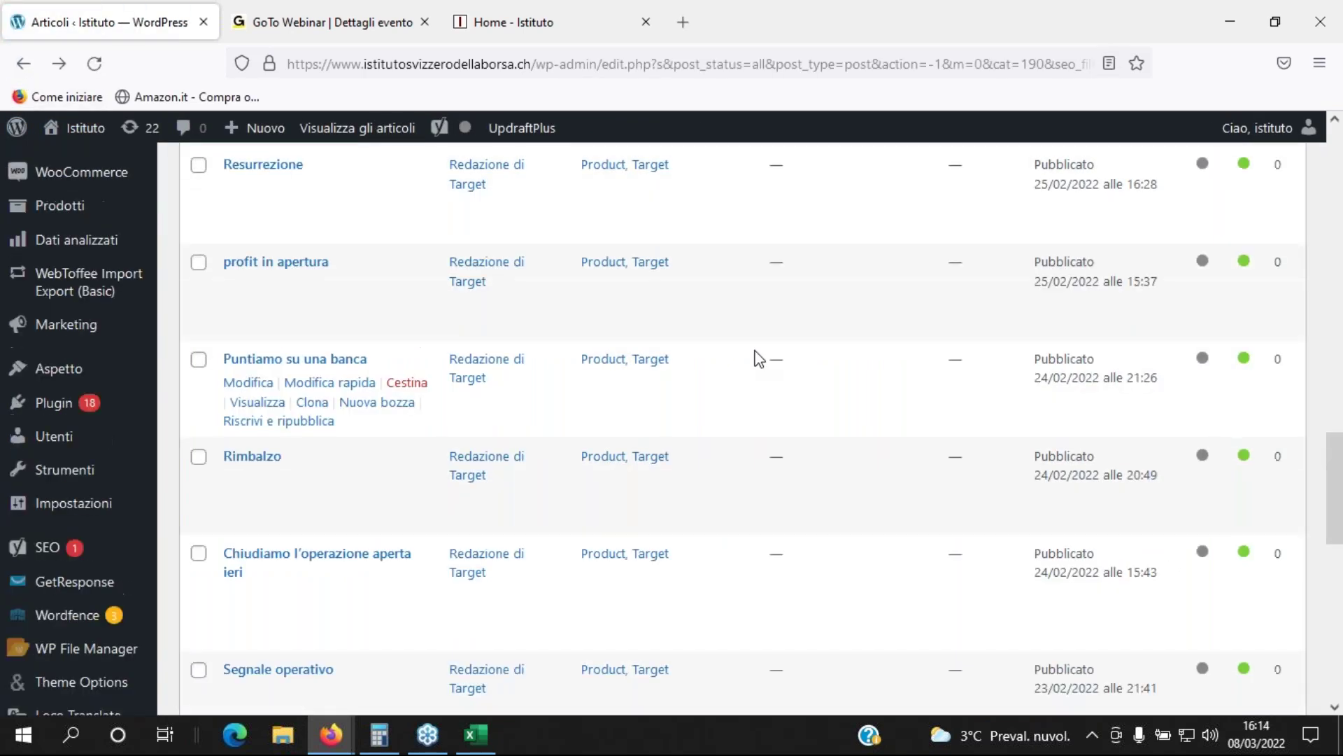
scroll(759, 358, up, 4)
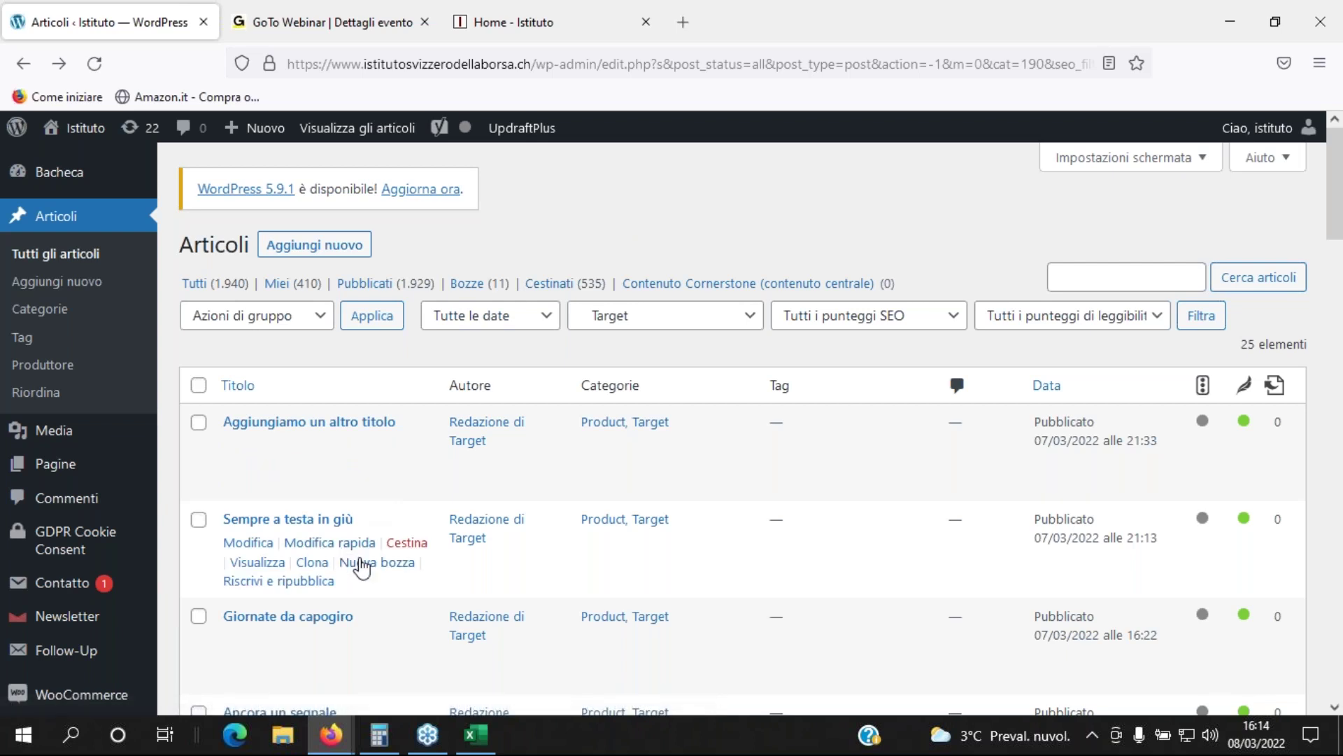
- View the published article Ancora un segnale of 04/03/2022 and read its SPY and AXL instructions
scroll(372, 557, down, 4)
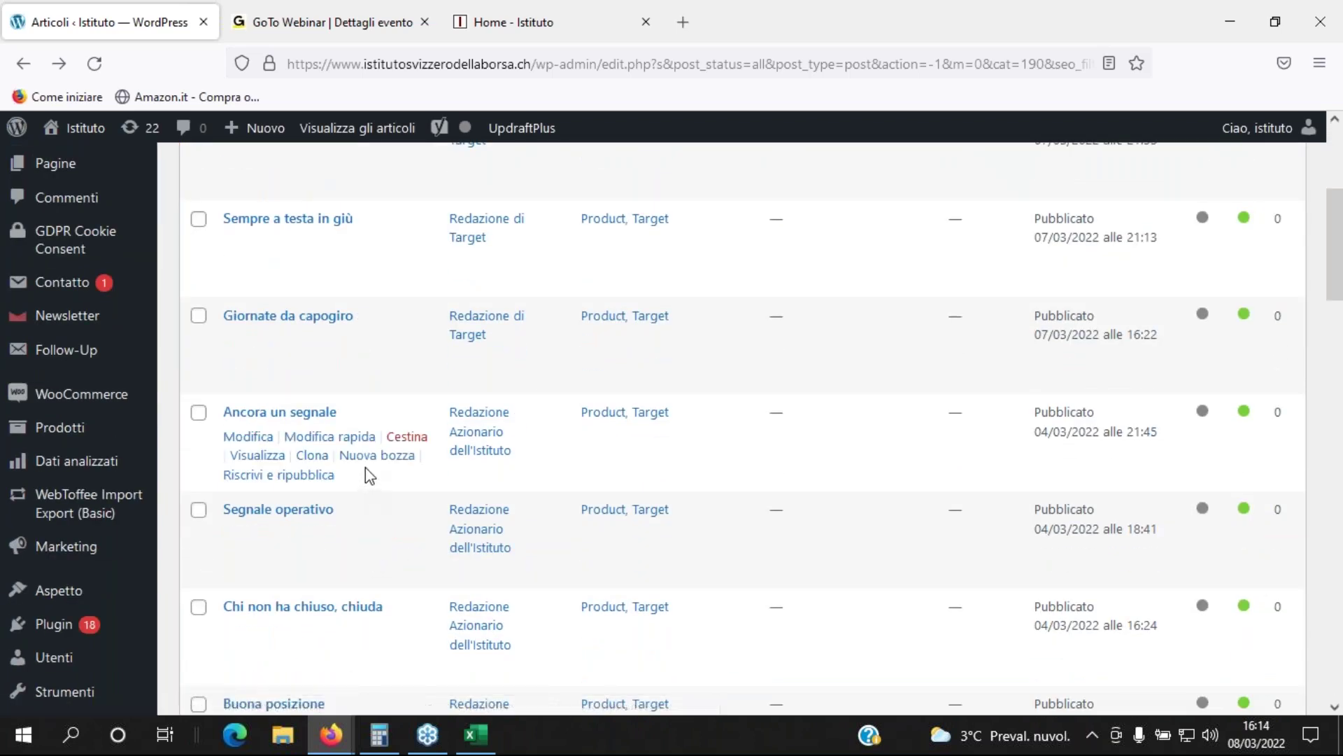
click(258, 455)
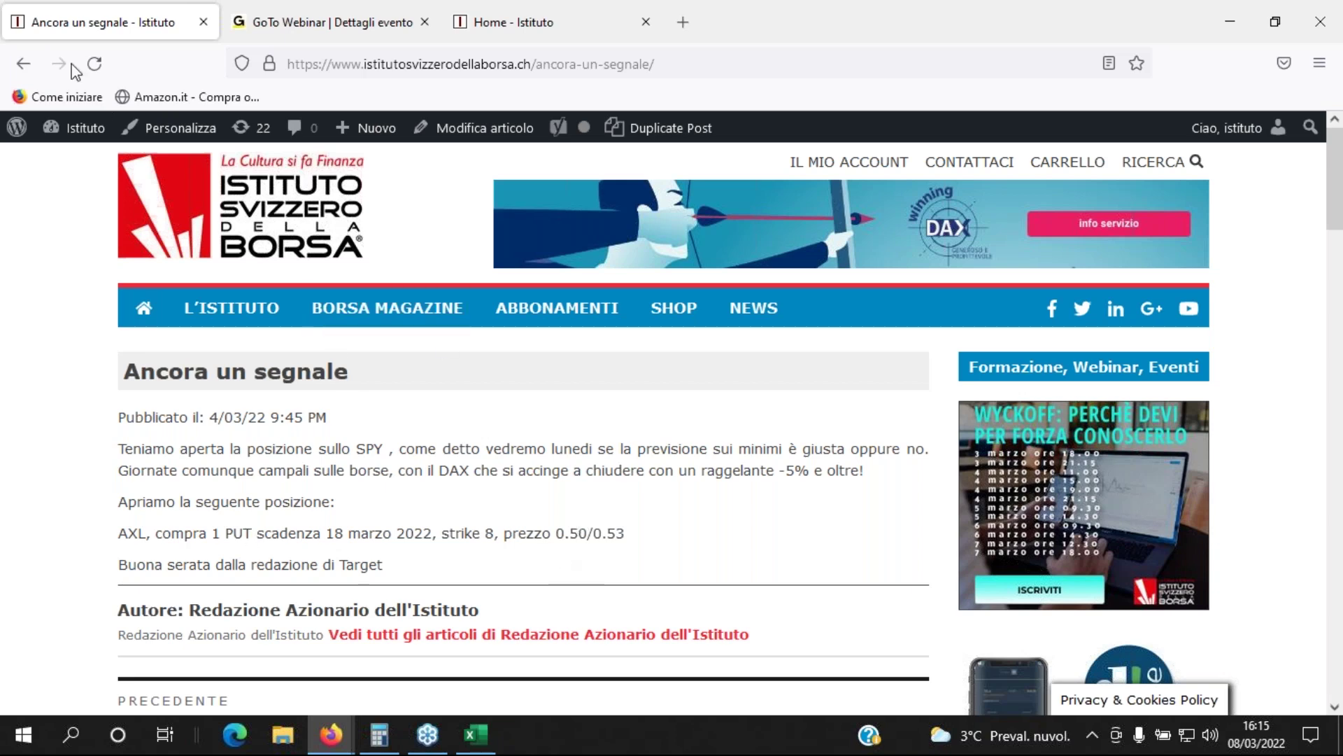
right_click(28, 67)
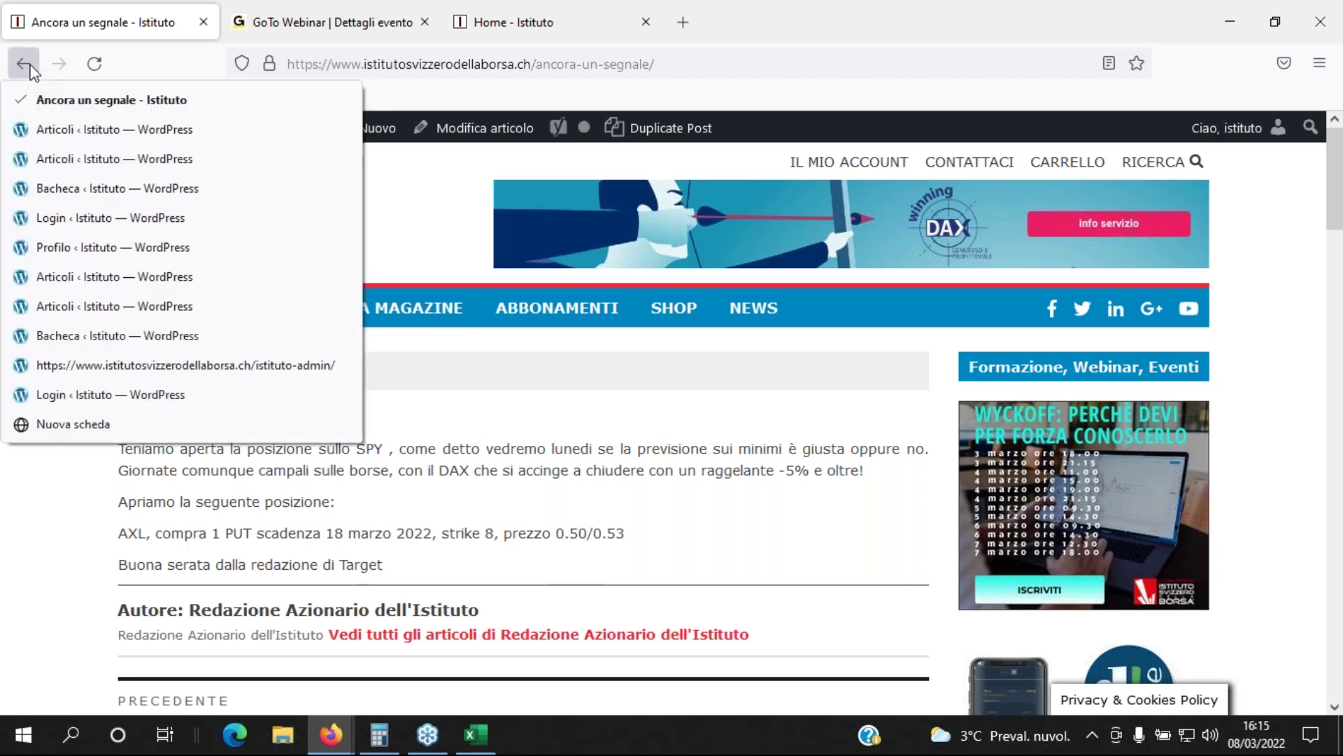
click(758, 21)
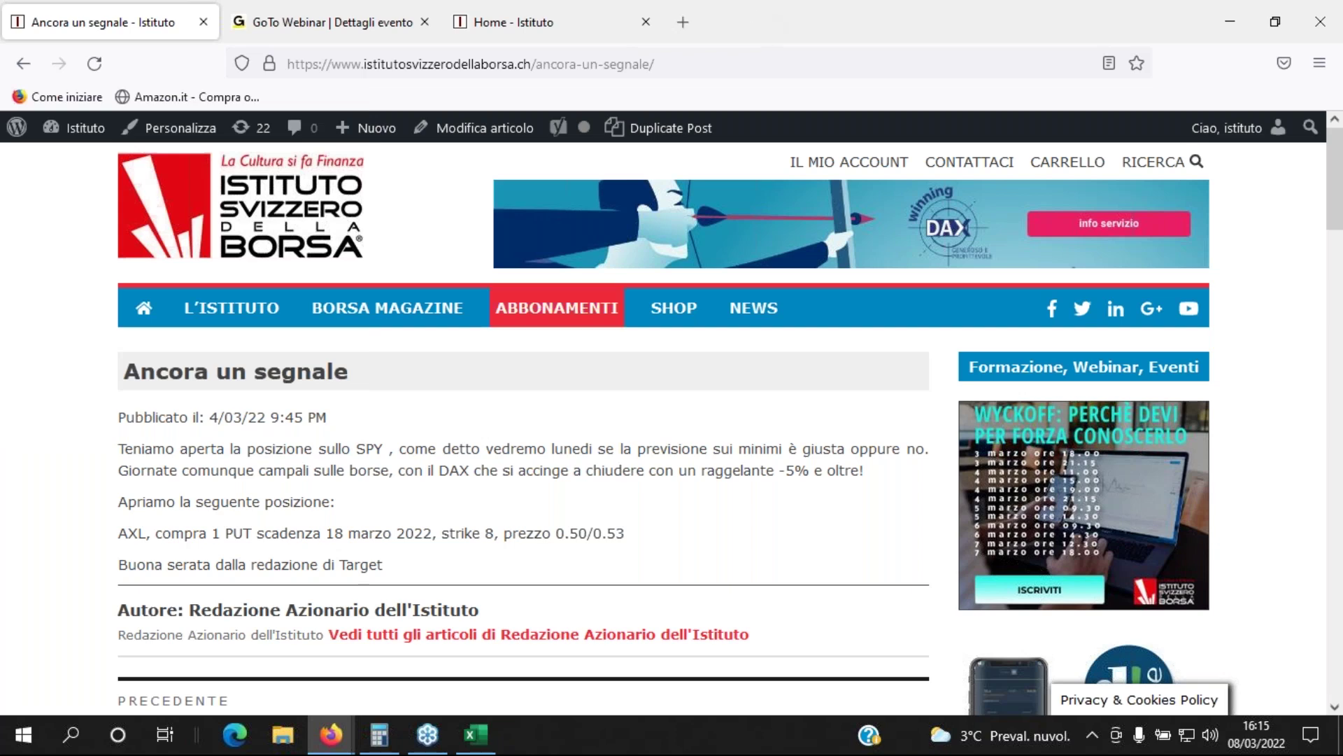
scroll(490, 381, down, 3)
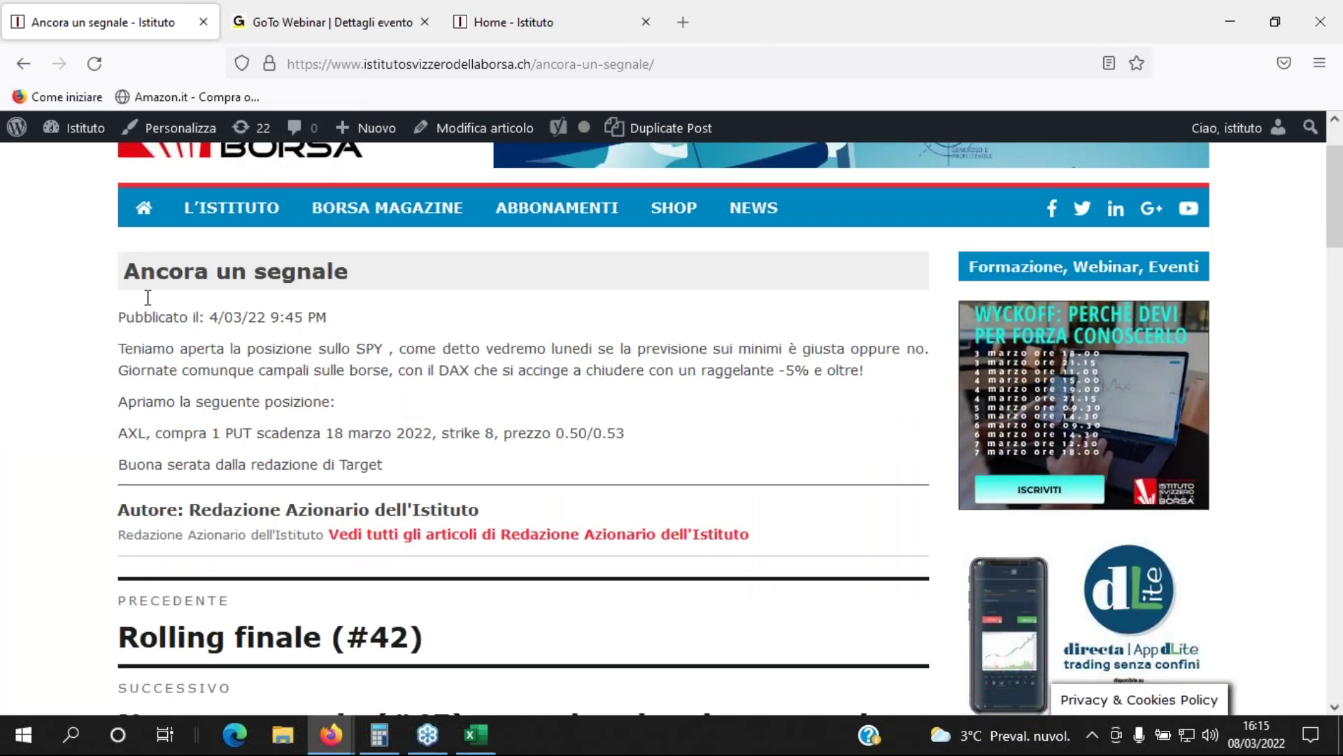
- Return to the newest entries of the WordPress Target articles list and switch to the Progressivo$5000 curve in Excel
right_click(32, 67)
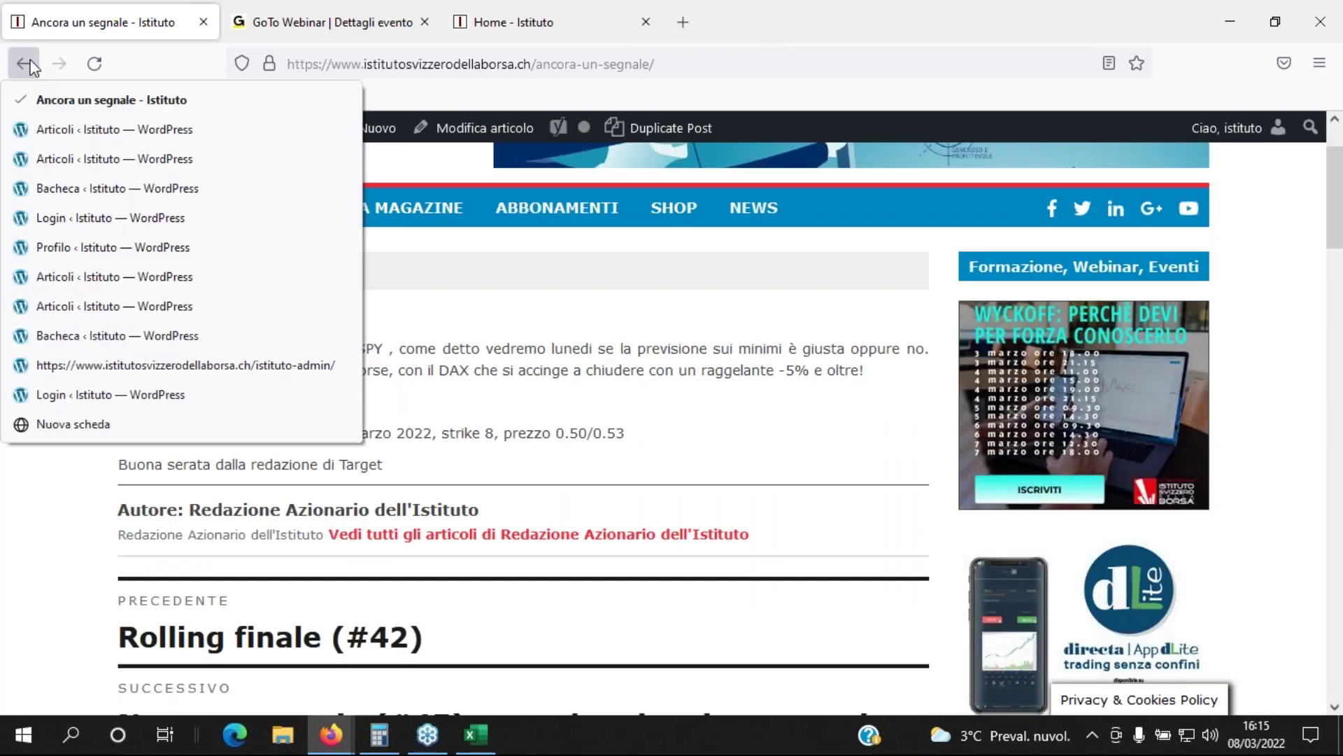
click(25, 64)
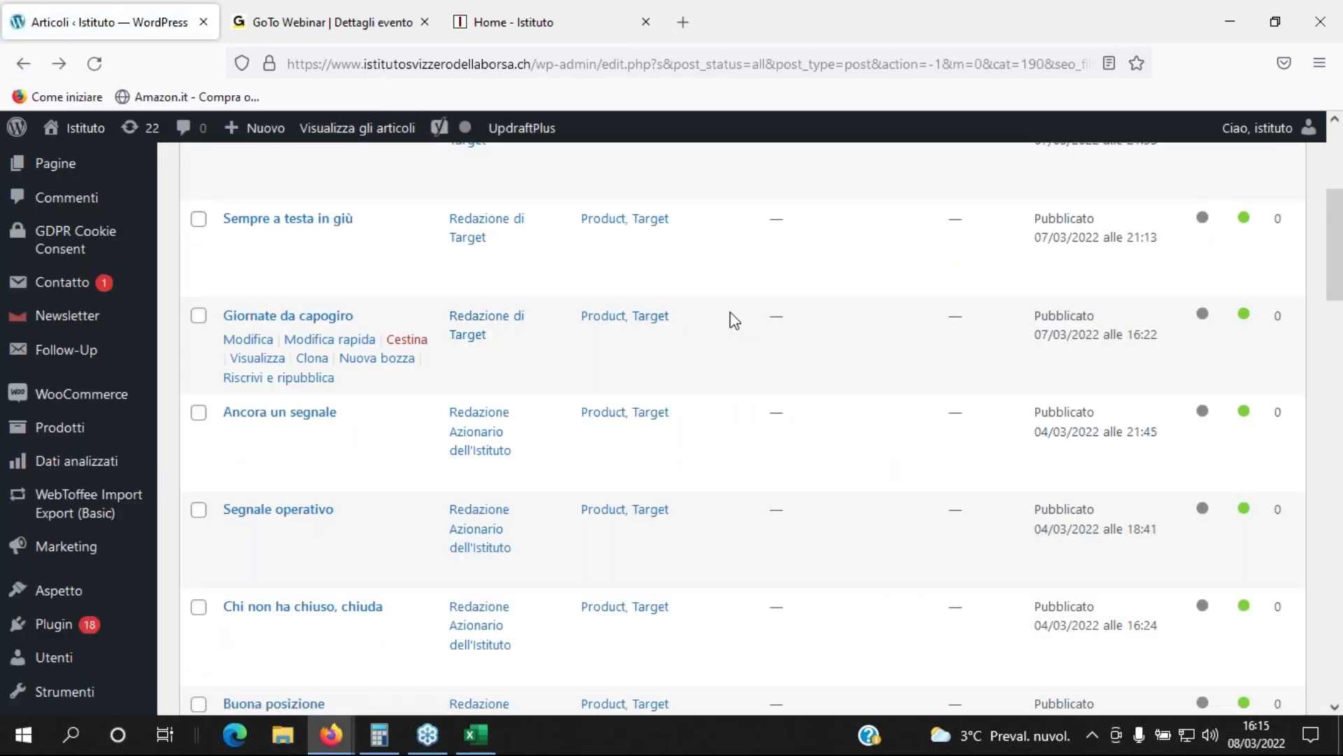
scroll(728, 324, up, 3)
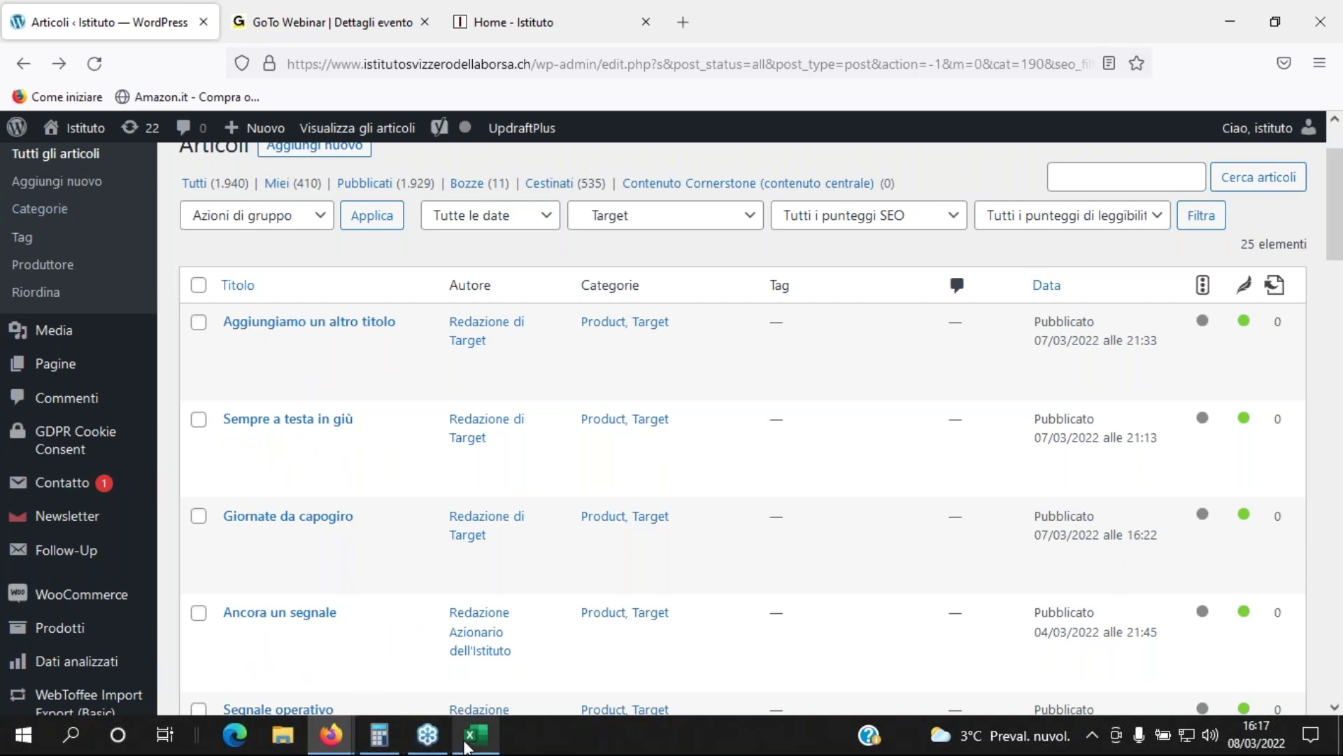
click(470, 743)
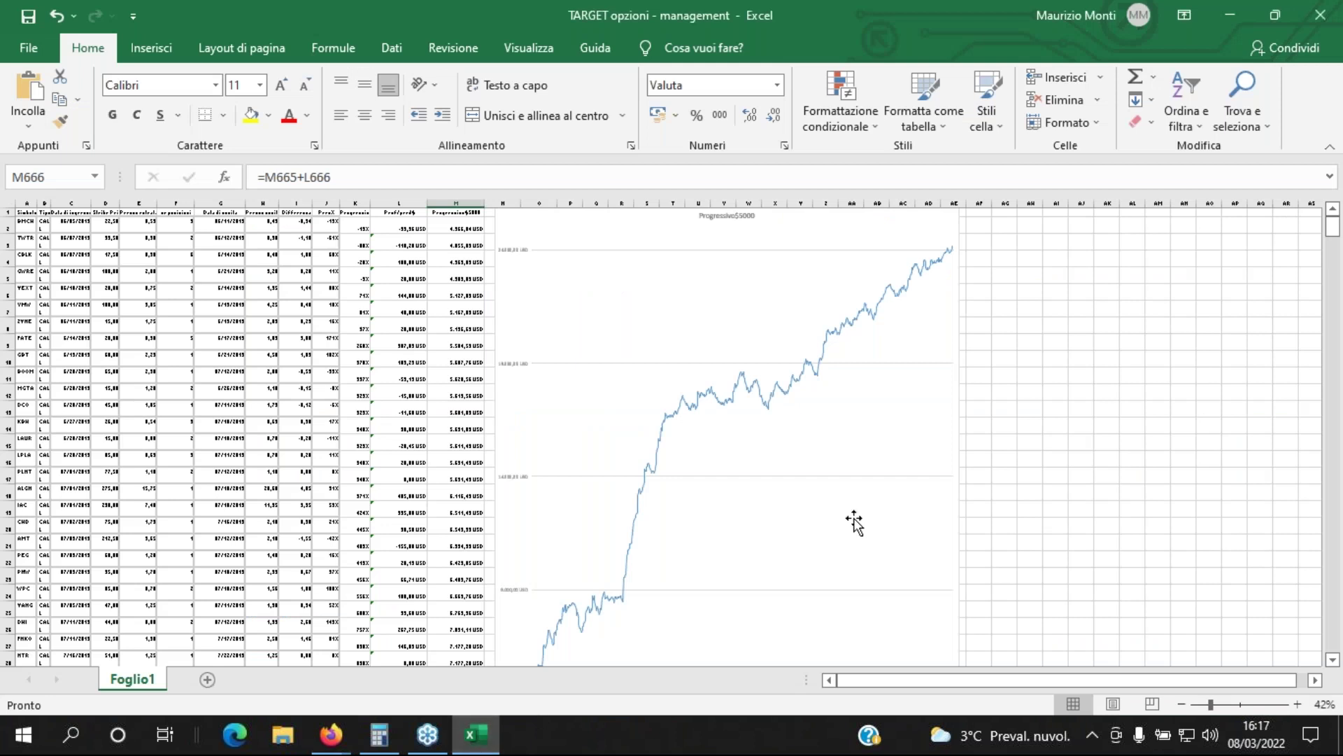